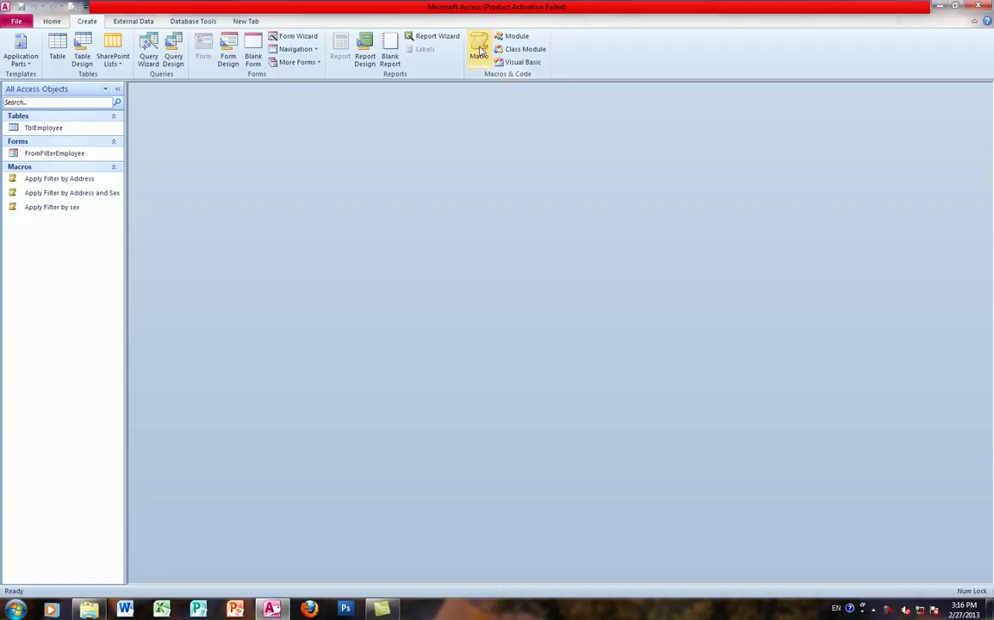
# Add an ExportWithFormatting action to the new macro and set its object type to Form.
pyautogui.click(266, 142)
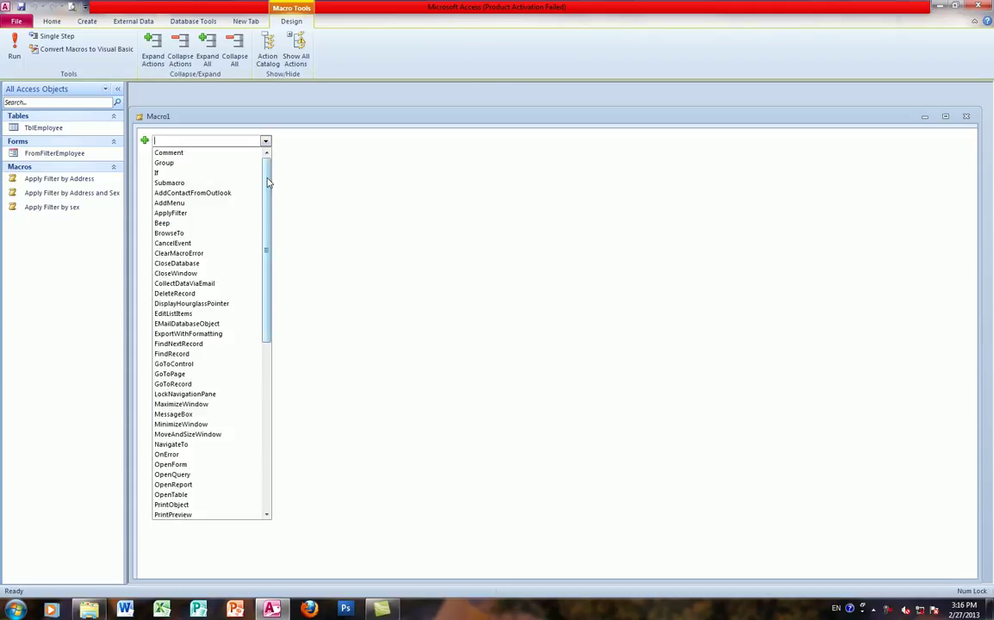
pyautogui.click(217, 334)
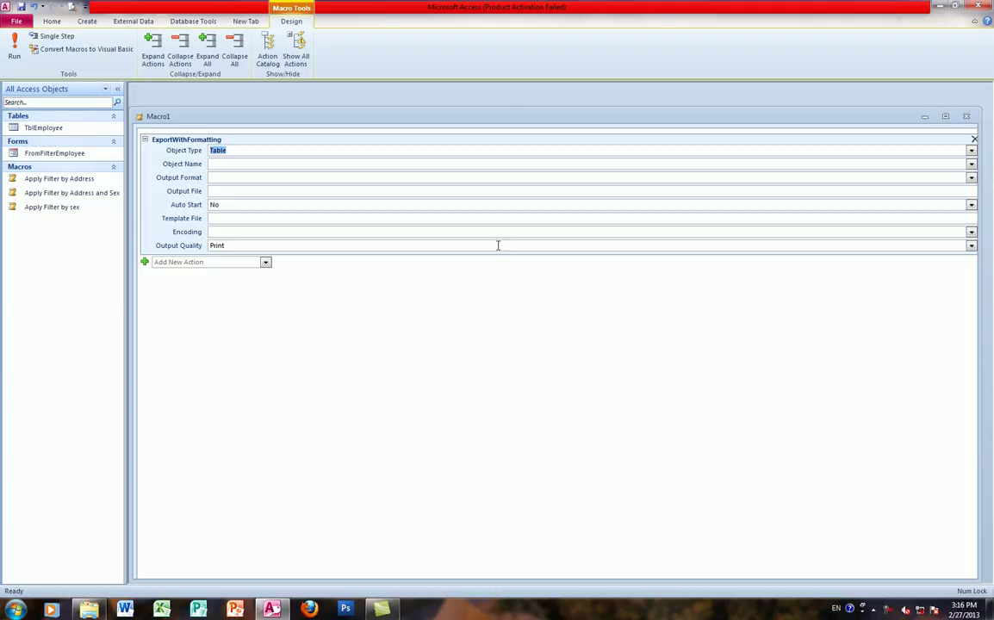
pyautogui.moveTo(172, 153)
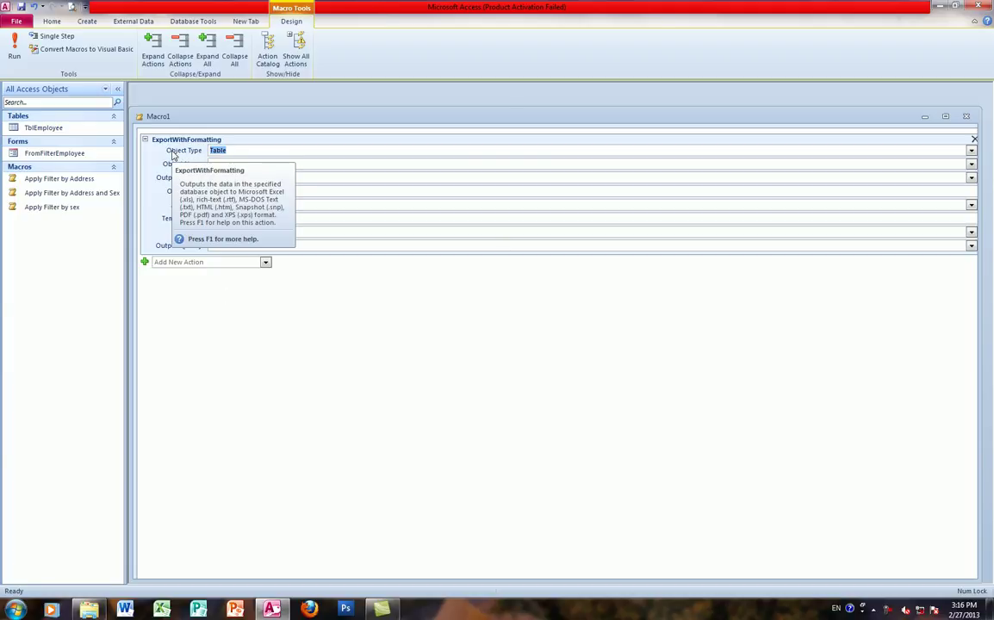
pyautogui.click(234, 149)
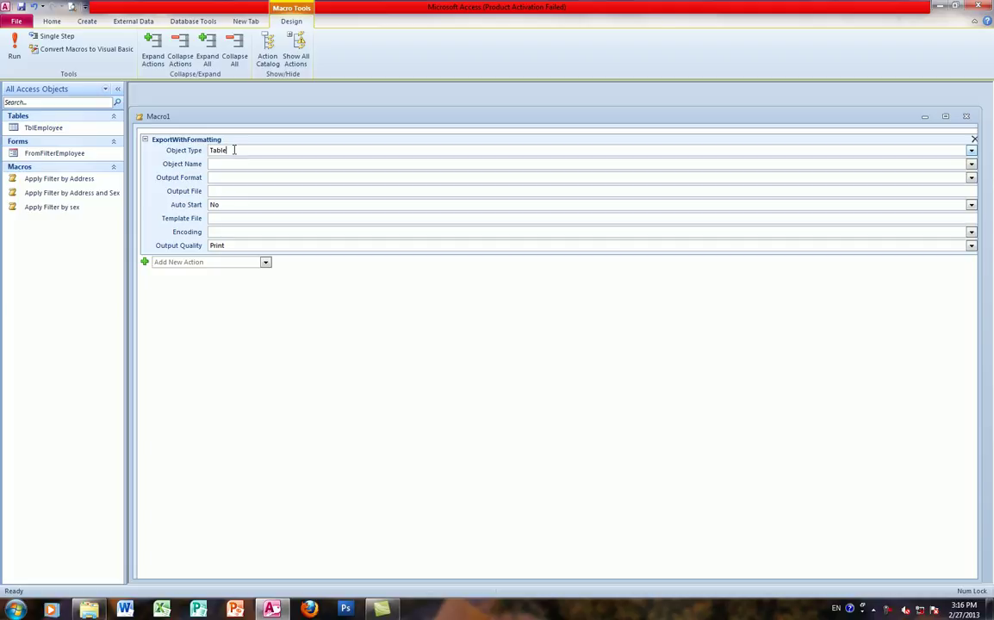
pyautogui.click(970, 151)
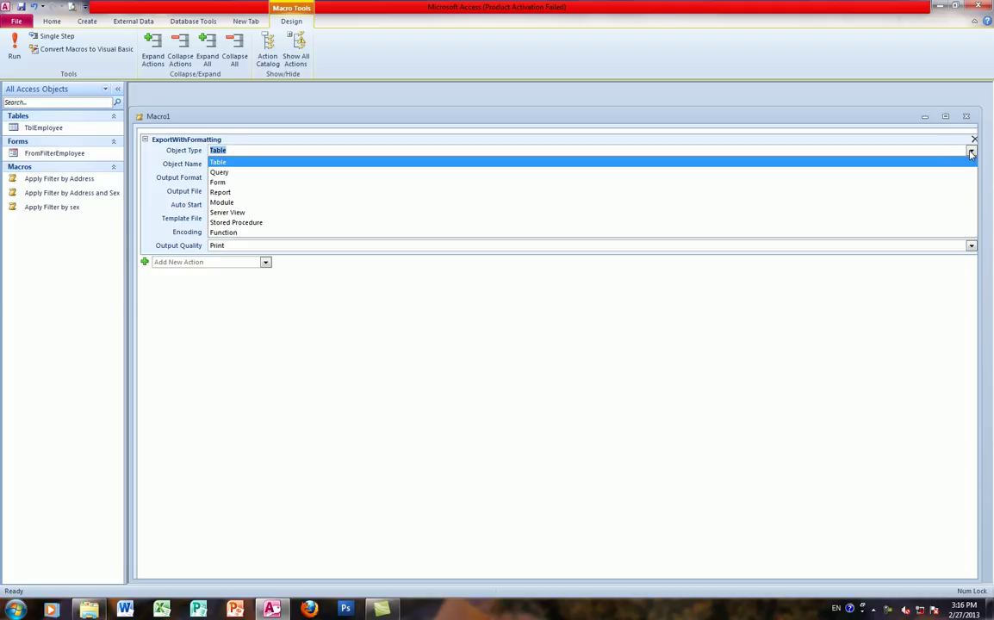
pyautogui.click(217, 183)
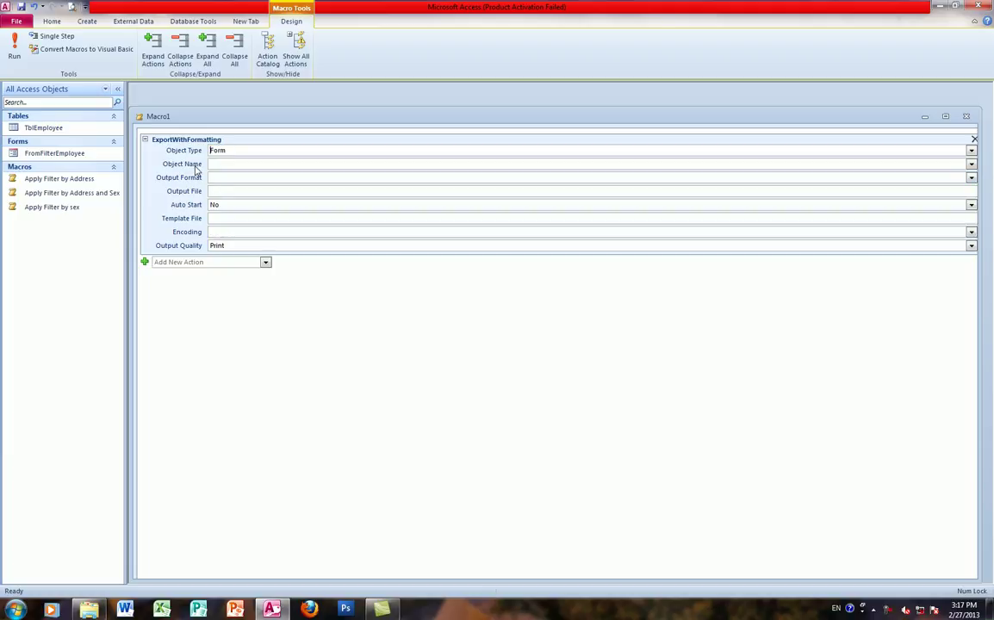
pyautogui.click(220, 164)
pyautogui.click(970, 151)
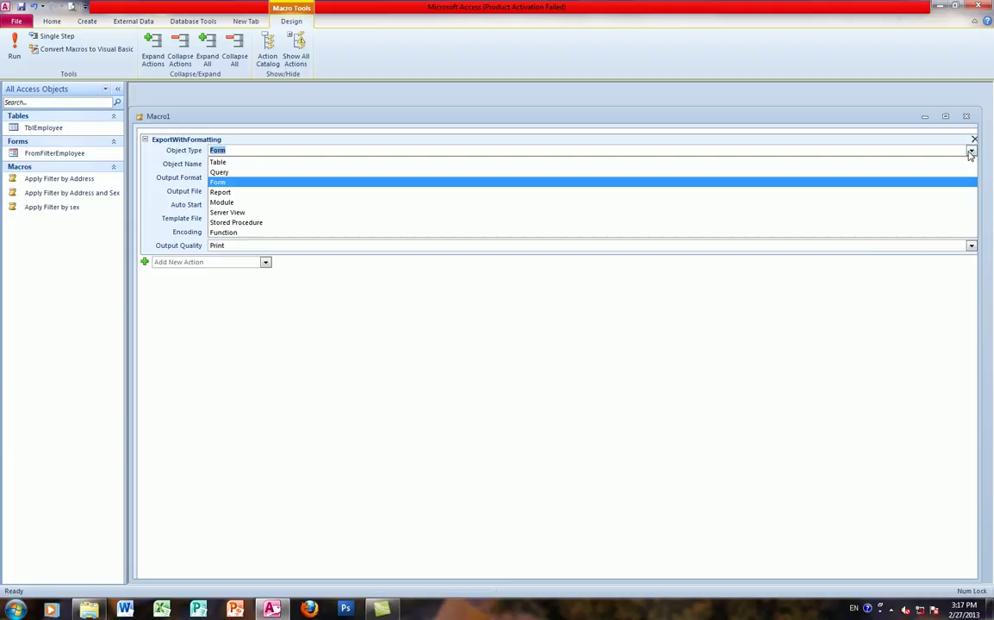
pyautogui.click(221, 182)
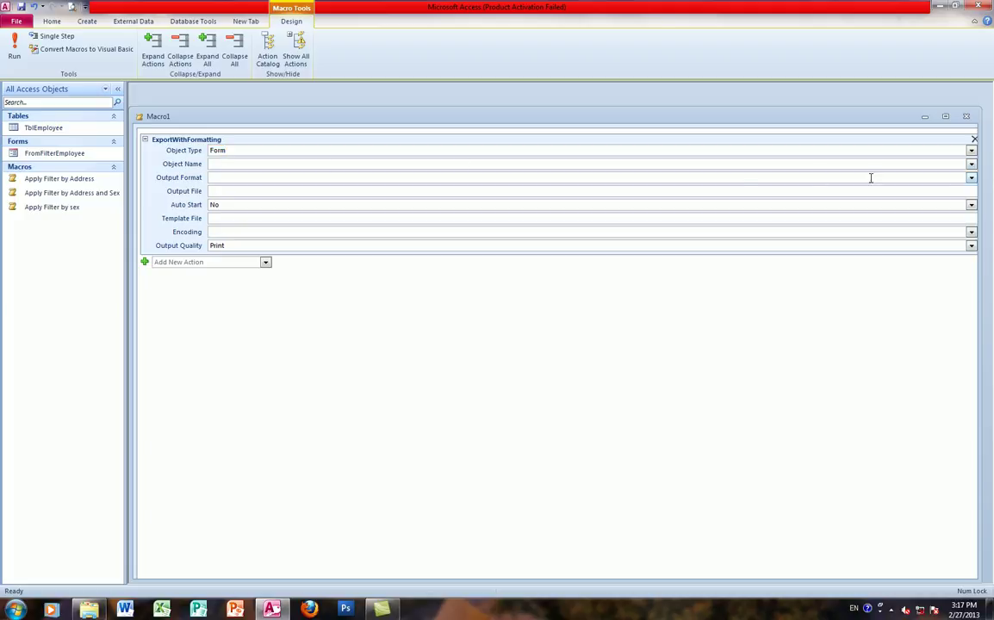
# Set the action's object name to FromFilterEmployee and its output format to Excel 97 - Excel 2003 Workbook (*.xls).
pyautogui.click(971, 165)
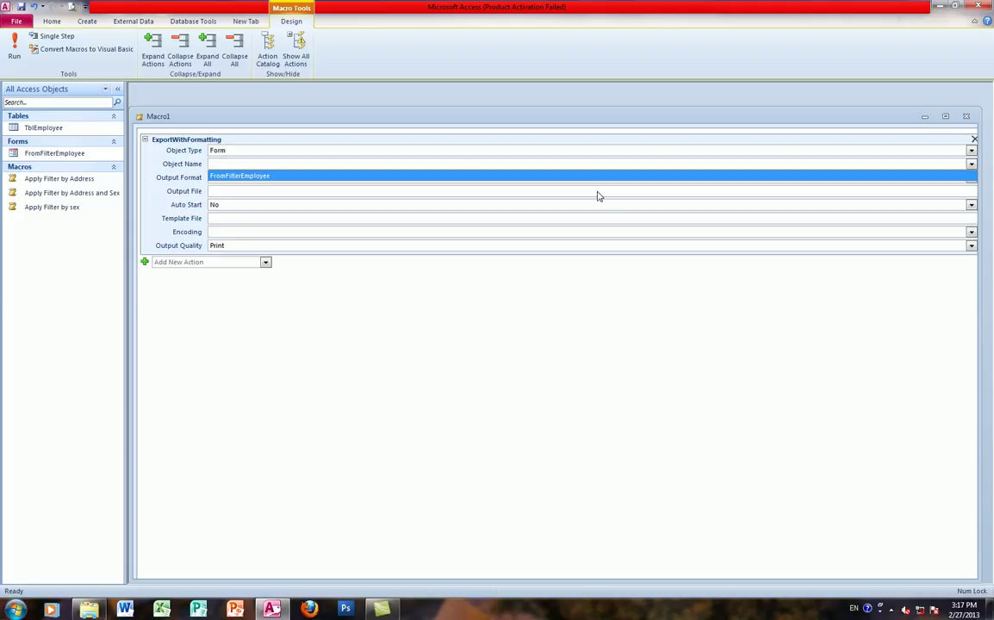
pyautogui.click(228, 176)
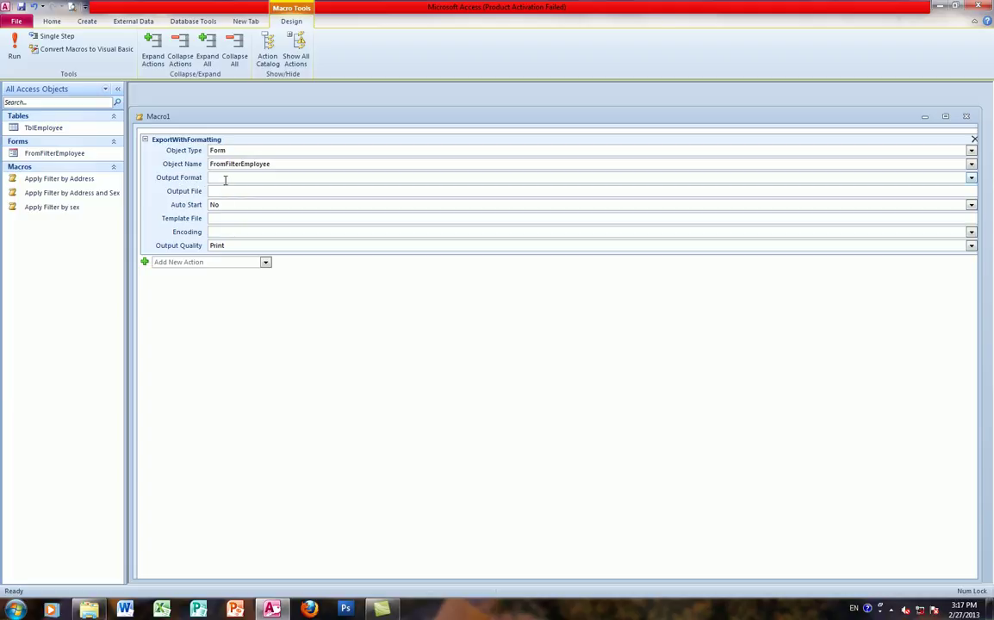
pyautogui.click(970, 178)
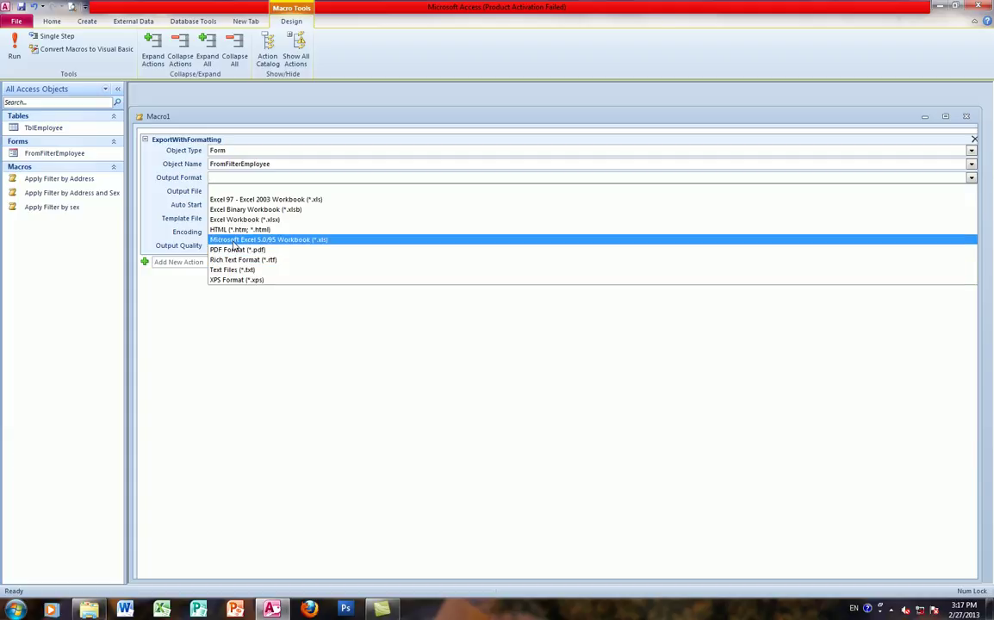
pyautogui.click(234, 200)
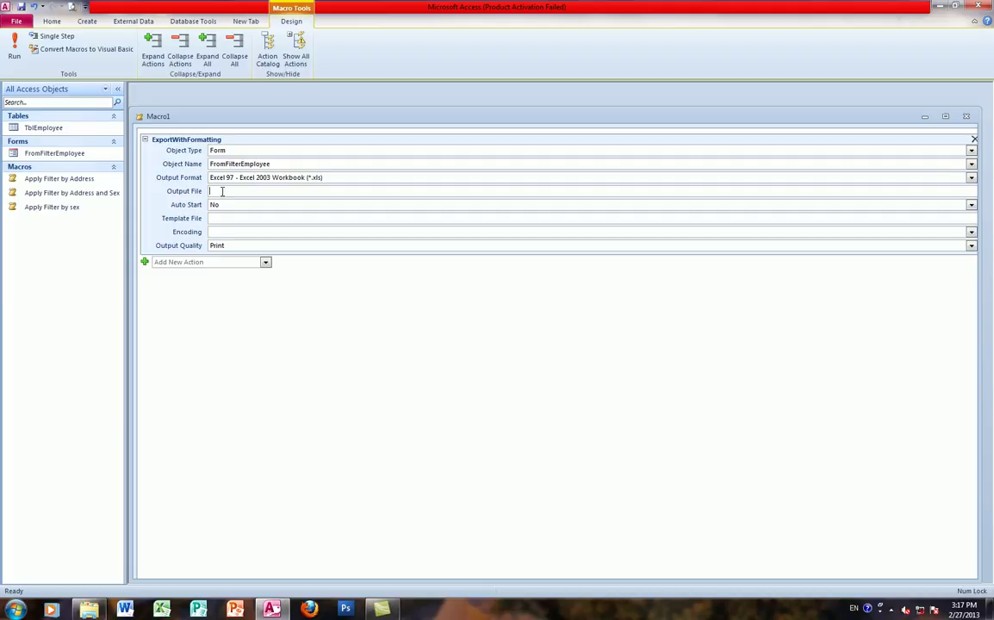
pyautogui.click(971, 178)
pyautogui.click(971, 178)
pyautogui.click(969, 191)
# Copy the database folder's path from Windows Explorer into the action's output file, and clear it again.
pyautogui.click(82, 612)
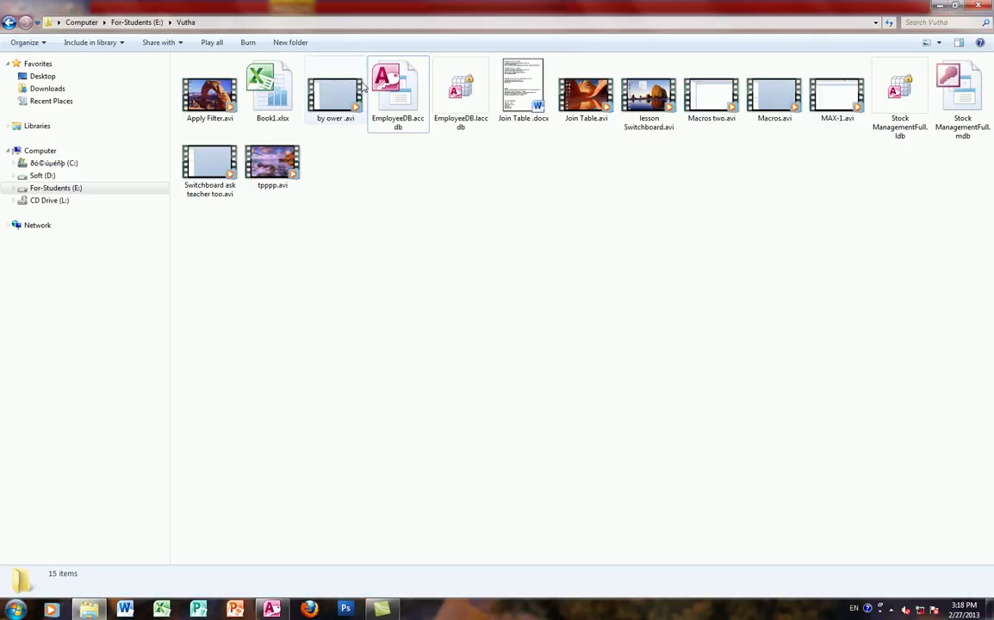
pyautogui.click(206, 22)
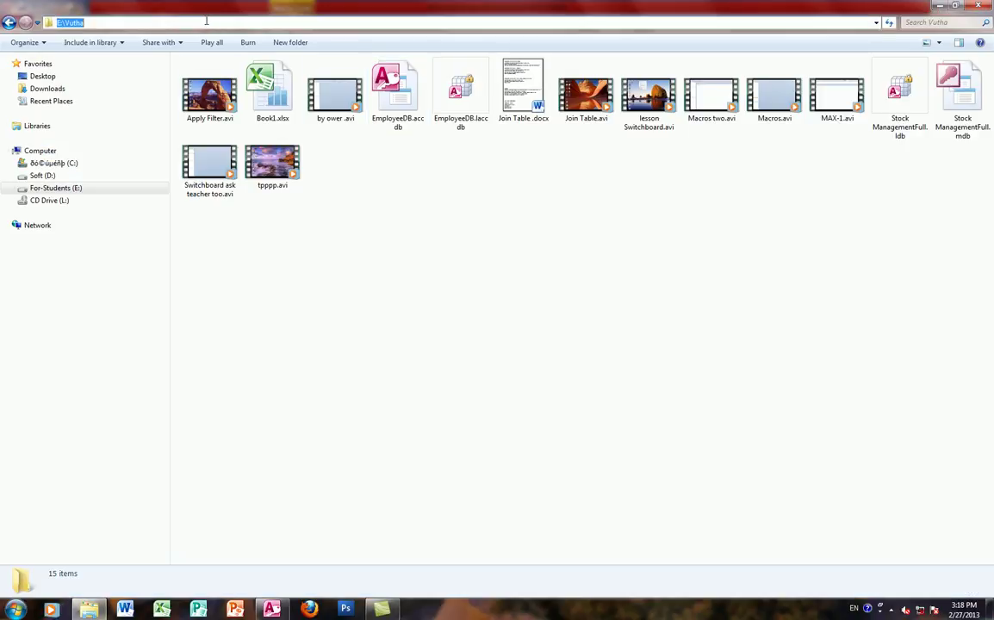
pyautogui.click(284, 102)
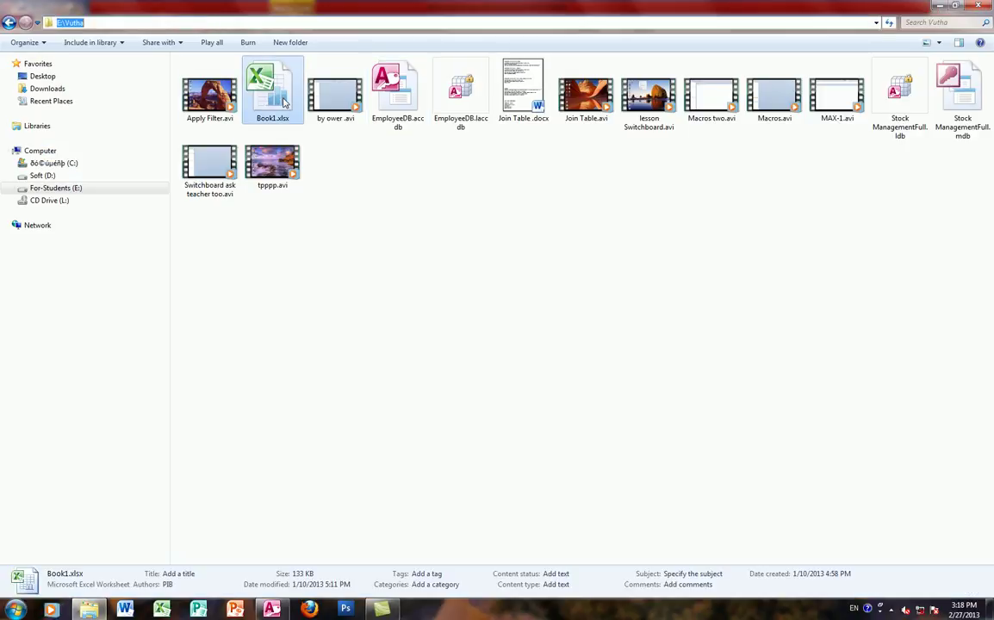
pyautogui.click(226, 28)
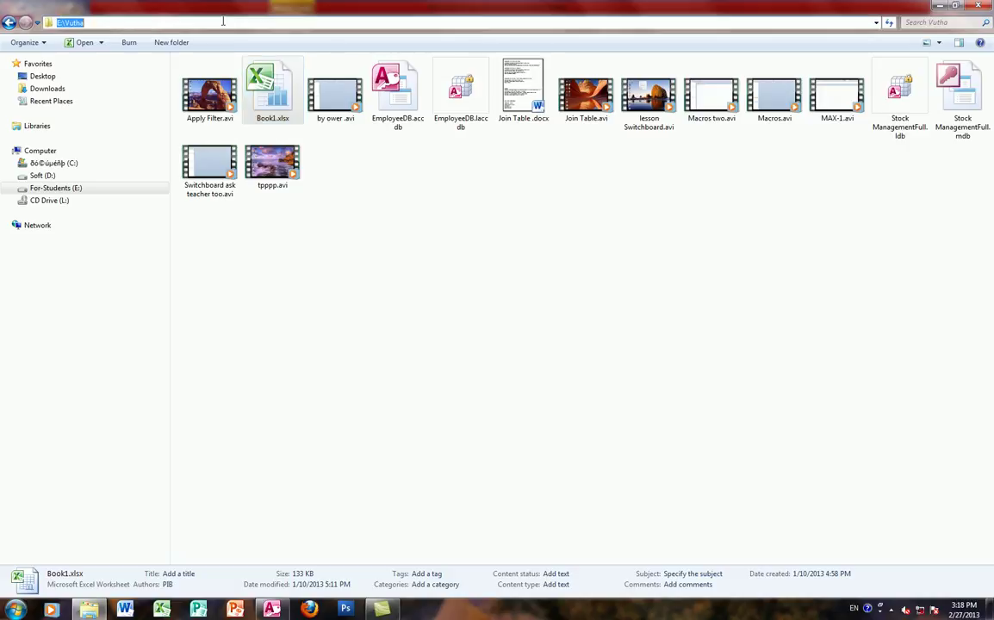
pyautogui.rightClick(62, 21)
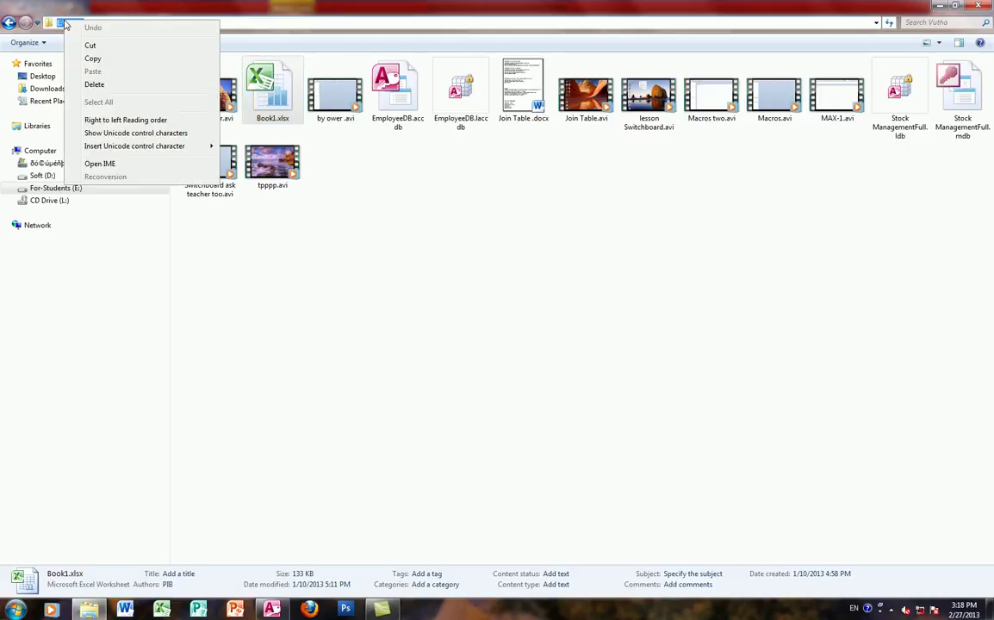
pyautogui.click(91, 58)
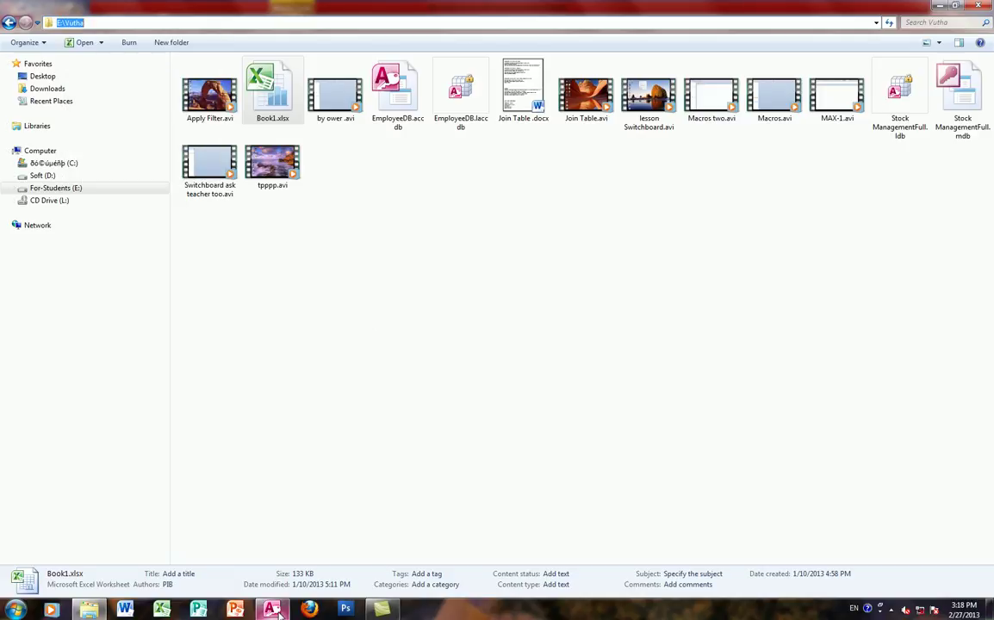
pyautogui.click(272, 609)
pyautogui.click(235, 191)
pyautogui.rightClick(235, 191)
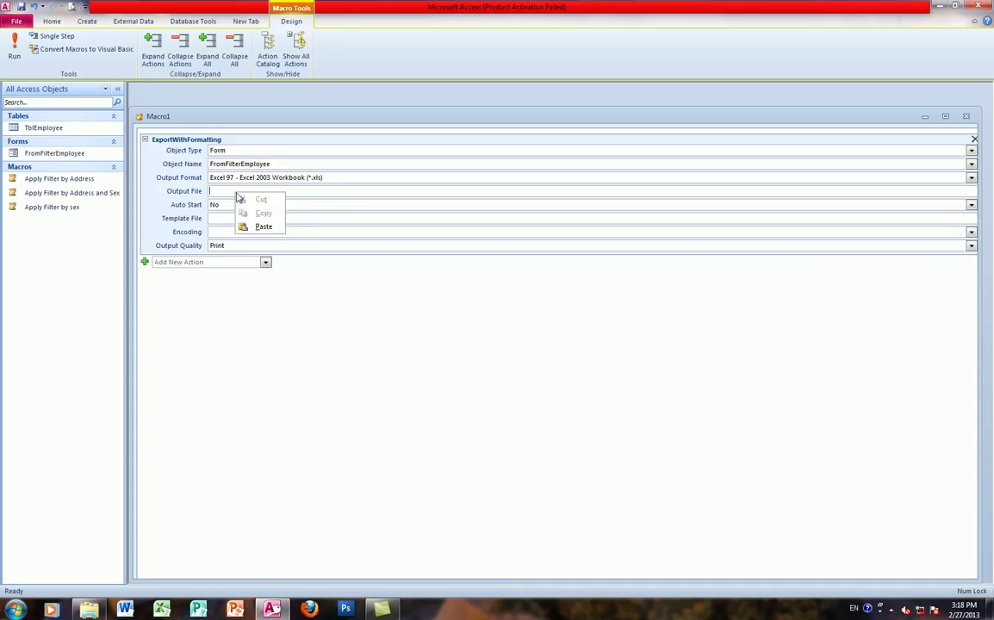
pyautogui.click(263, 226)
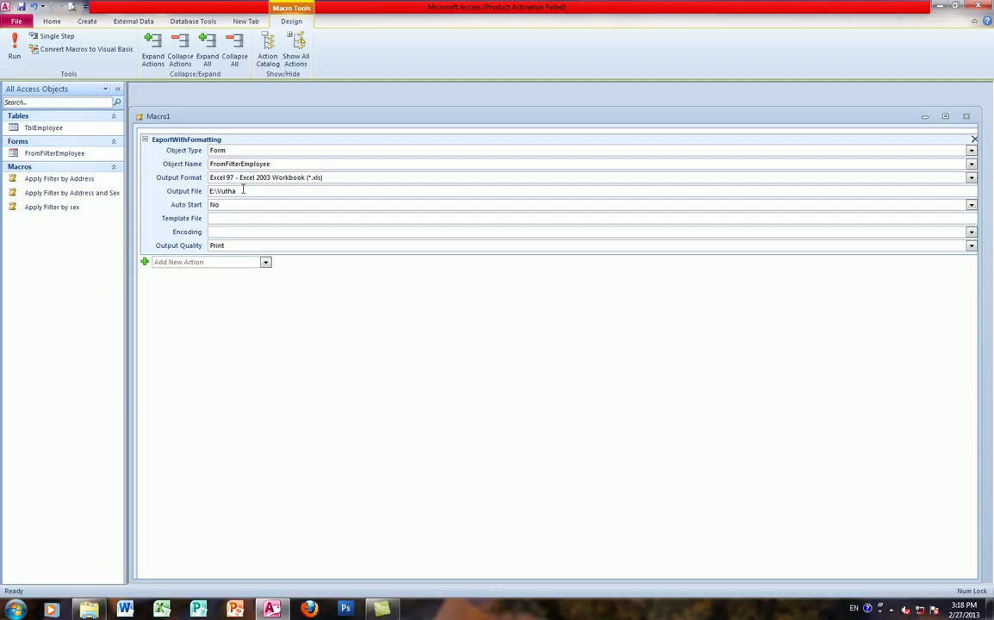
pyautogui.moveTo(242, 190); pyautogui.dragTo(147, 165)
pyautogui.press('BackSpace')
# Set the export action's Auto Start option to Yes.
pyautogui.doubleClick(230, 204)
pyautogui.click(230, 204)
pyautogui.click(970, 204)
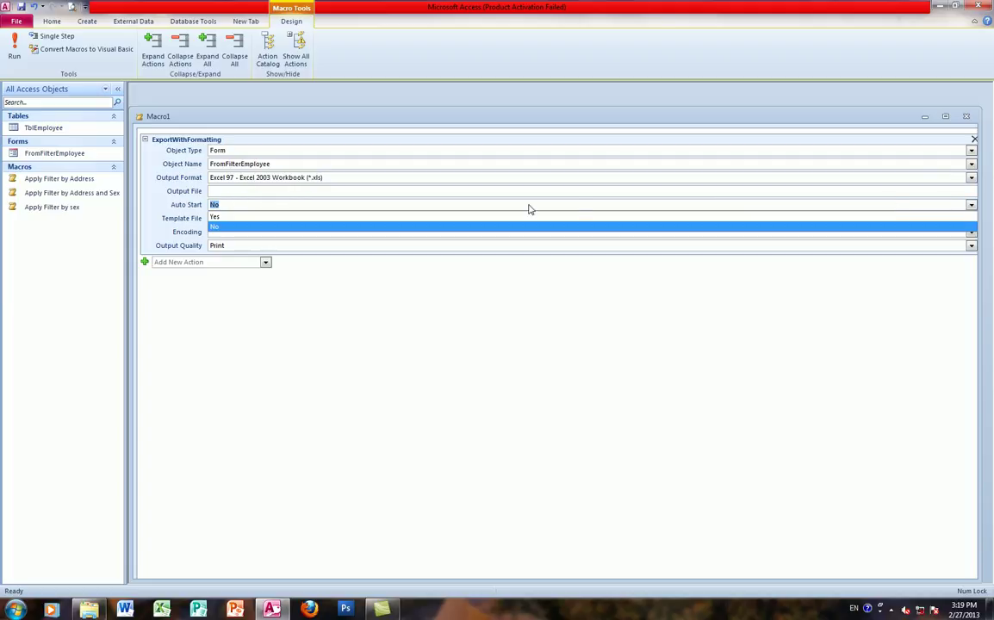
pyautogui.click(231, 217)
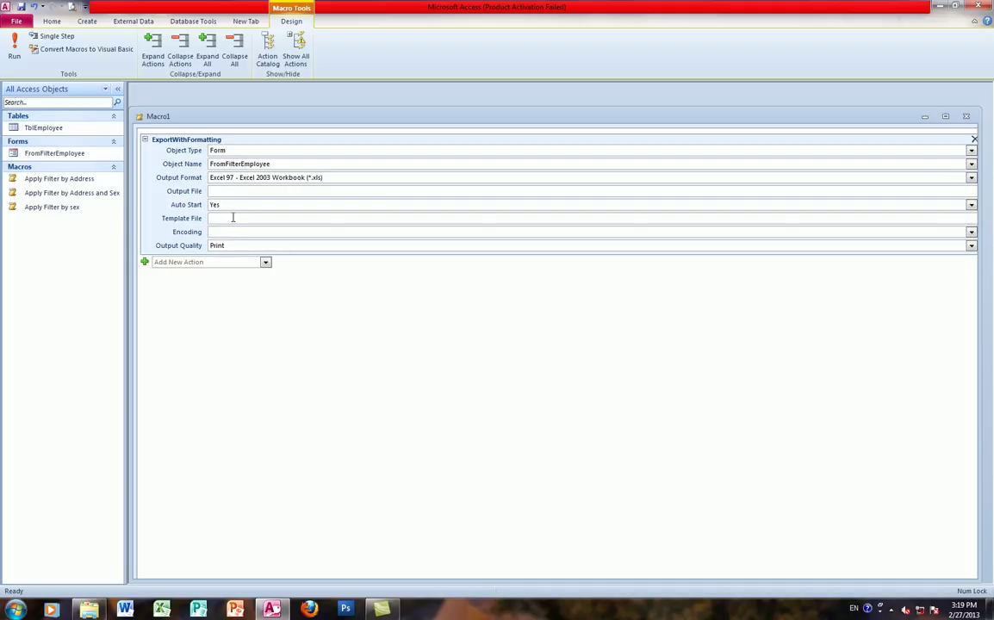
pyautogui.click(223, 230)
pyautogui.click(235, 245)
# Save the macro under the name ExportWithFormating and close it.
pyautogui.click(21, 7)
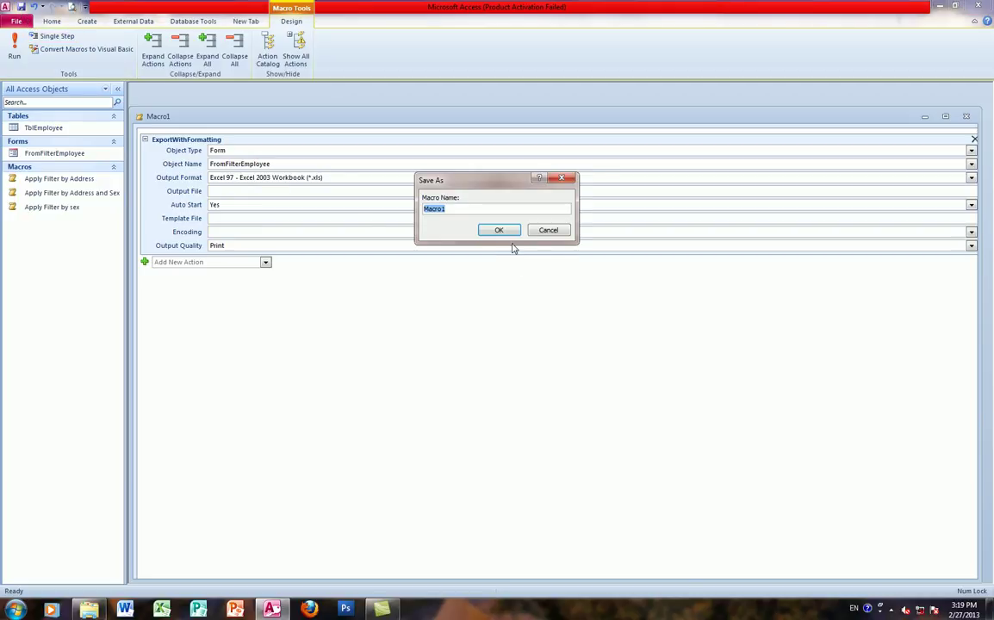
pyautogui.write('Expor')
pyautogui.press('BackSpace')
pyautogui.press('BackSpace')
pyautogui.write('ort')
pyautogui.write('With')
pyautogui.write('Format')
pyautogui.write('tio')
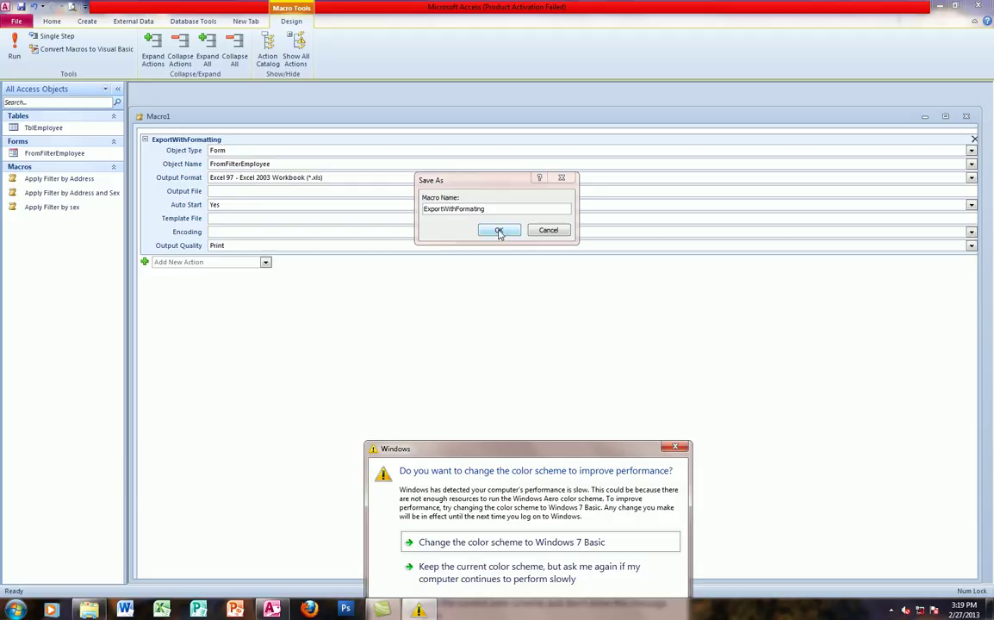
pyautogui.click(499, 230)
pyautogui.click(966, 116)
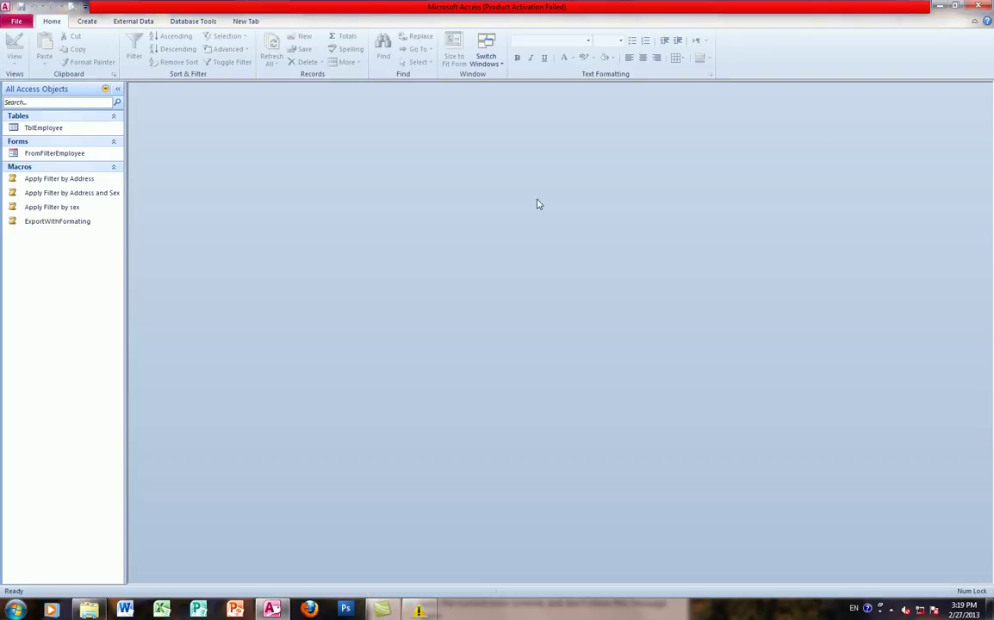
# Filter the FromFilterEmployee form by the address Phnom Phnom and switch the form to Design view.
pyautogui.doubleClick(49, 154)
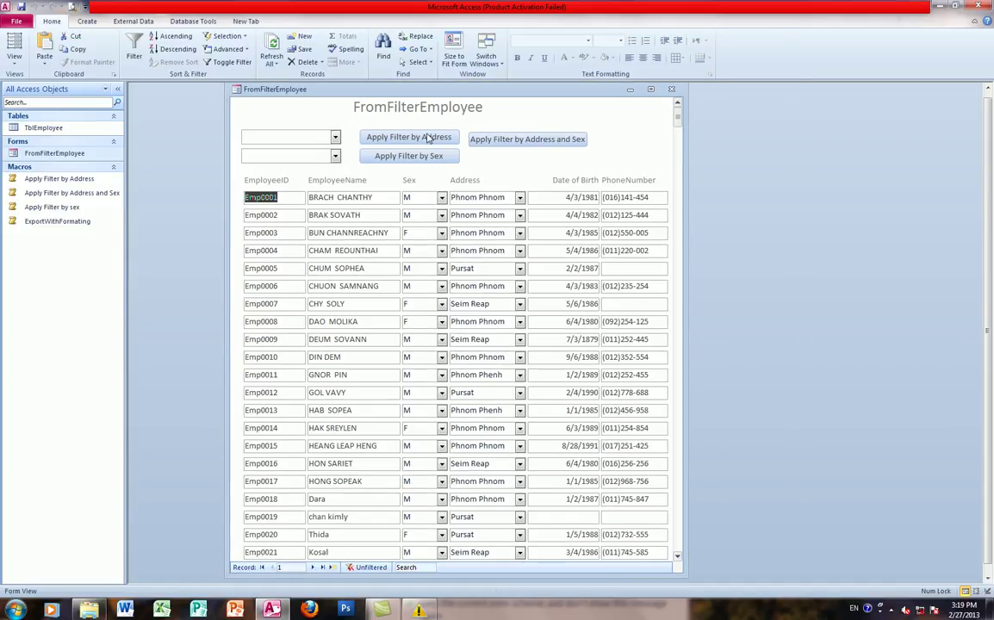
pyautogui.click(335, 137)
pyautogui.click(321, 161)
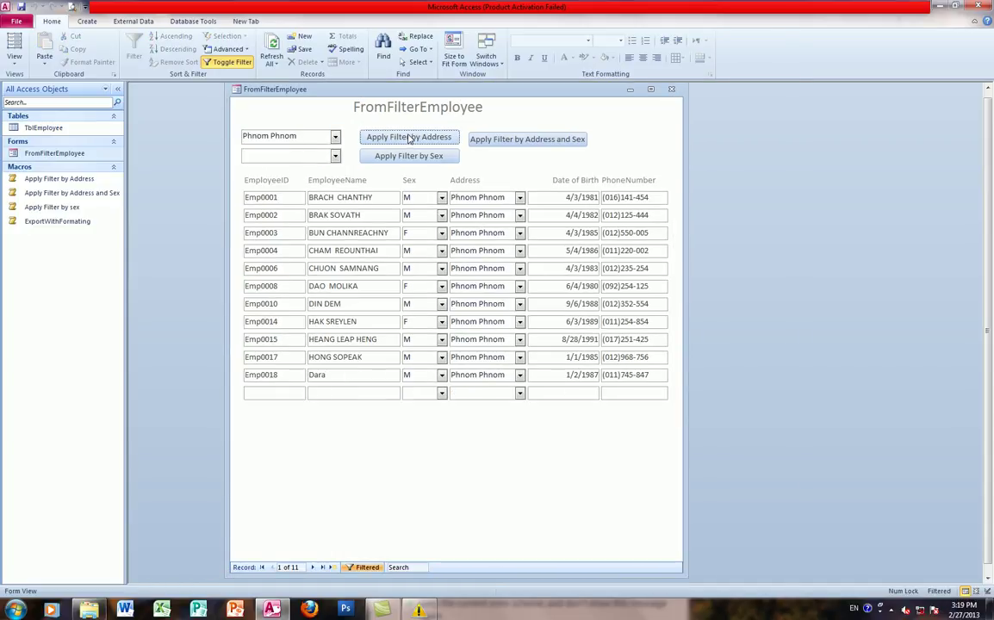
pyautogui.click(14, 62)
pyautogui.click(26, 134)
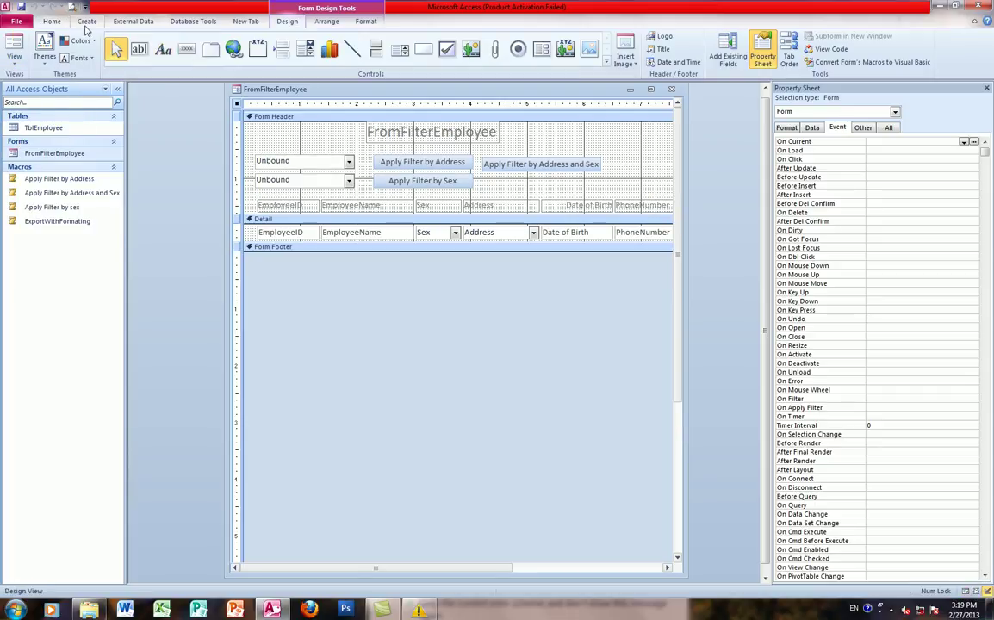
pyautogui.click(56, 222)
pyautogui.click(57, 221)
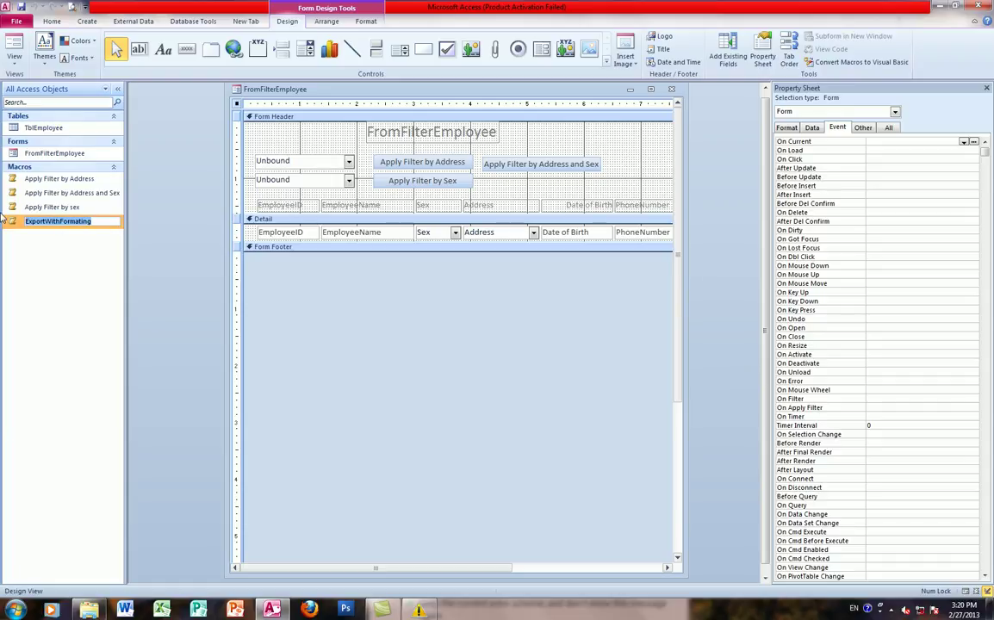
pyautogui.click(293, 129)
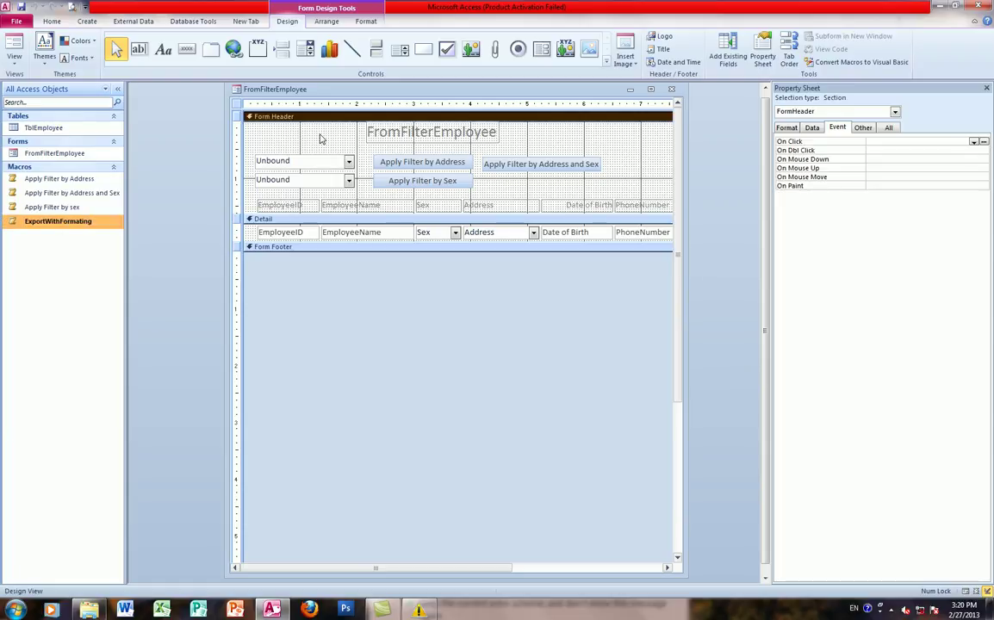
# Duplicate the Apply Filter by Address and Sex button, placing the copy directly below the original in the form header.
pyautogui.click(506, 164)
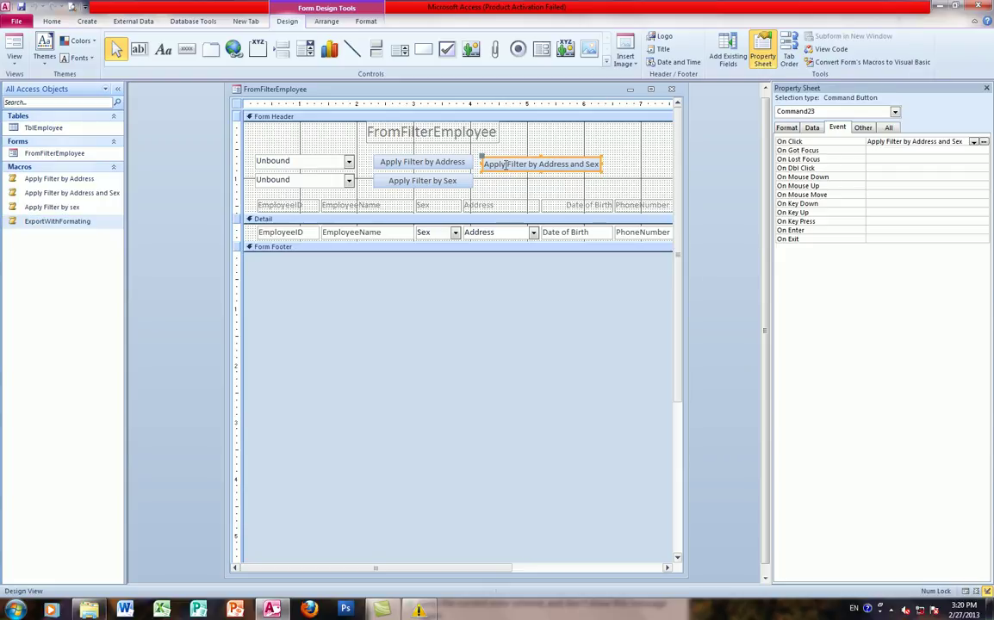
pyautogui.hotkey('ctrl', 'c')
pyautogui.hotkey('ctrl', 'v')
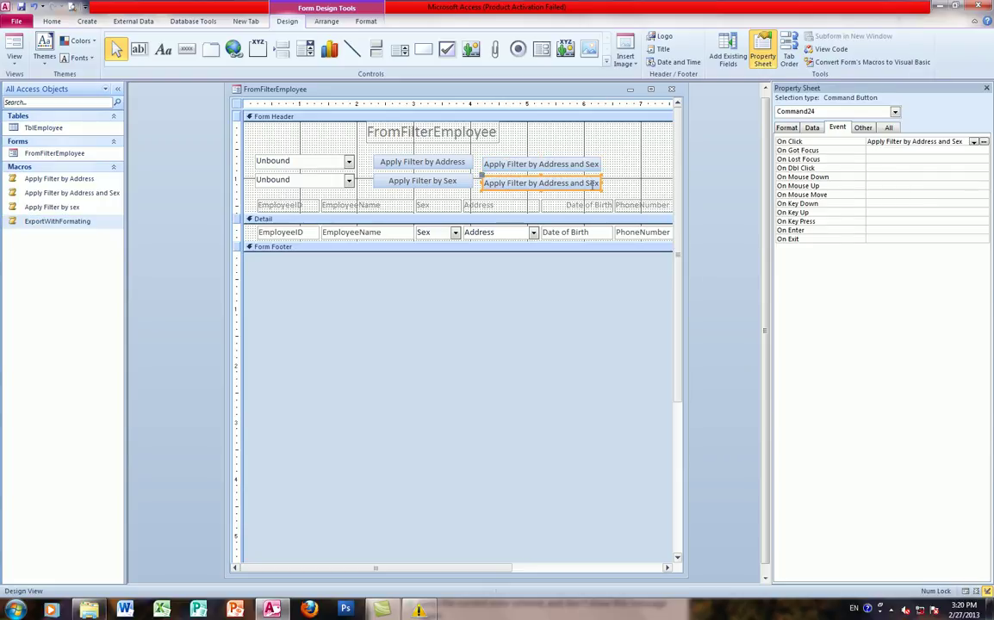
# Replace the duplicated button's caption in the form header with the macro name ExportWithFormating, copied from the macro itself.
pyautogui.press('F2')
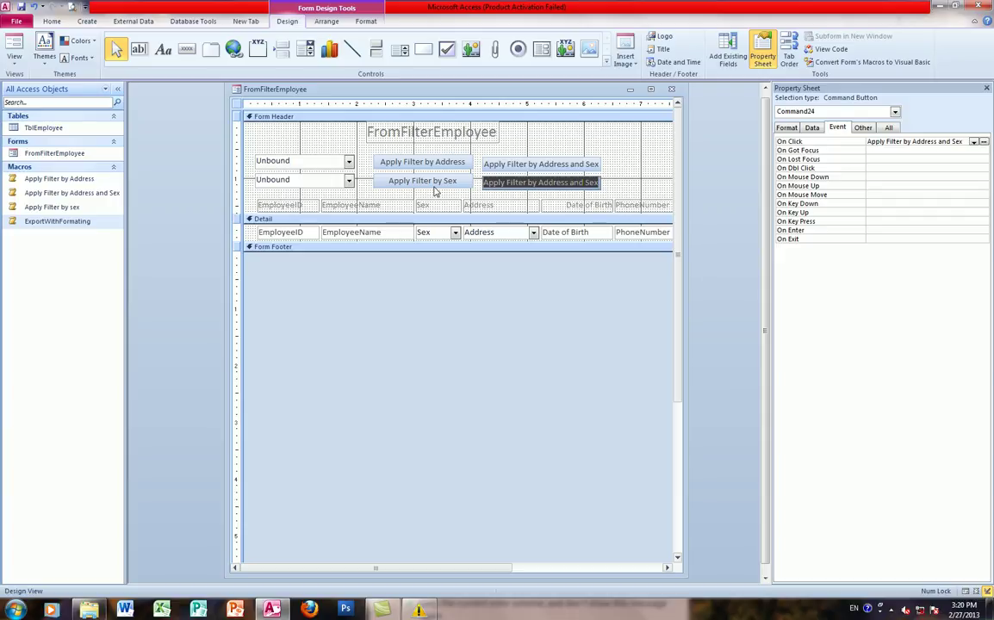
pyautogui.click(67, 225)
pyautogui.press('F2')
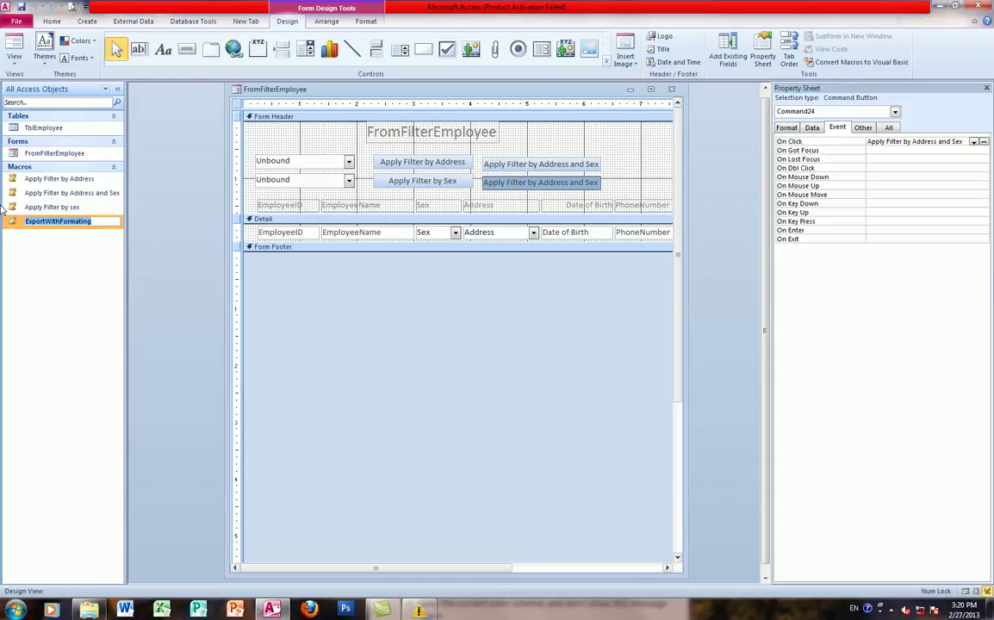
pyautogui.click(517, 182)
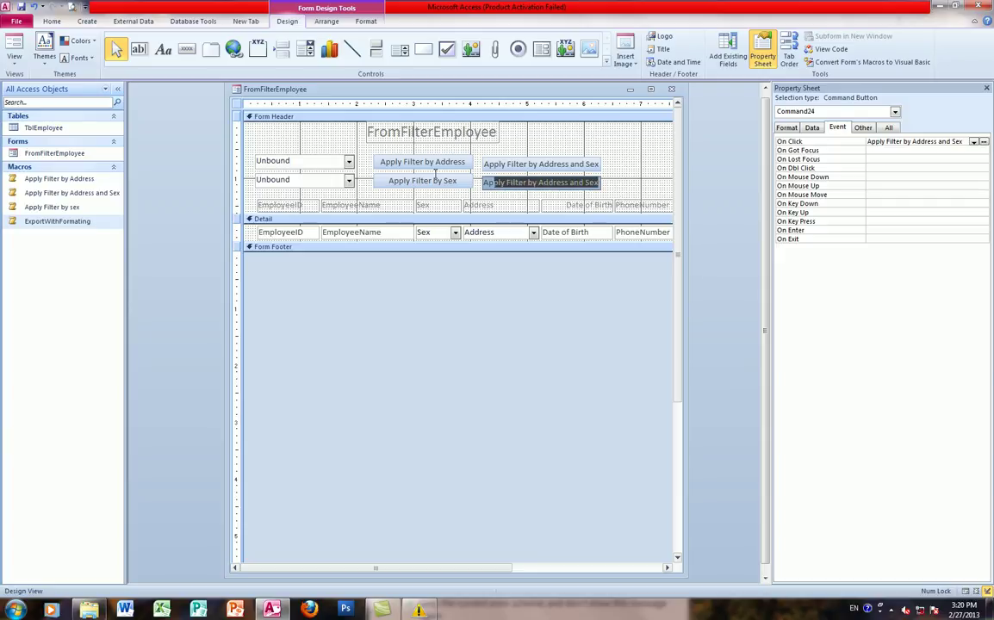
pyautogui.hotkey('ctrl', 'v')
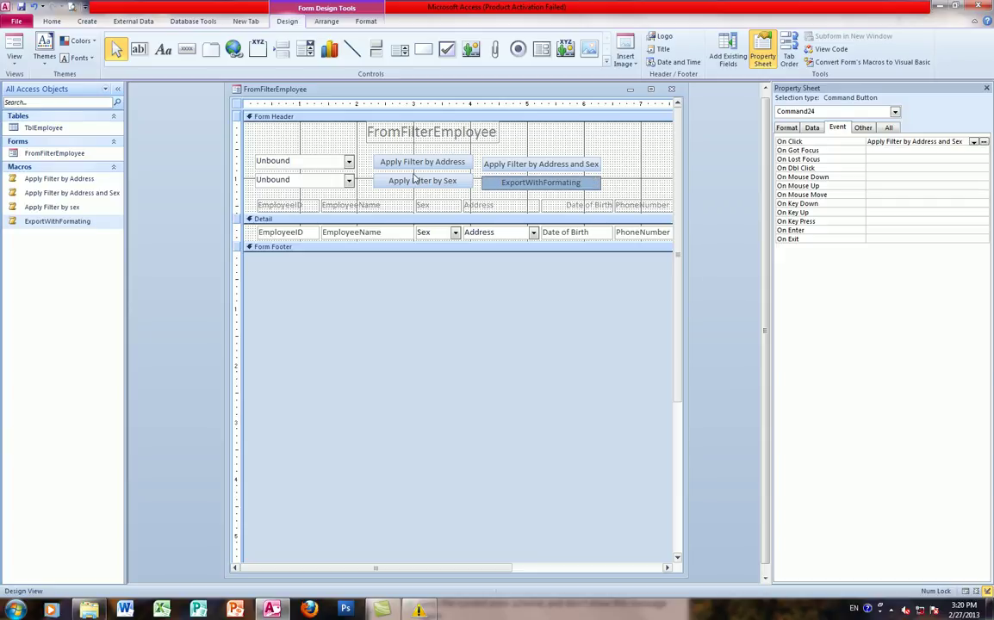
pyautogui.click(613, 185)
# Set the On Click event of the ExportWithFormating button to the ExportWithFormating macro.
pyautogui.click(582, 183)
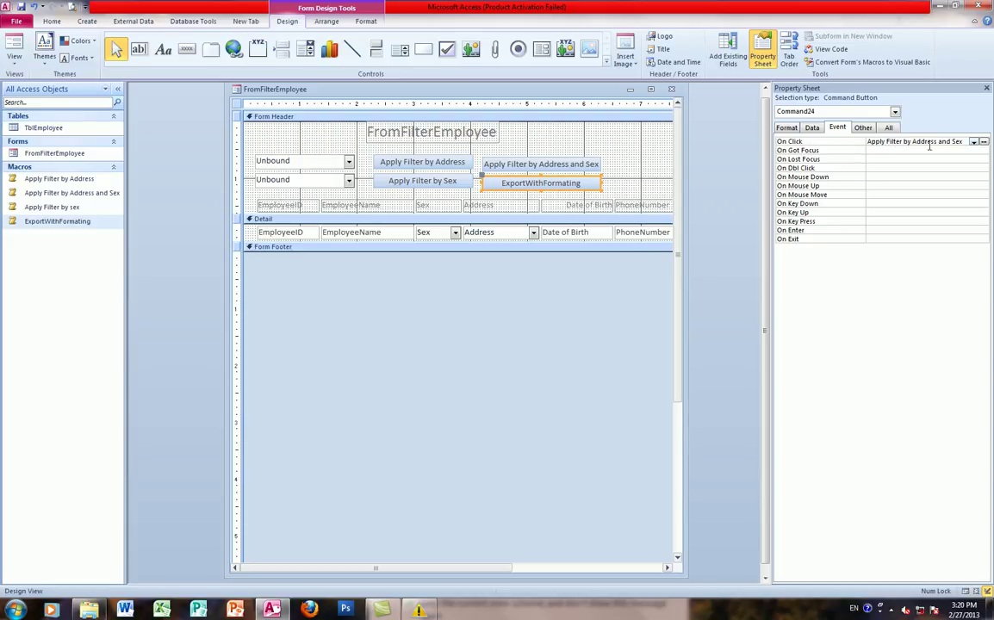
pyautogui.click(973, 142)
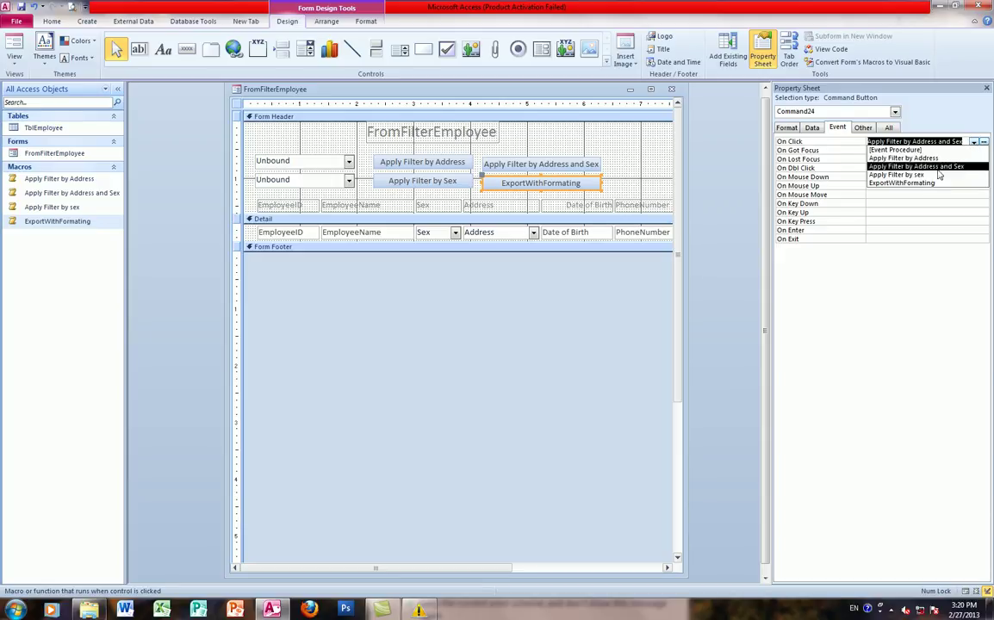
pyautogui.click(924, 183)
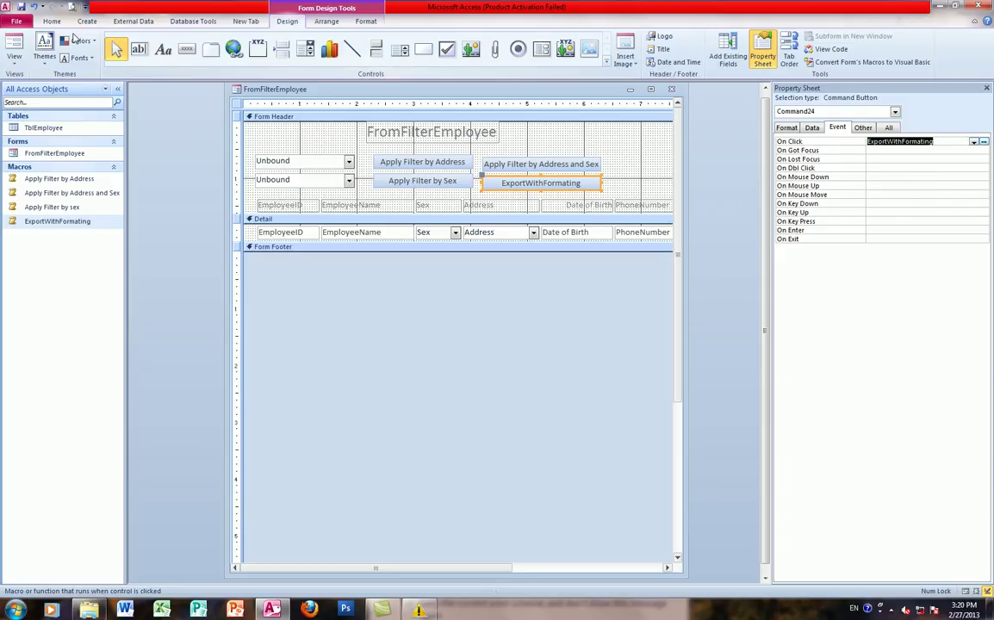
# Switch the form to Form view and choose Phnom Phenh as the address to filter by.
pyautogui.click(52, 21)
pyautogui.click(13, 61)
pyautogui.click(17, 77)
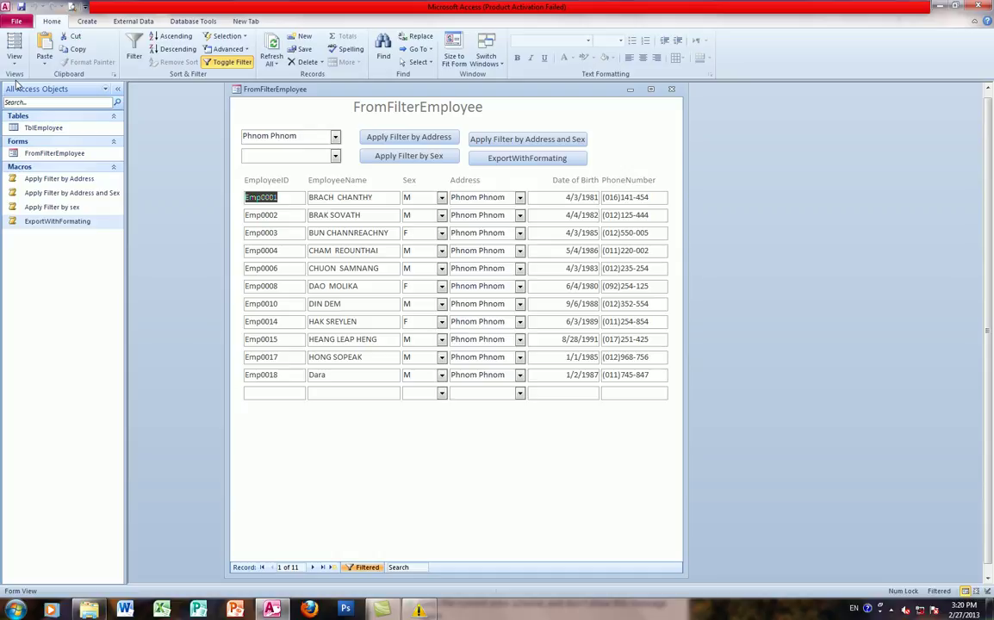
pyautogui.click(334, 137)
pyautogui.click(269, 150)
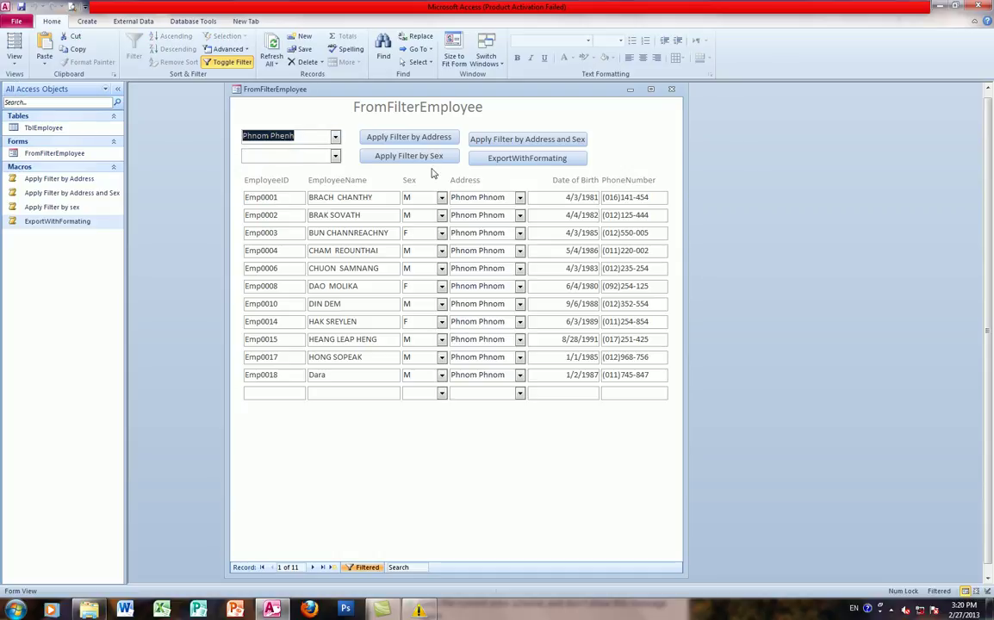
# Run the form's export button and save the output as FromFilterEmployee.xls in the personal folder on the For-Students (E:) drive.
pyautogui.click(506, 162)
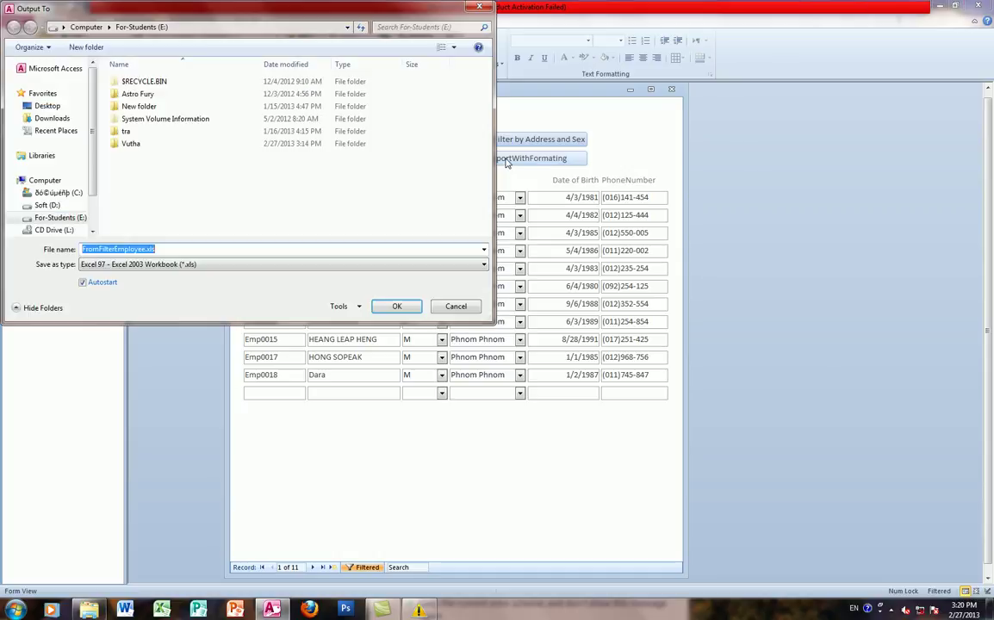
pyautogui.moveTo(90, 177); pyautogui.dragTo(92, 231)
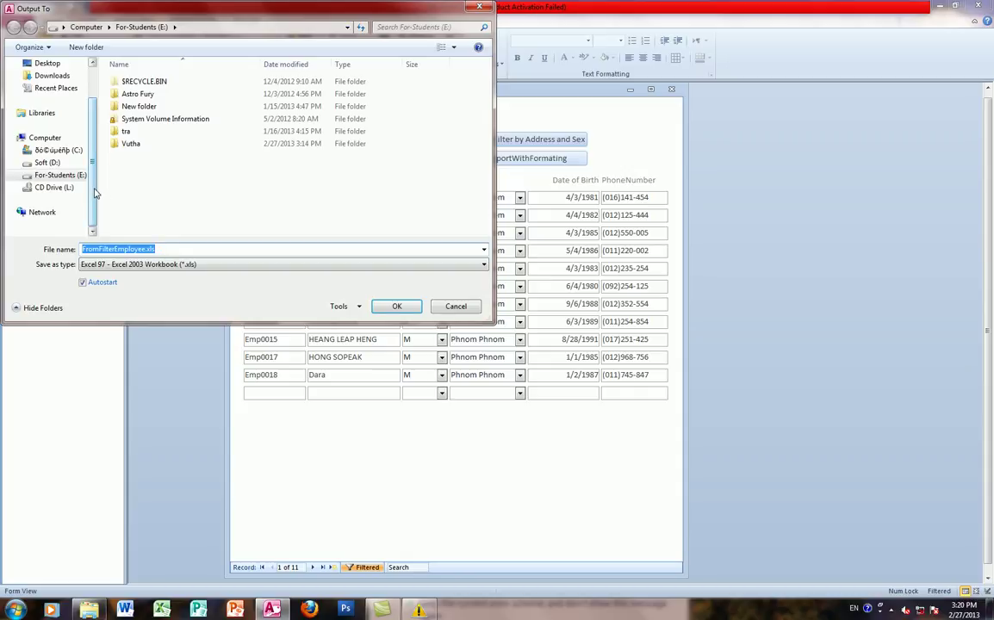
pyautogui.doubleClick(131, 143)
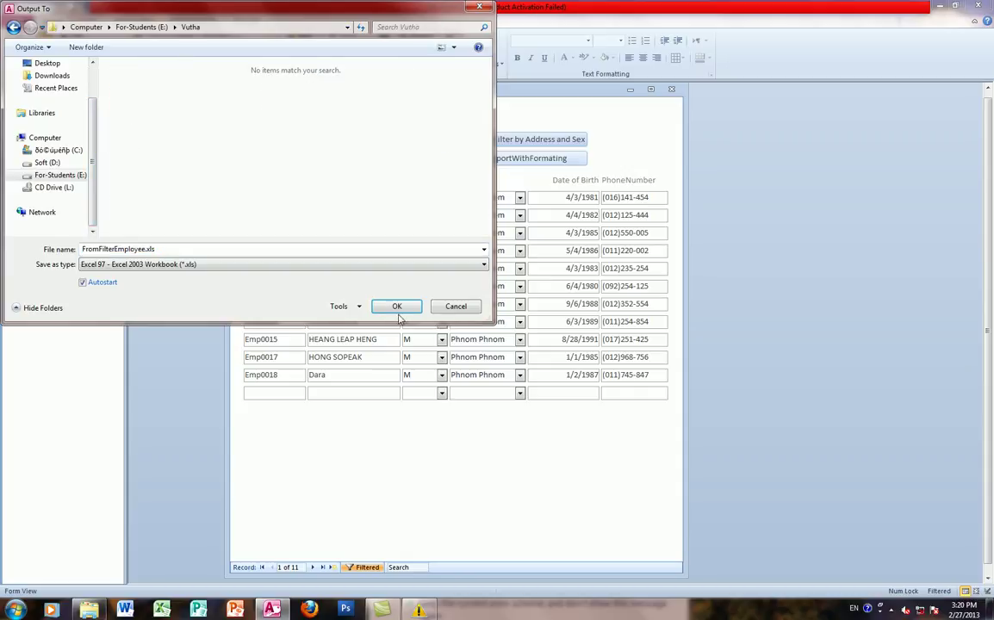
pyautogui.click(397, 308)
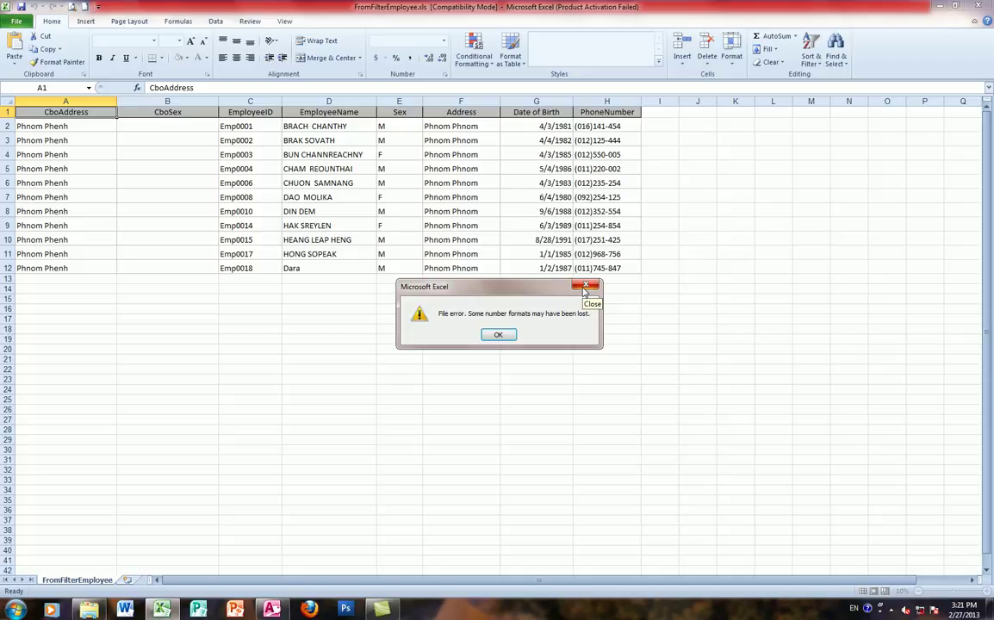
# Dismiss the file error message and the Office activation wizard in Excel.
pyautogui.click(585, 286)
pyautogui.click(132, 224)
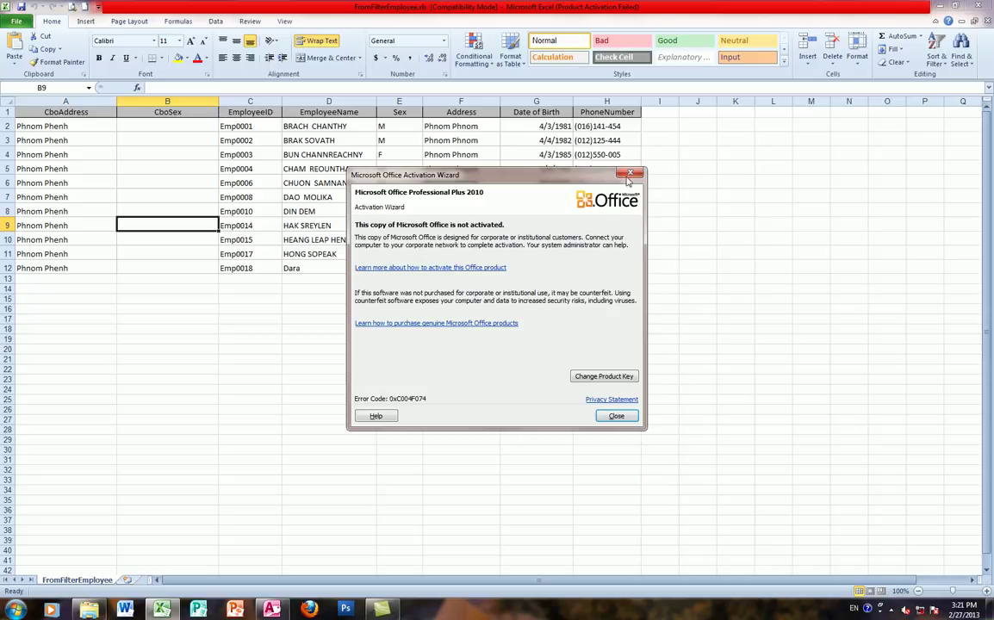
pyautogui.press('Escape')
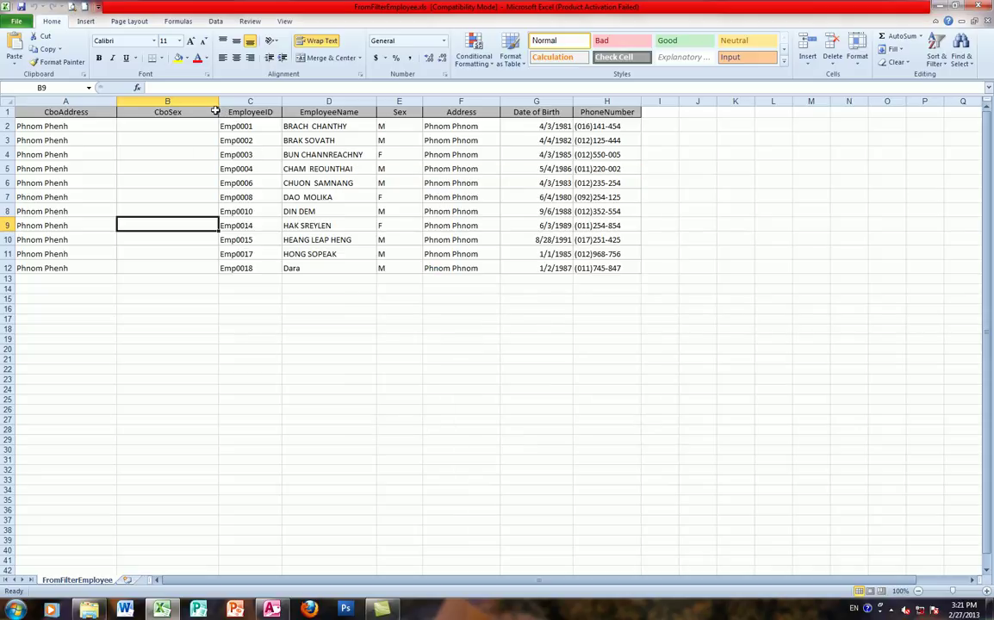
# Examine the exported CboAddress and CboSex columns in the worksheet, narrowing the CboSex column.
pyautogui.click(168, 126)
pyautogui.moveTo(218, 101); pyautogui.dragTo(194, 101)
pyautogui.moveTo(162, 154); pyautogui.dragTo(151, 268)
pyautogui.moveTo(138, 123); pyautogui.dragTo(146, 250)
pyautogui.click(147, 250)
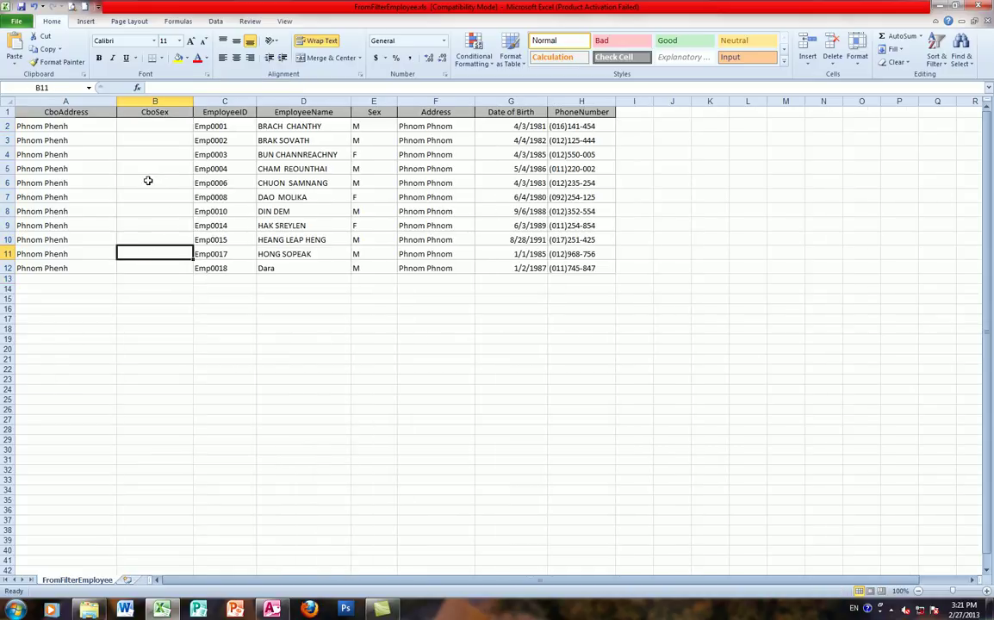
pyautogui.scroll(-1, 155, 138)
pyautogui.scroll(1, 149, 225)
pyautogui.click(43, 98)
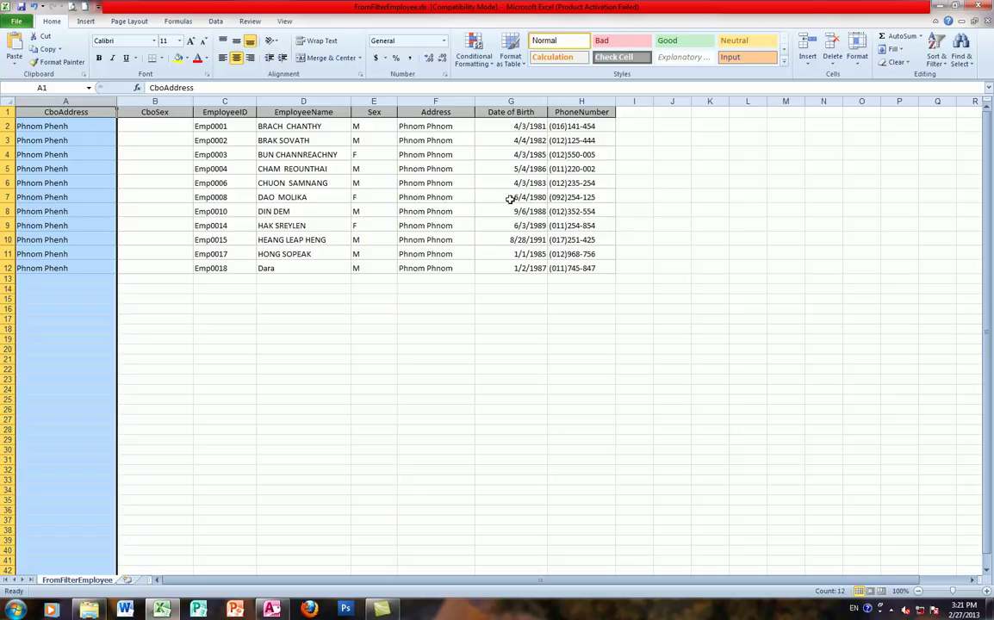
# Close the exported workbook without saving its changes, return to Access and dismiss the Windows color scheme prompt.
pyautogui.click(977, 6)
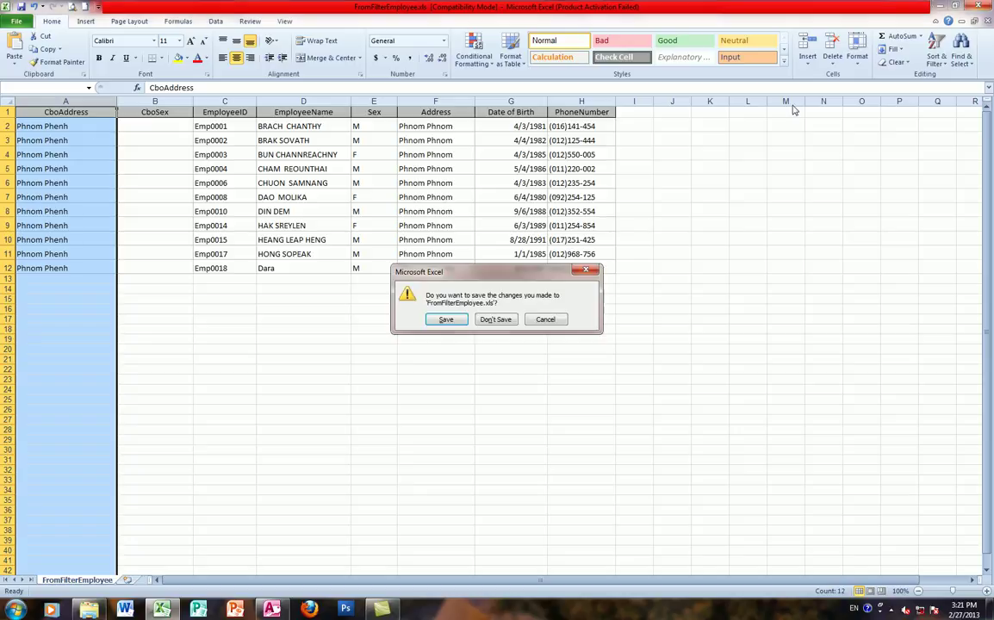
pyautogui.click(495, 319)
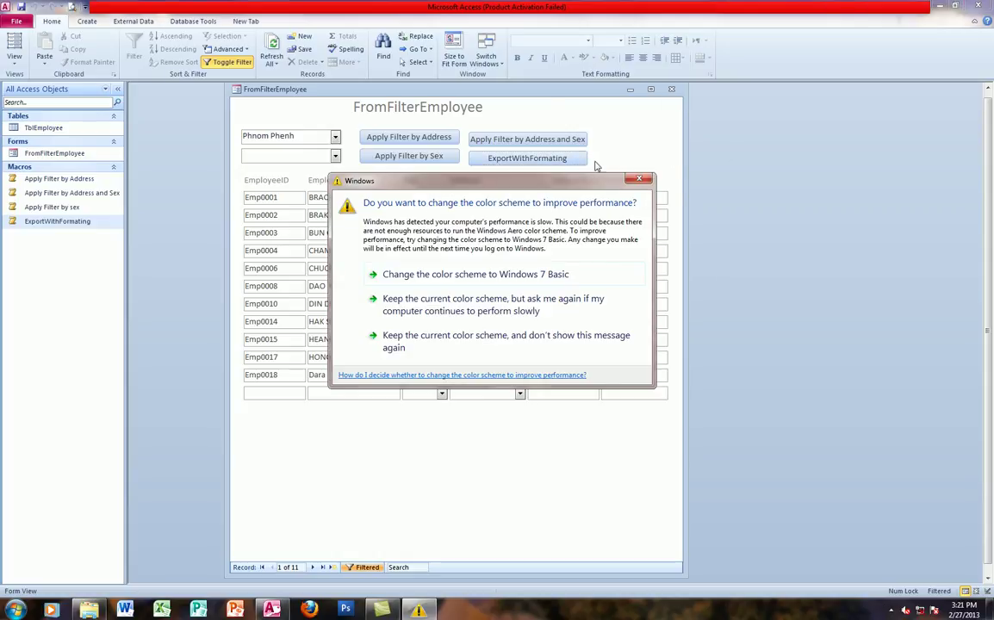
pyautogui.click(637, 179)
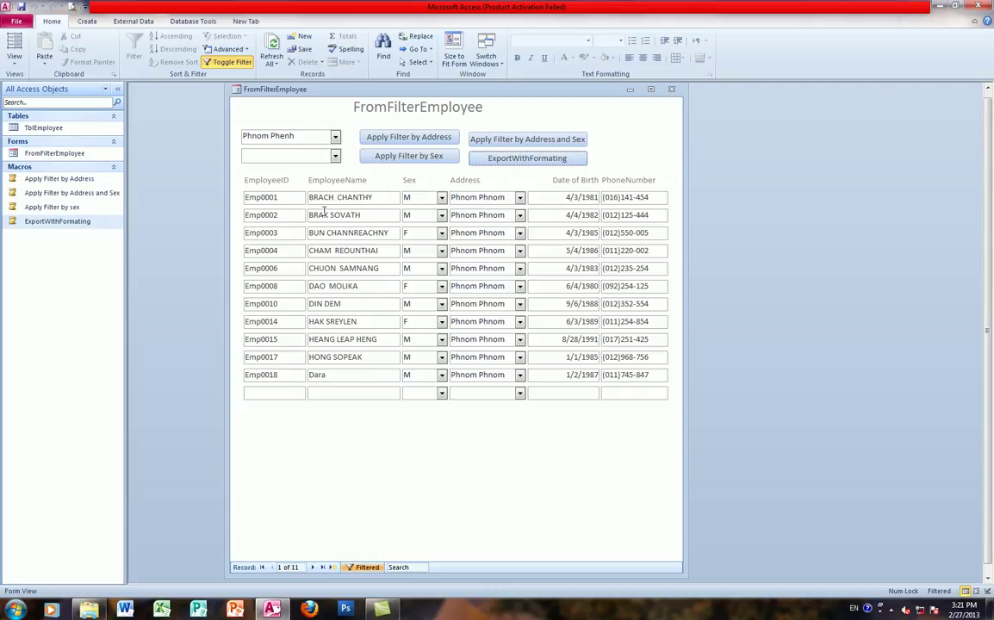
# Filter the FromFilterEmployee form by the address Phnom Phenh, followed by the address Pursat.
pyautogui.click(388, 138)
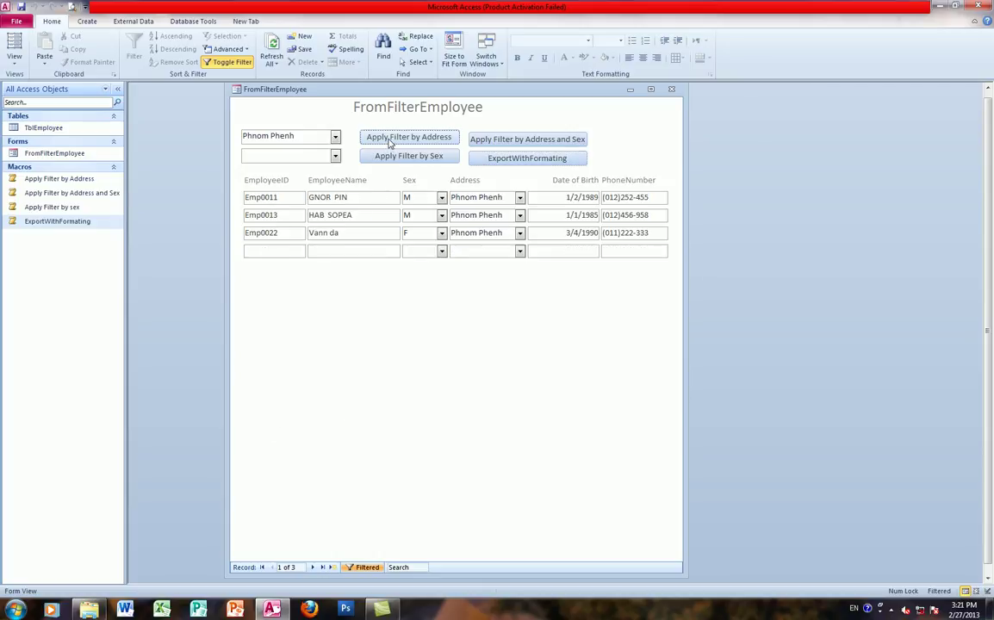
pyautogui.click(335, 136)
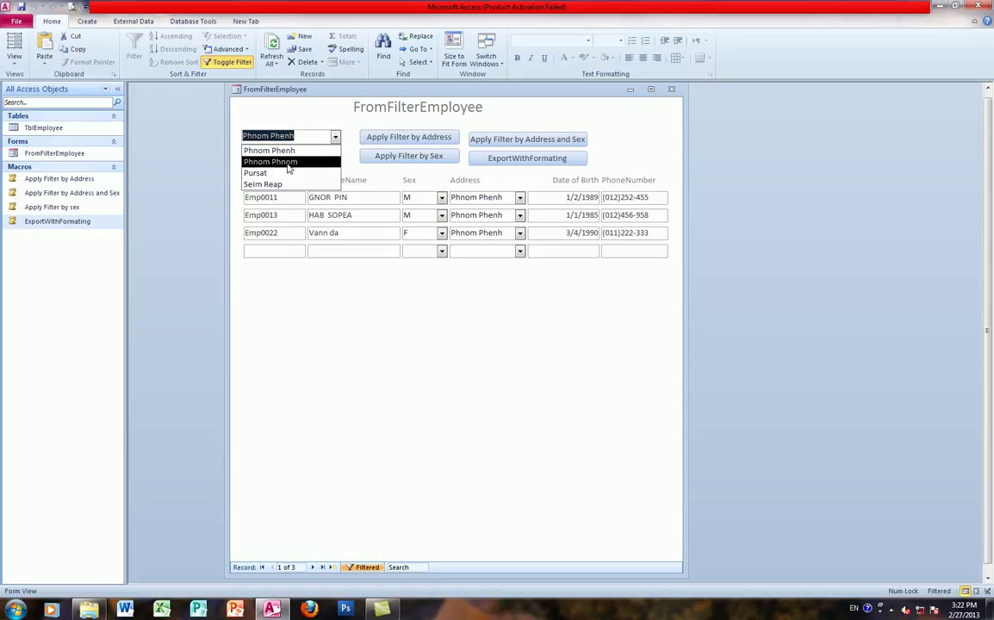
pyautogui.click(262, 173)
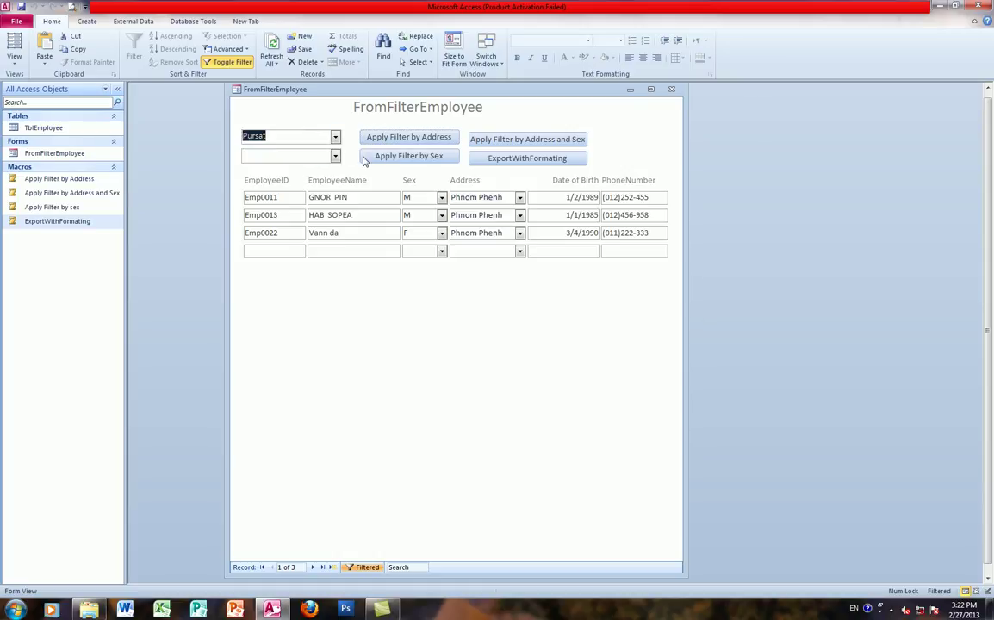
pyautogui.click(380, 141)
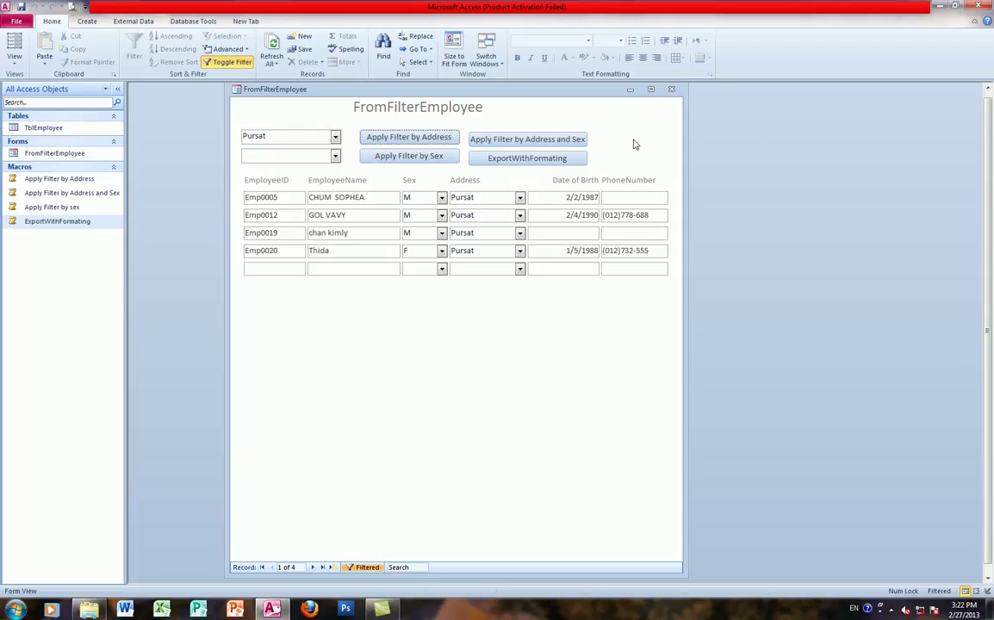
# Switch the form to Design view and create a new macro containing the ShowAllRecords action.
pyautogui.click(14, 62)
pyautogui.click(35, 129)
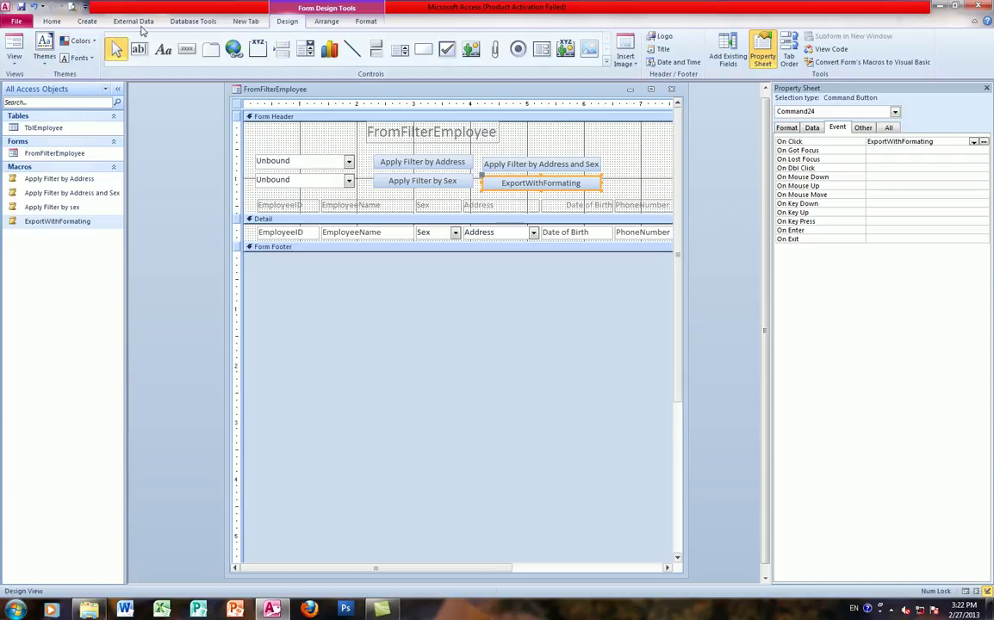
pyautogui.click(87, 21)
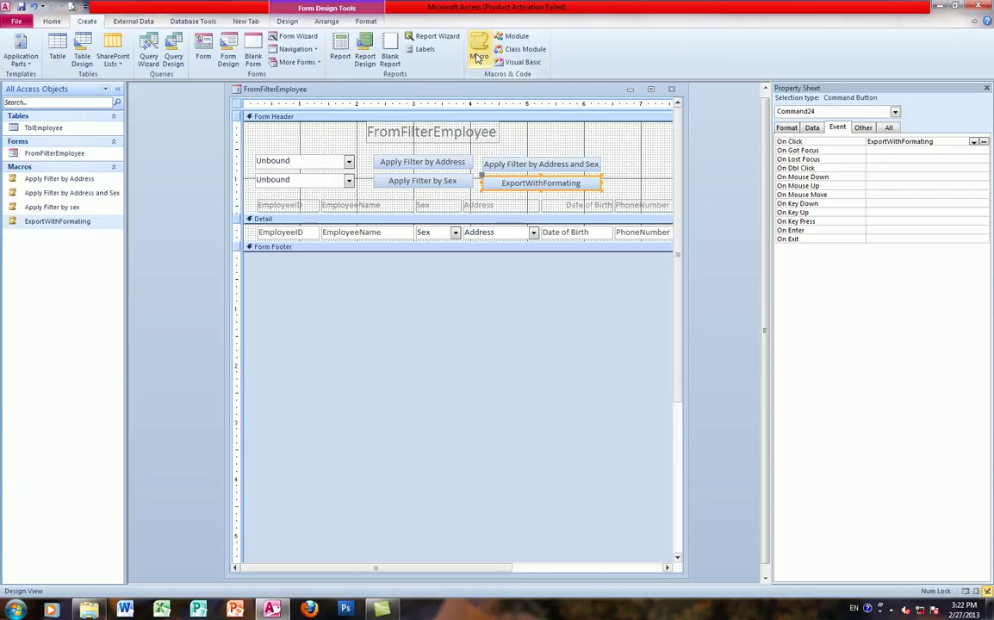
pyautogui.click(433, 43)
pyautogui.click(264, 140)
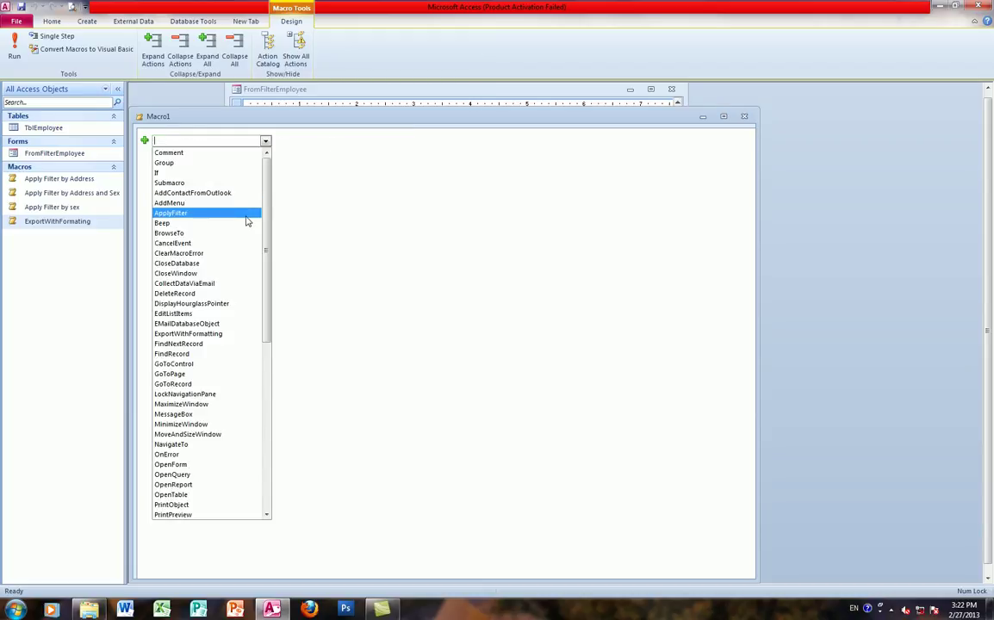
pyautogui.scroll(-11, 240, 266)
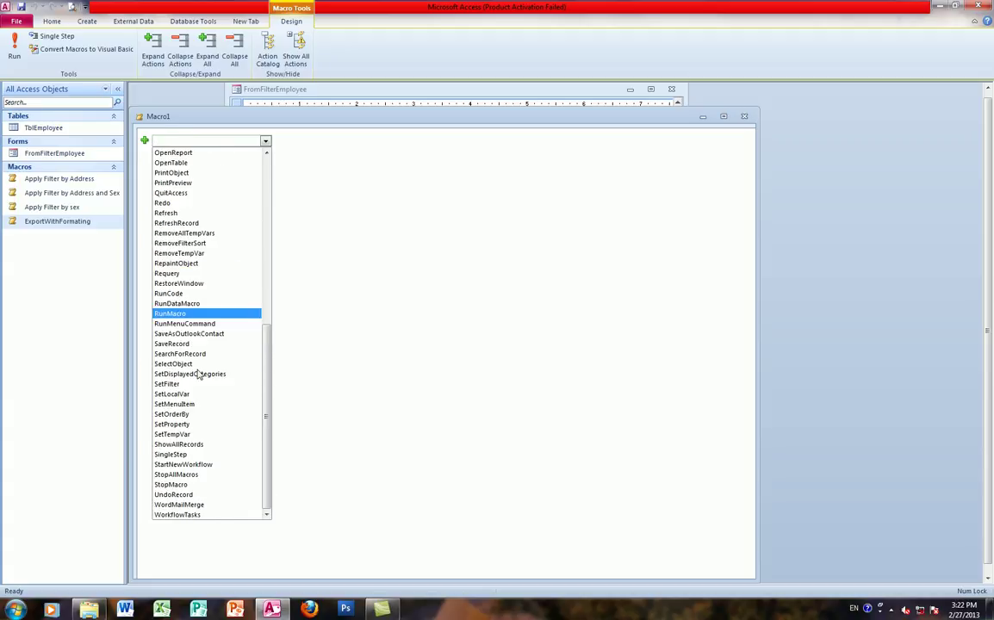
pyautogui.click(177, 444)
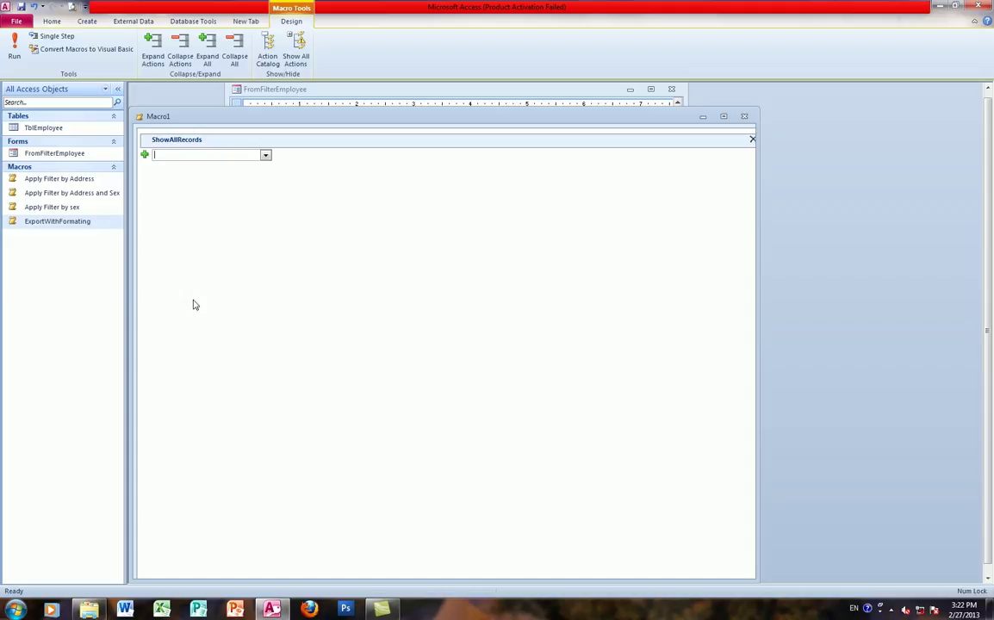
pyautogui.click(266, 155)
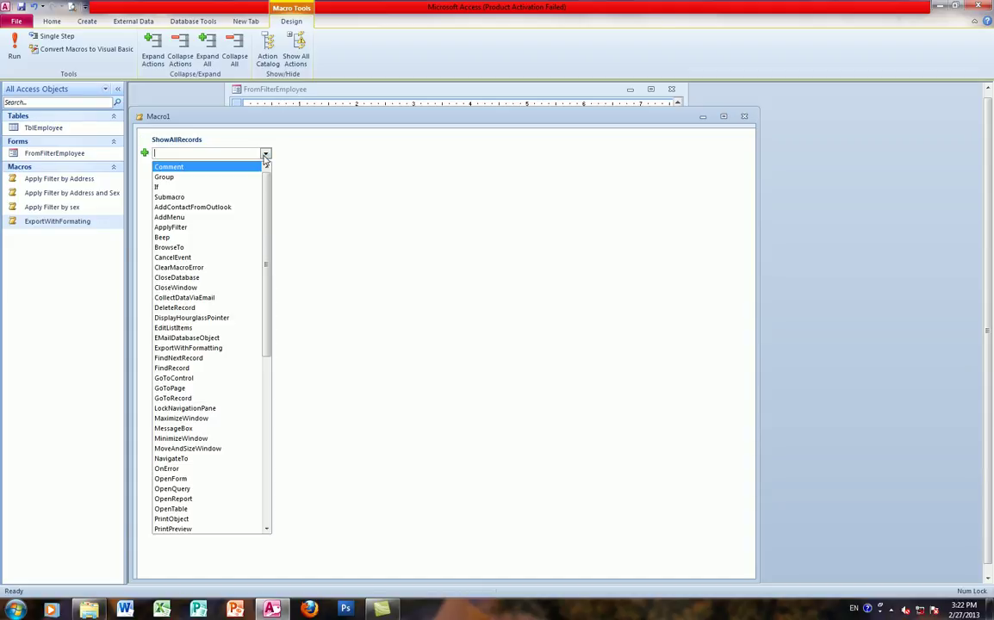
pyautogui.click(290, 149)
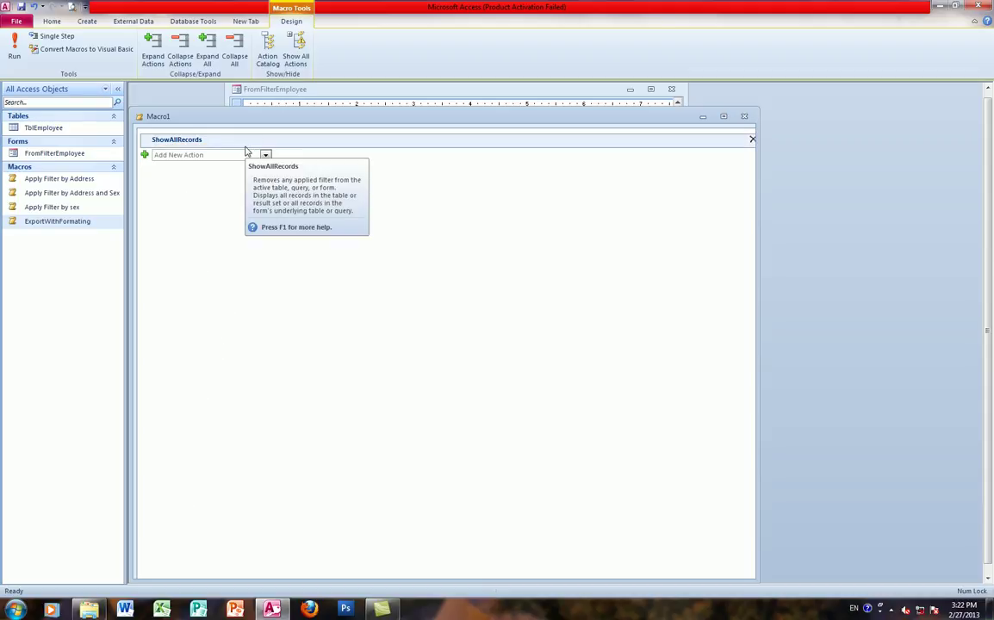
# Save the new macro under the name ShowAllRecord and close it.
pyautogui.click(21, 7)
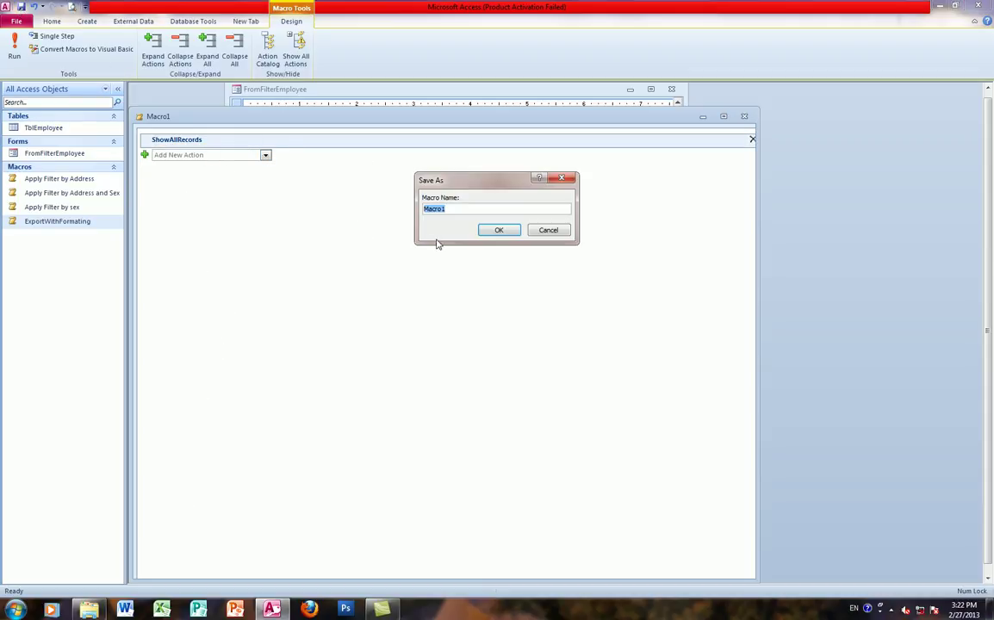
pyautogui.write('S')
pyautogui.click(508, 231)
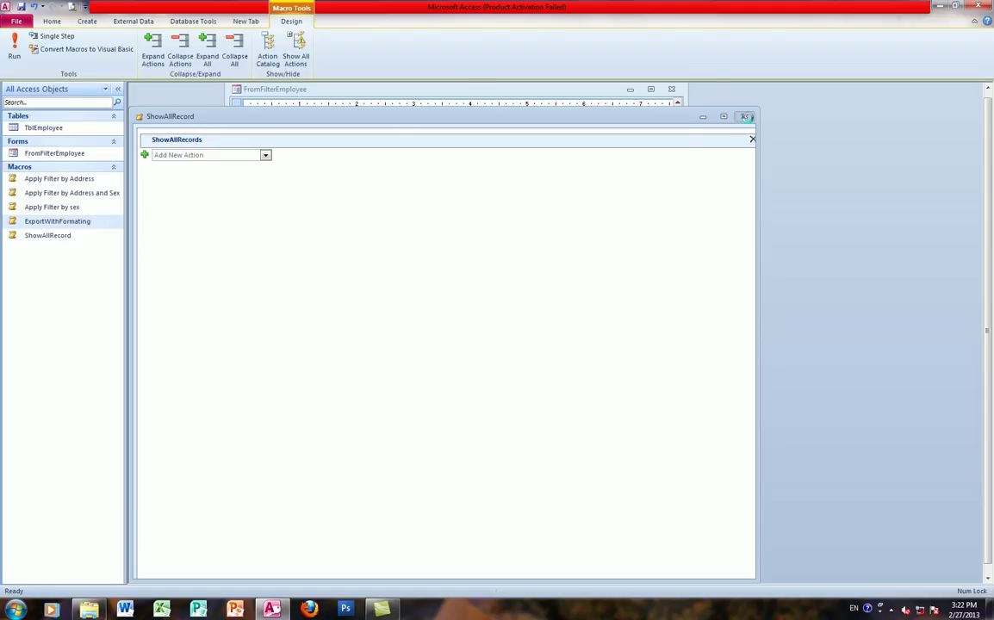
pyautogui.click(744, 117)
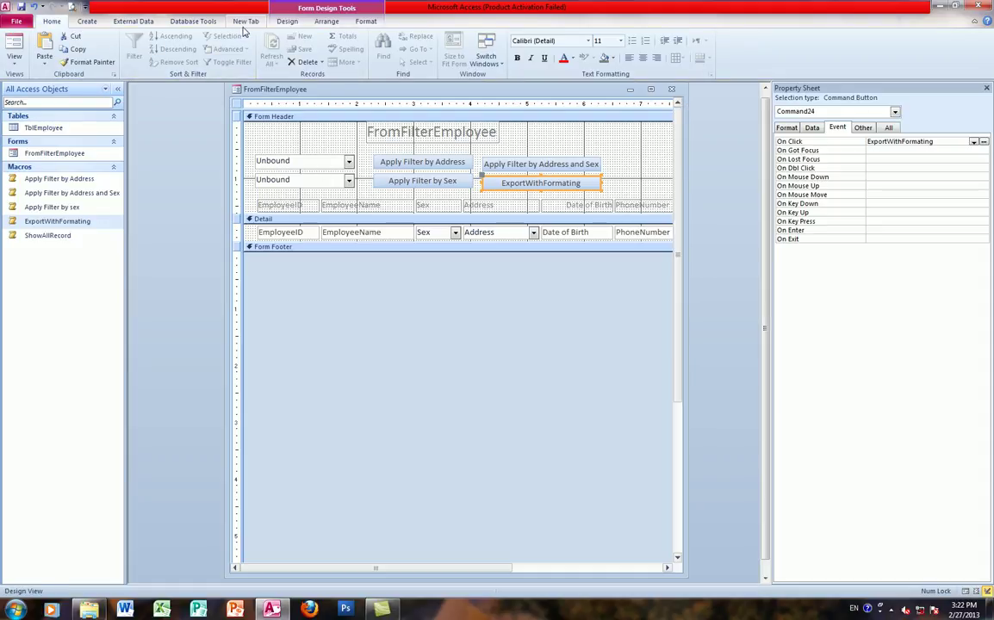
# Add a command button beside Apply Filter by Address and Sex, cancel its wizard, and caption it Show All Record.
pyautogui.click(287, 20)
pyautogui.click(187, 49)
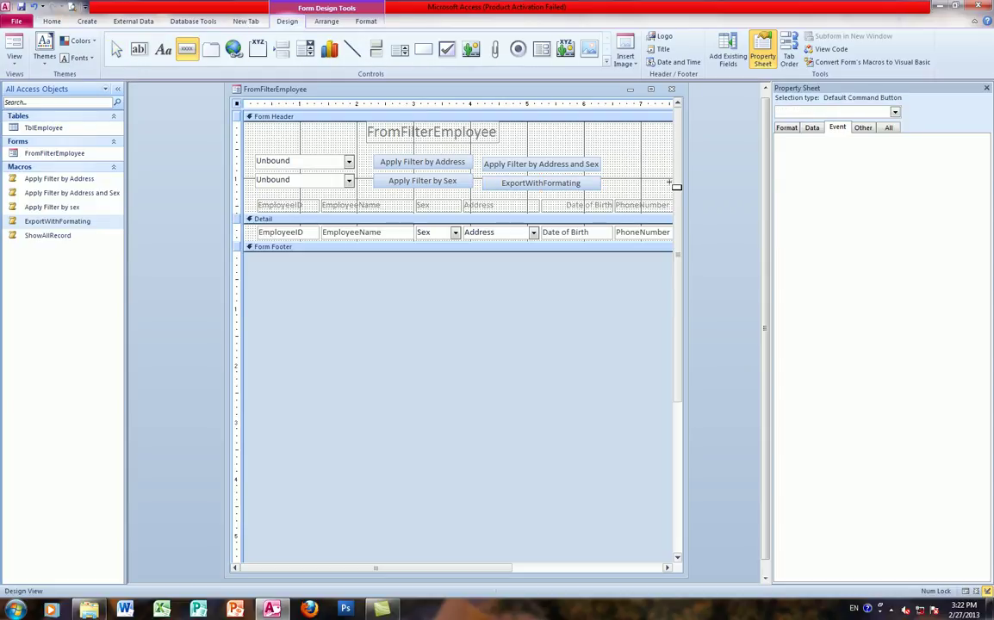
pyautogui.moveTo(603, 158); pyautogui.dragTo(670, 176)
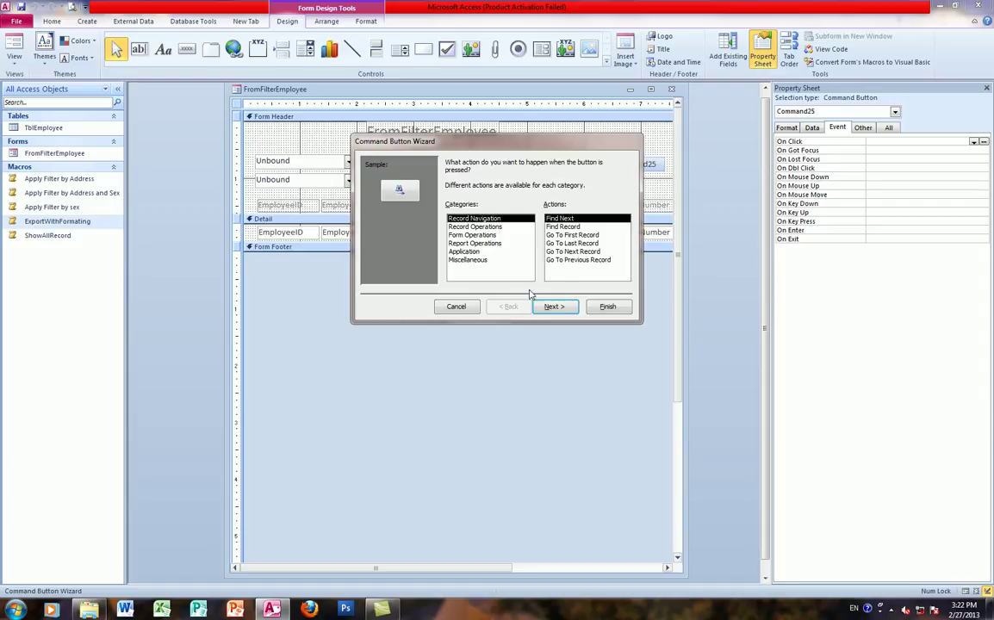
pyautogui.click(453, 307)
pyautogui.doubleClick(655, 164)
pyautogui.write('Show All re')
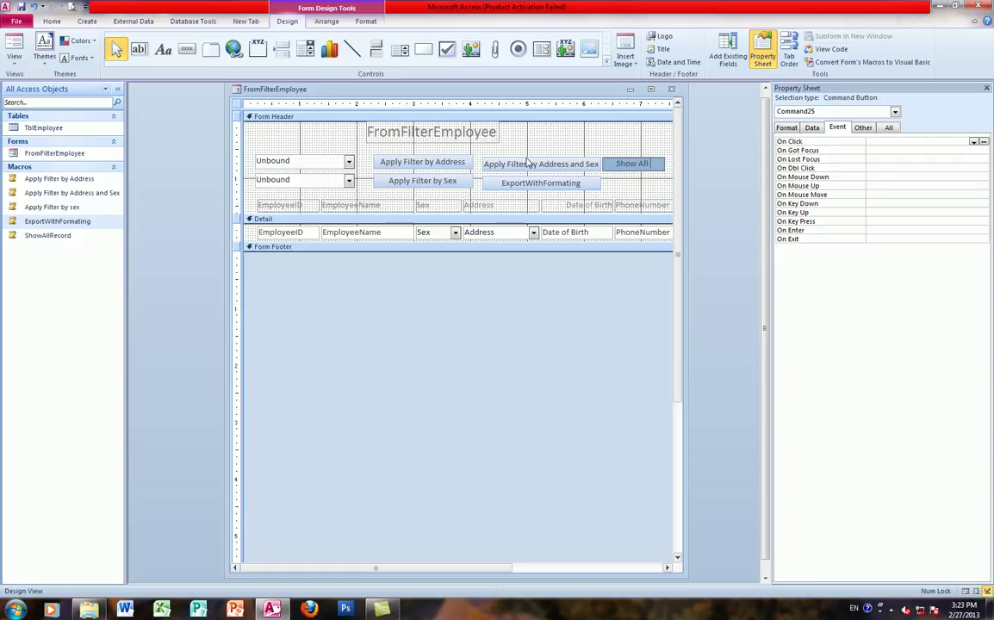
pyautogui.press('BackSpace')
pyautogui.press('BackSpace')
pyautogui.write('Record')
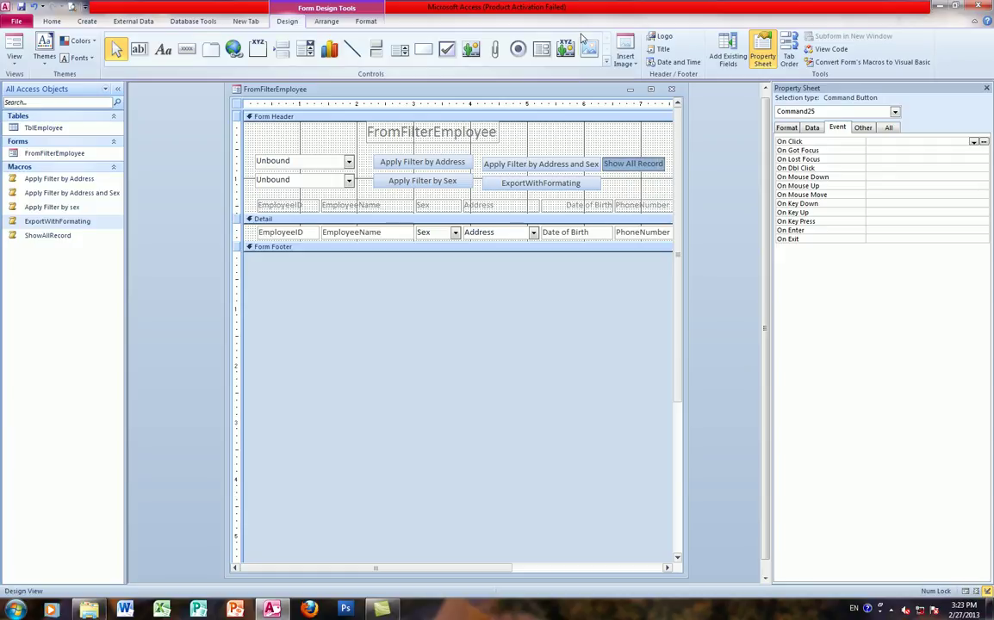
pyautogui.click(568, 142)
# Assign the ShowAllRecord macro to the Show All Record button's On Click event and save the form.
pyautogui.click(621, 164)
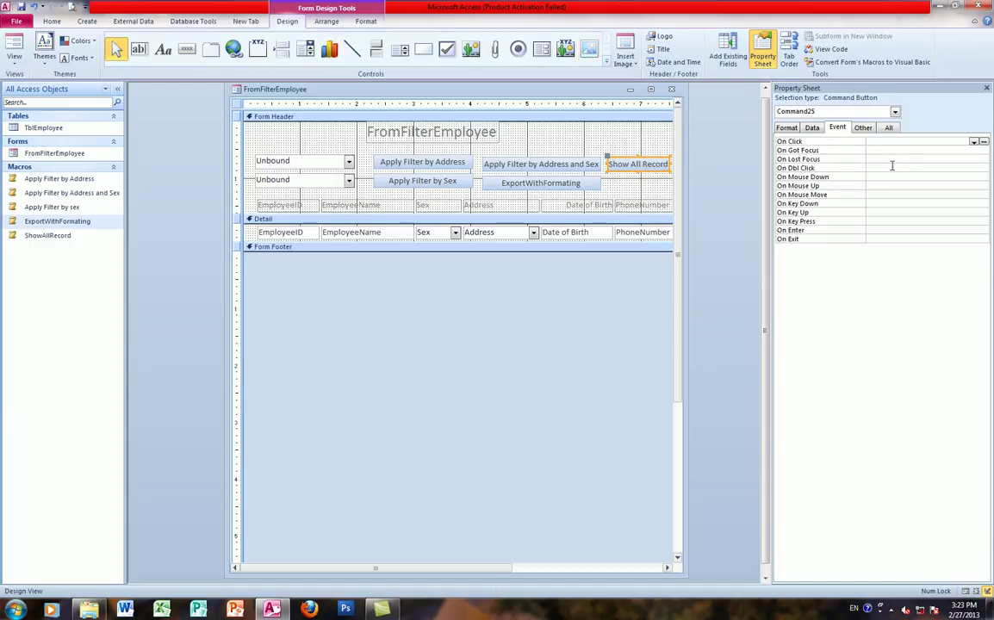
pyautogui.click(973, 141)
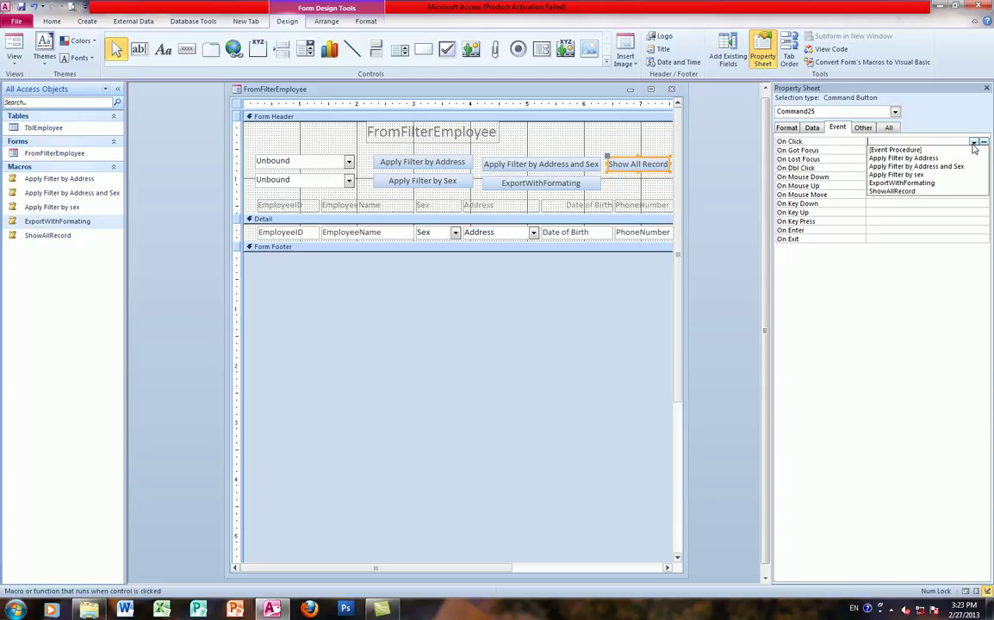
pyautogui.click(933, 191)
pyautogui.click(20, 7)
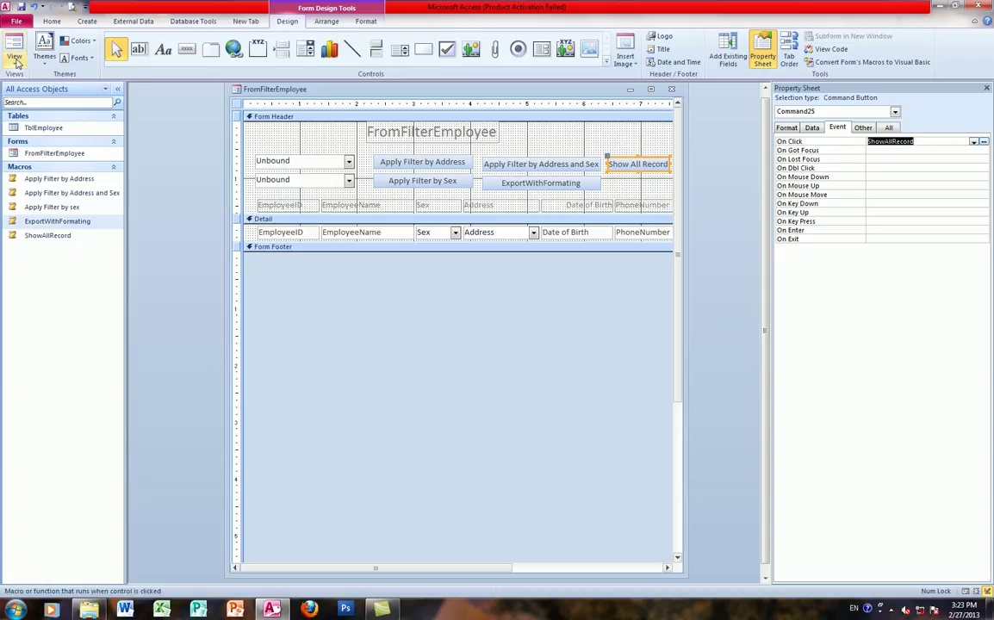
# Switch the form to Form view and test the Show All Record button on the Pursat-filtered records.
pyautogui.click(13, 47)
pyautogui.click(621, 139)
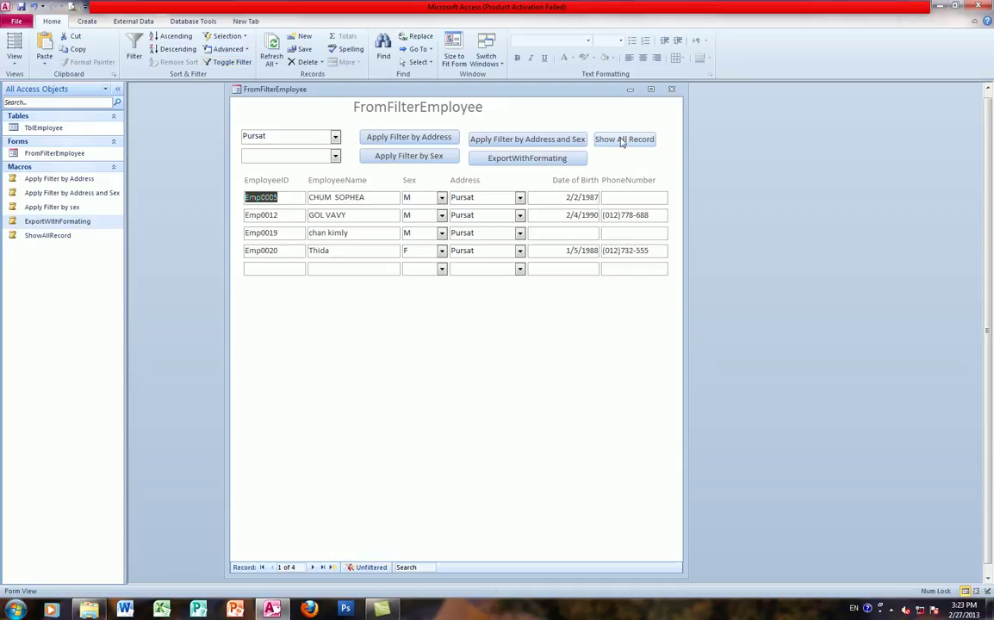
pyautogui.click(621, 140)
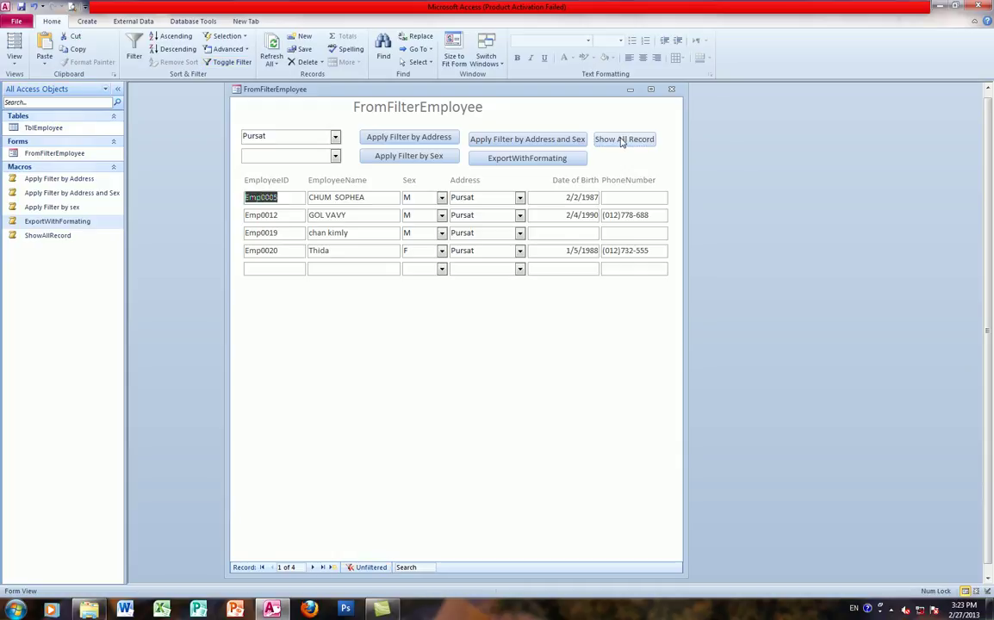
pyautogui.click(622, 140)
pyautogui.click(620, 140)
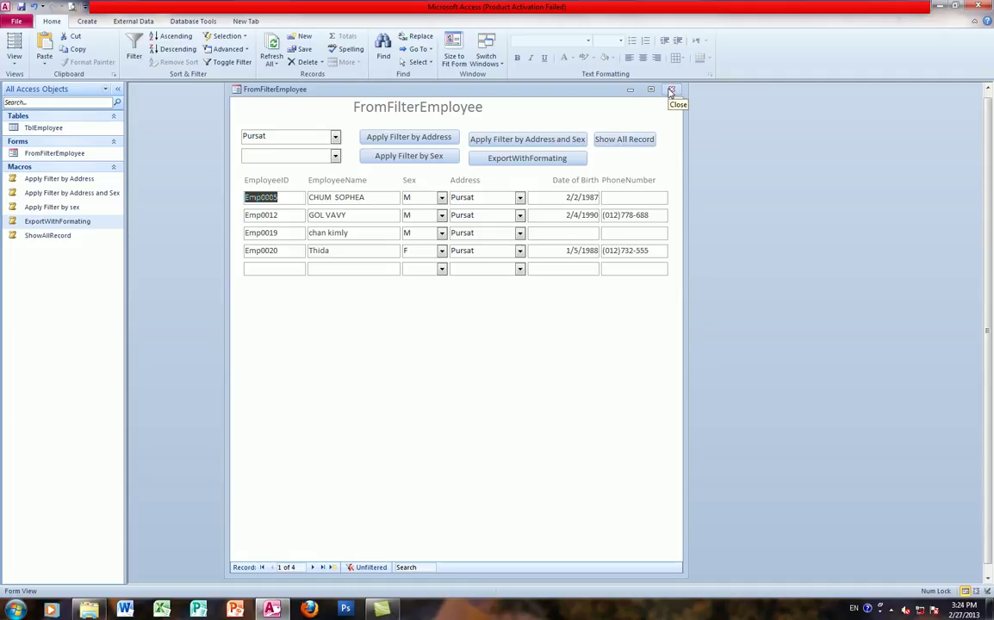
pyautogui.click(628, 182)
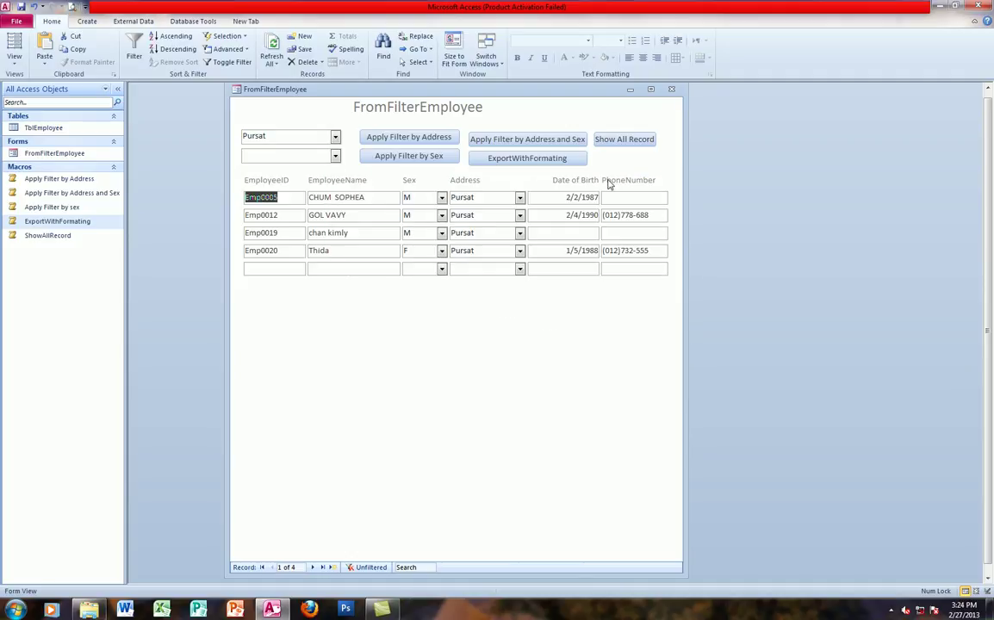
pyautogui.click(544, 160)
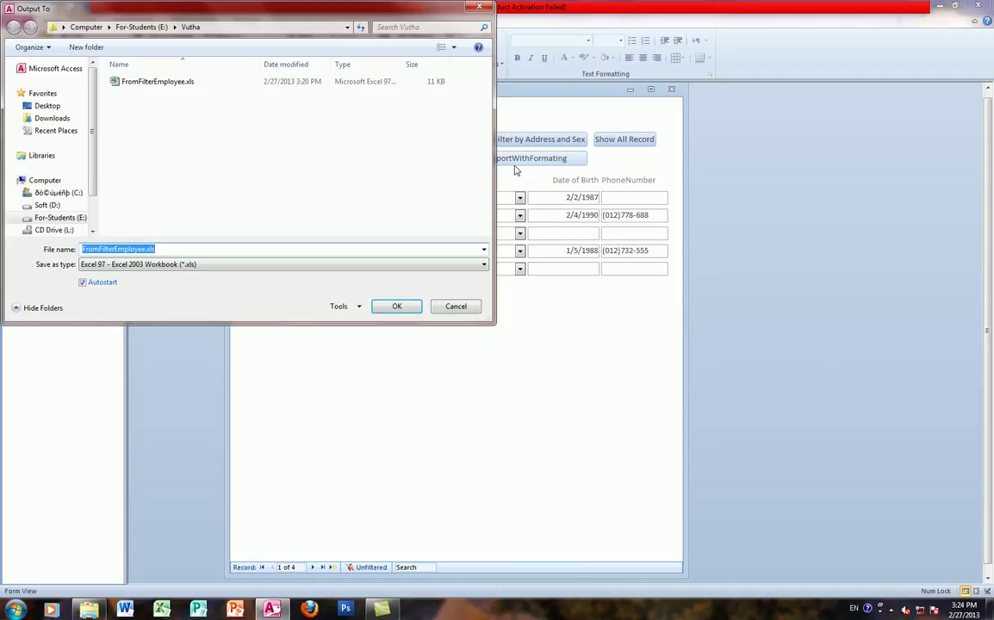
pyautogui.press('Return')
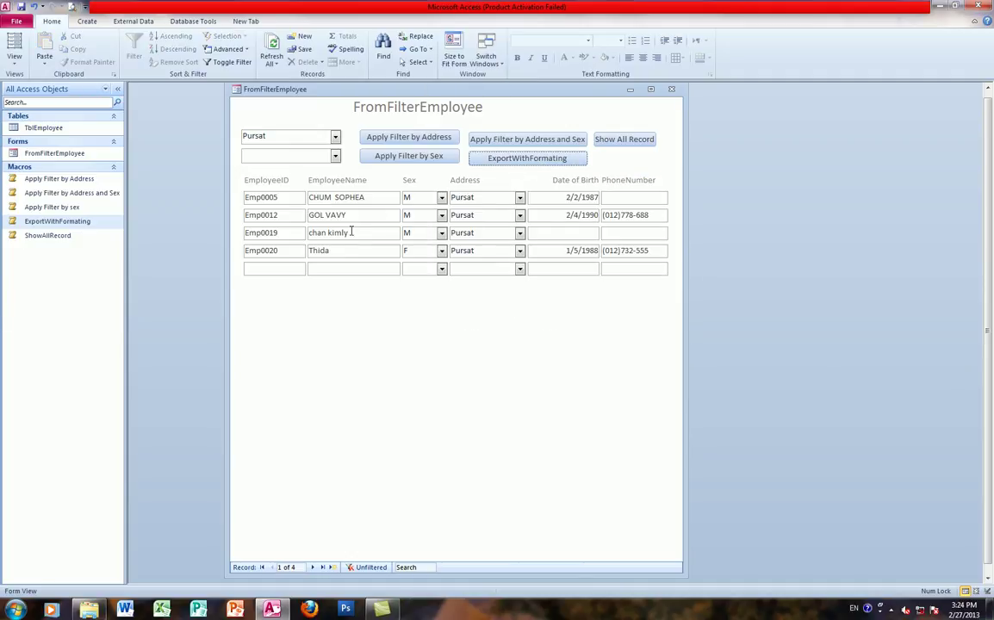
# Open the ShowAllRecord macro in Design view to check its actions, and close it without changes.
pyautogui.rightClick(43, 236)
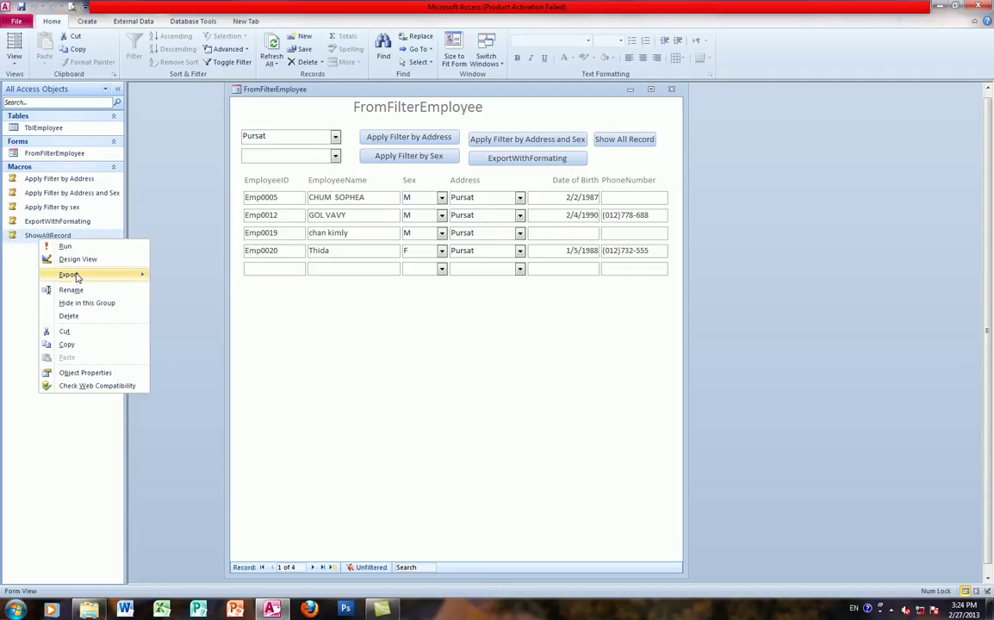
pyautogui.click(78, 258)
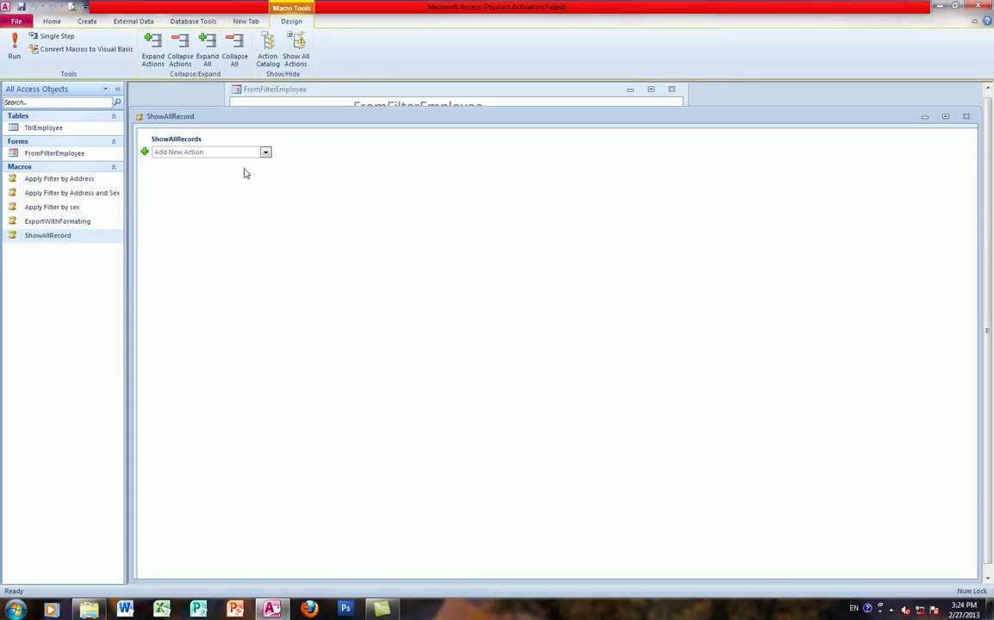
pyautogui.click(265, 153)
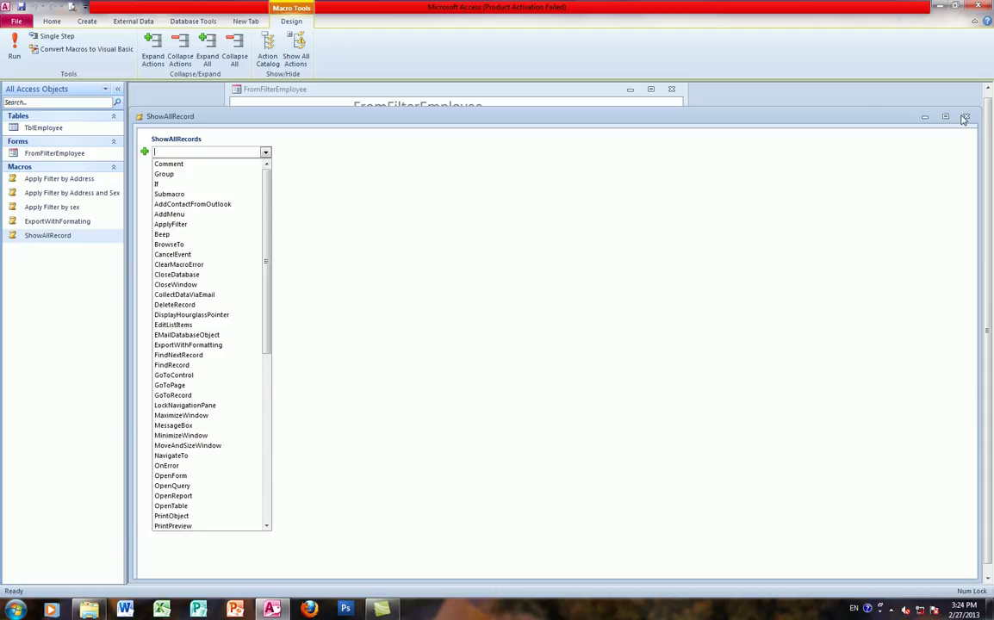
pyautogui.press('Escape')
pyautogui.hotkey('ctrl', 'w')
pyautogui.click(87, 20)
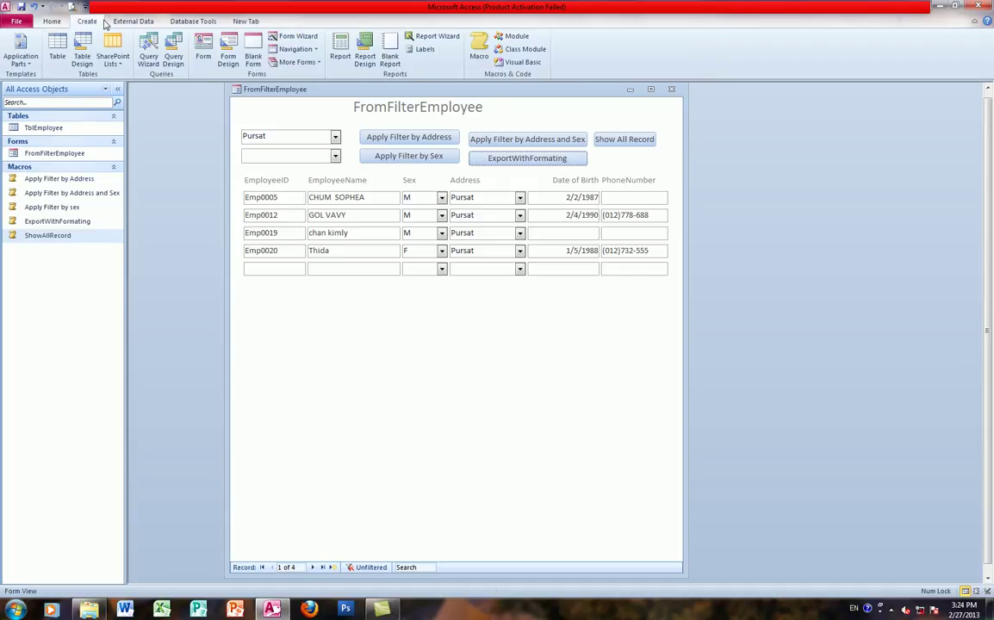
pyautogui.click(479, 51)
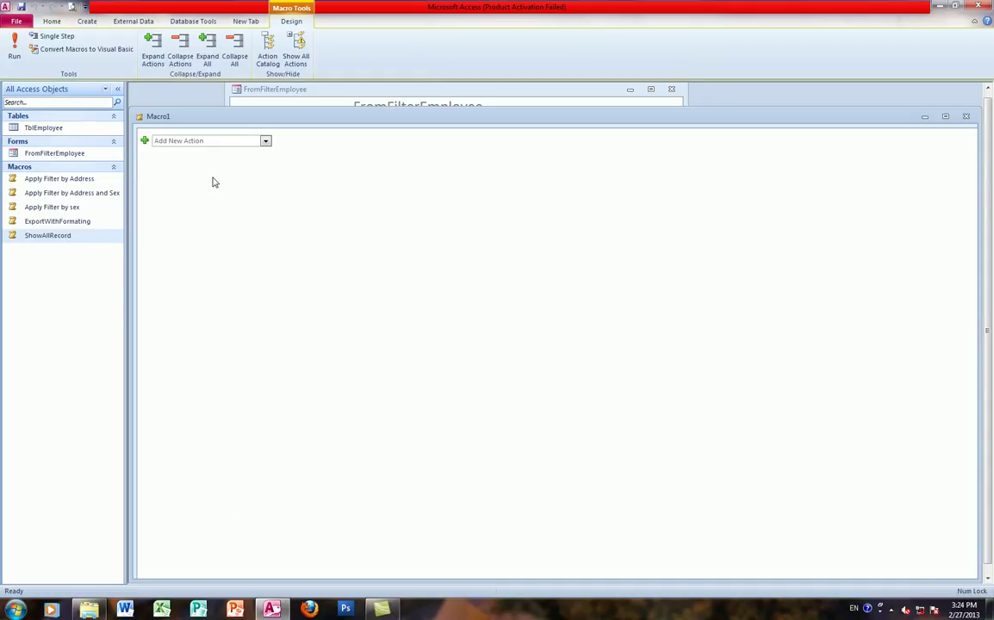
pyautogui.click(266, 141)
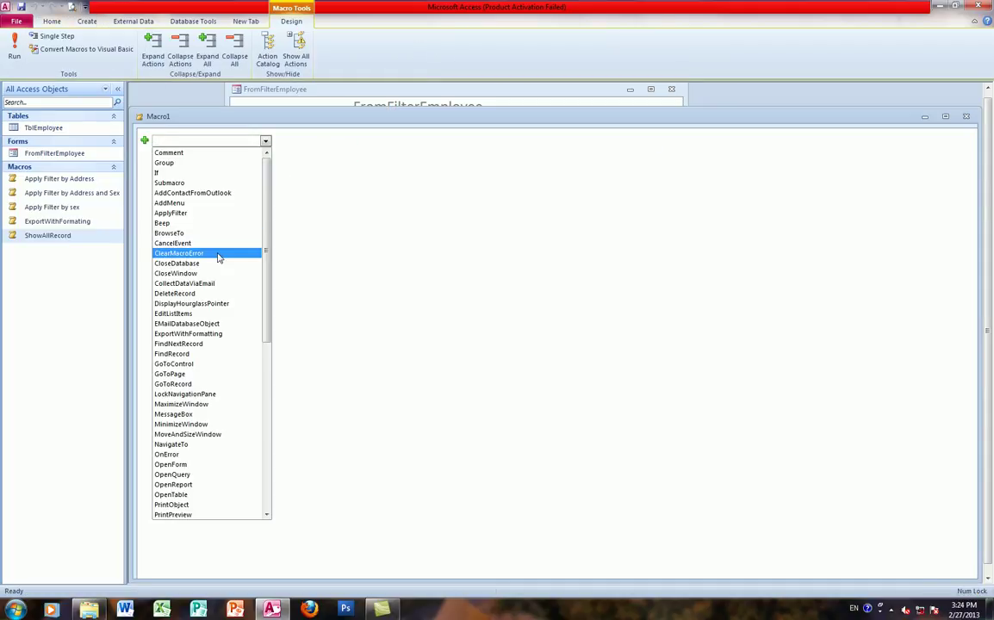
pyautogui.scroll(-9, 216, 276)
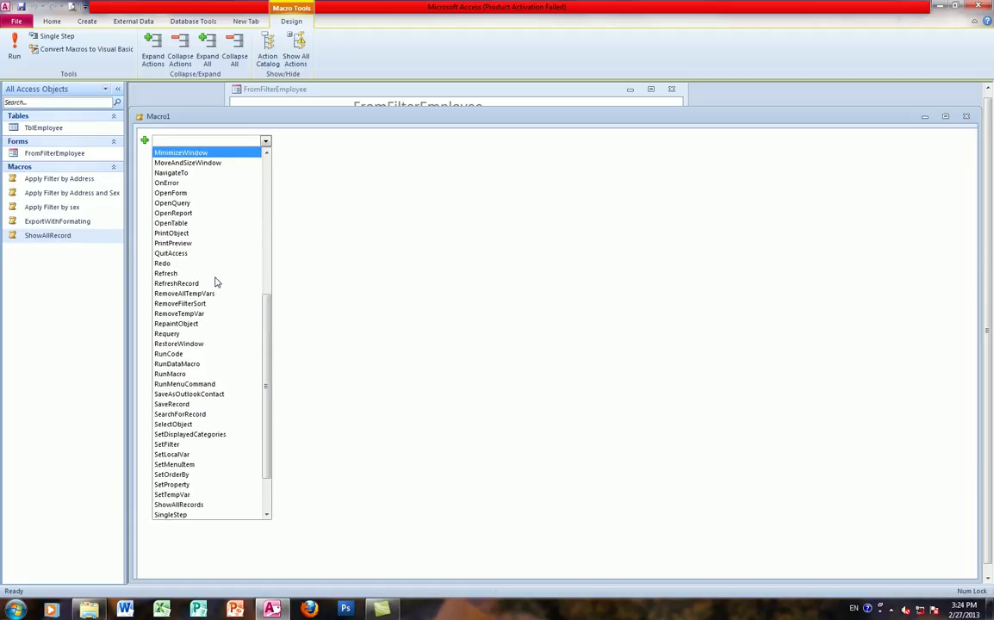
pyautogui.scroll(-2, 217, 282)
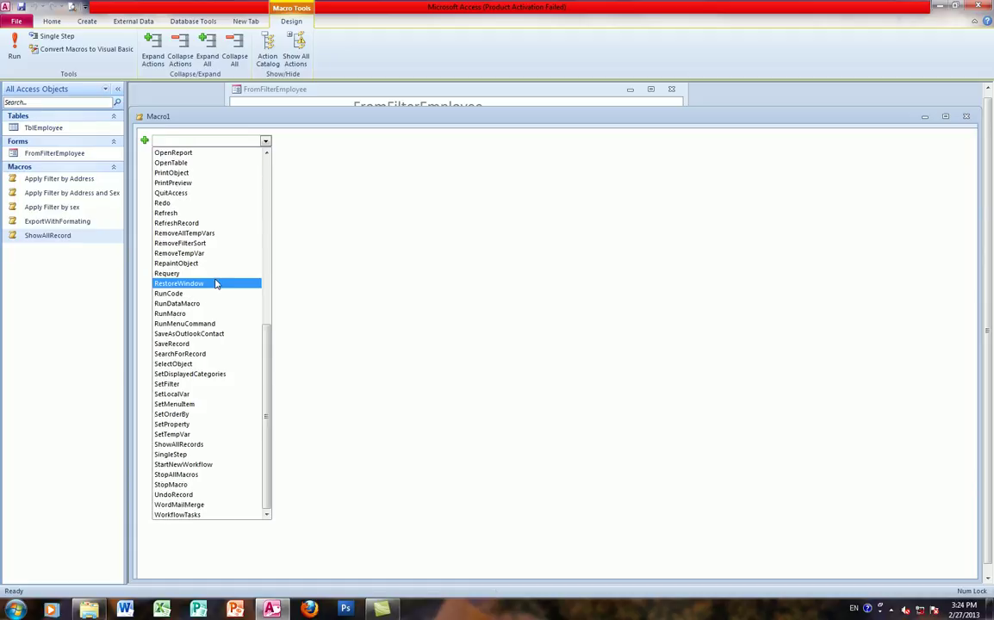
pyautogui.click(176, 444)
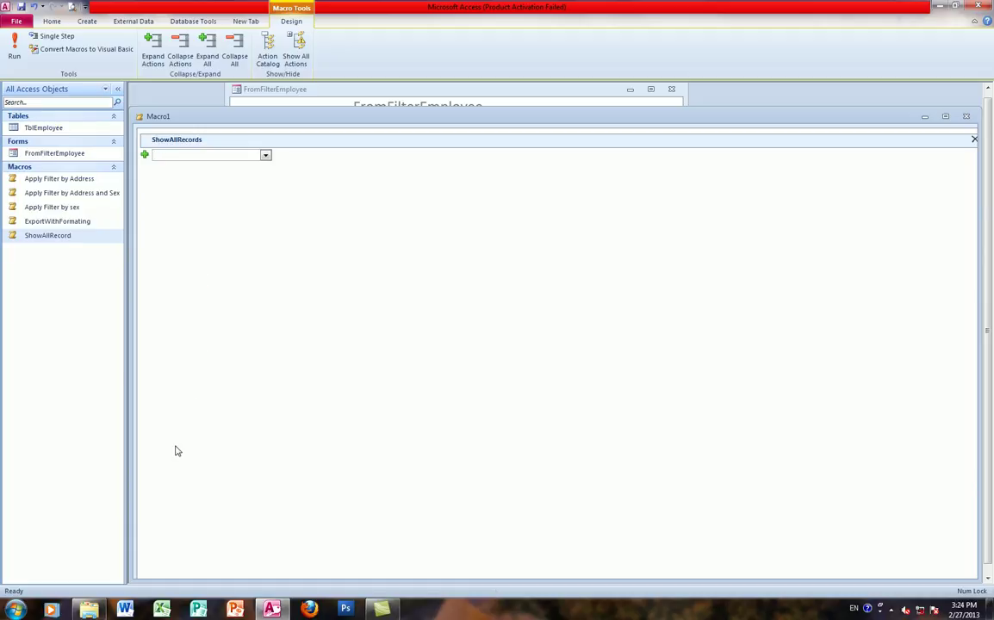
pyautogui.click(266, 154)
pyautogui.click(332, 166)
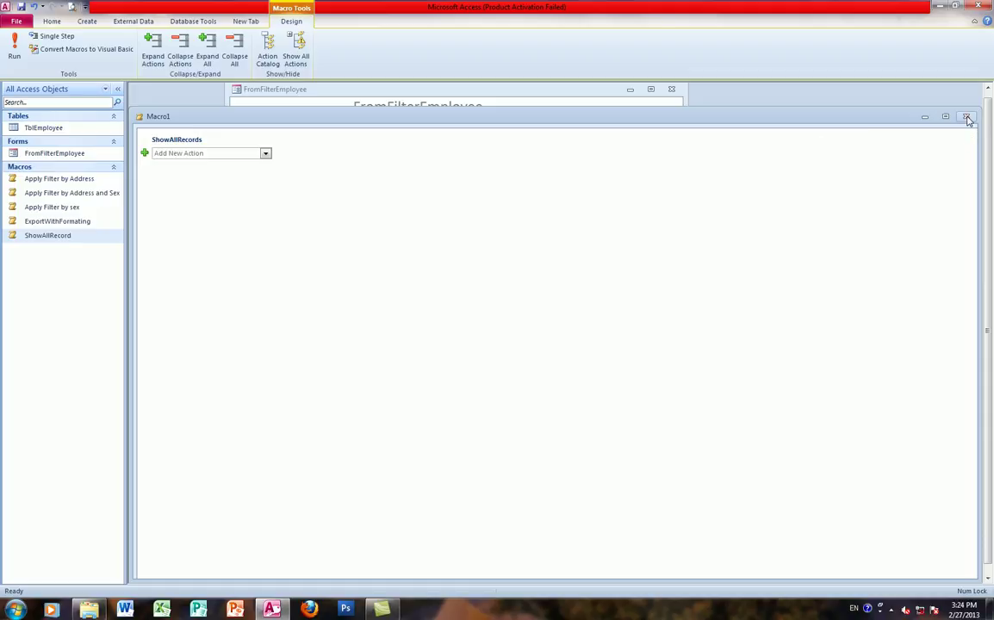
pyautogui.click(967, 118)
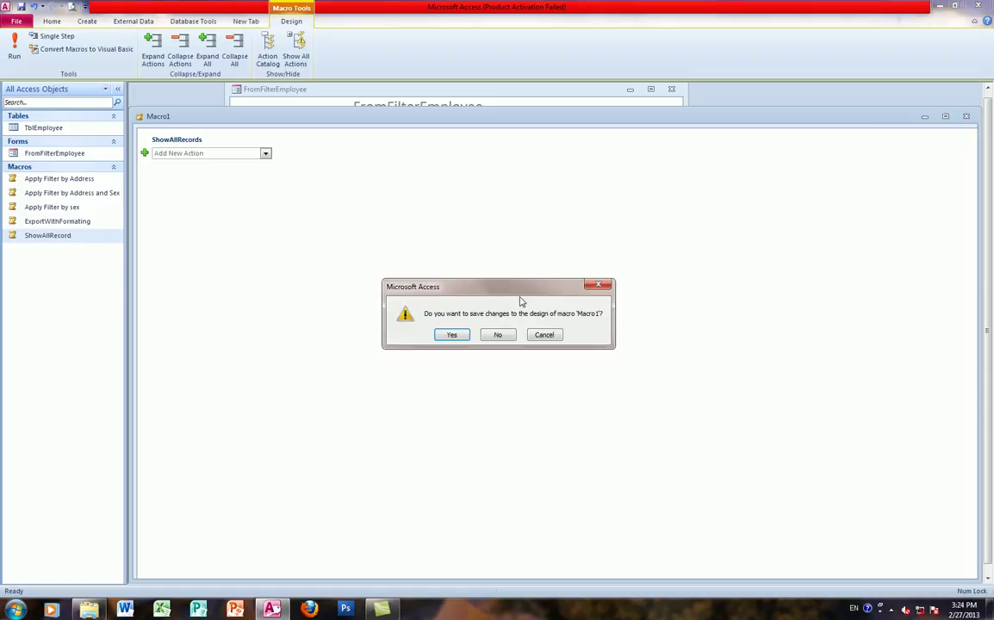
pyautogui.click(497, 336)
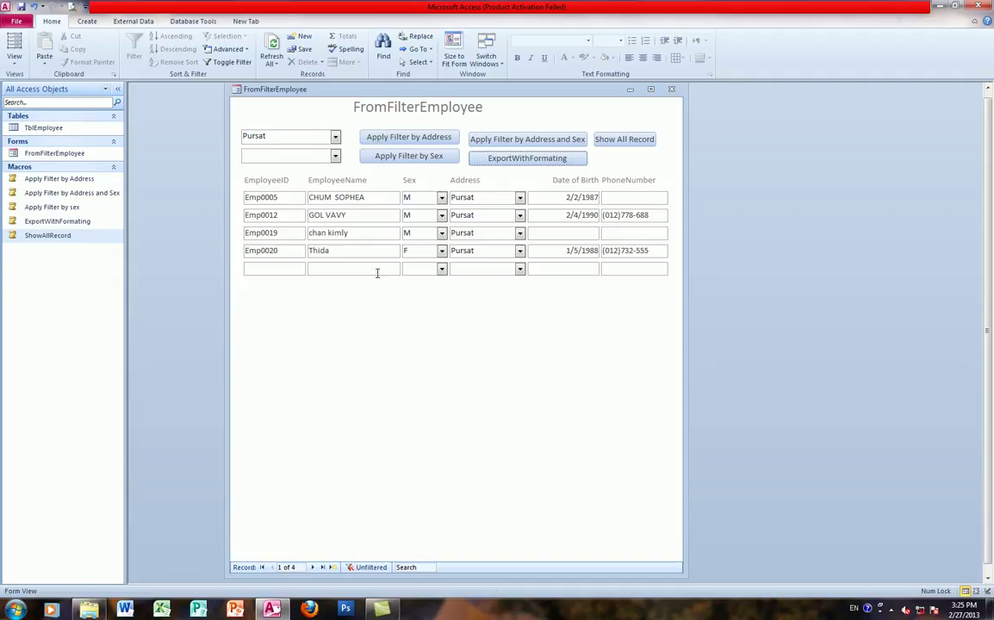
# Close the FromFilterEmployee form and delete the ShowAllRecord macro.
pyautogui.click(672, 88)
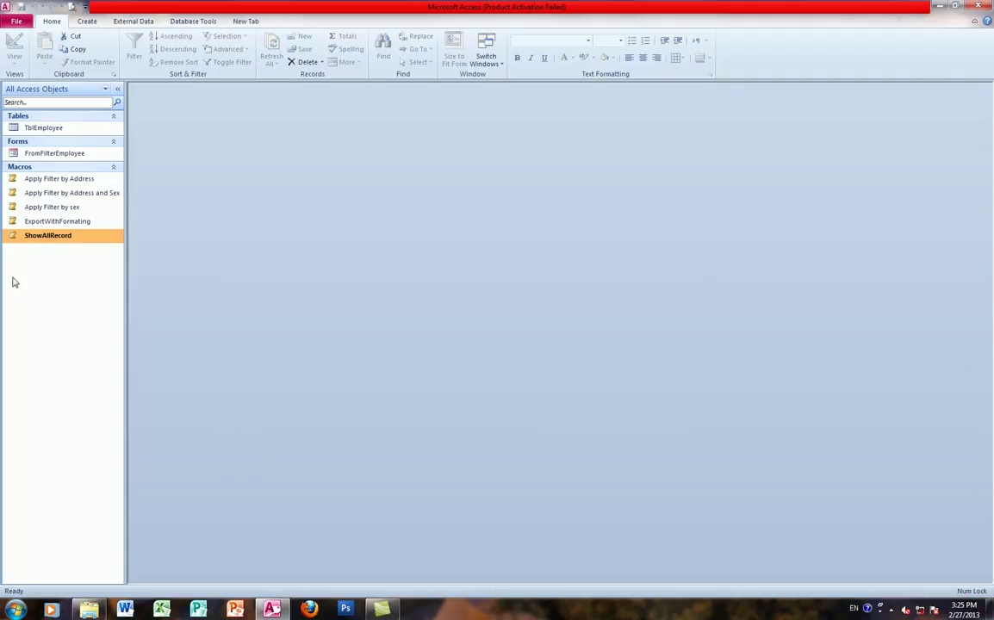
pyautogui.rightClick(36, 237)
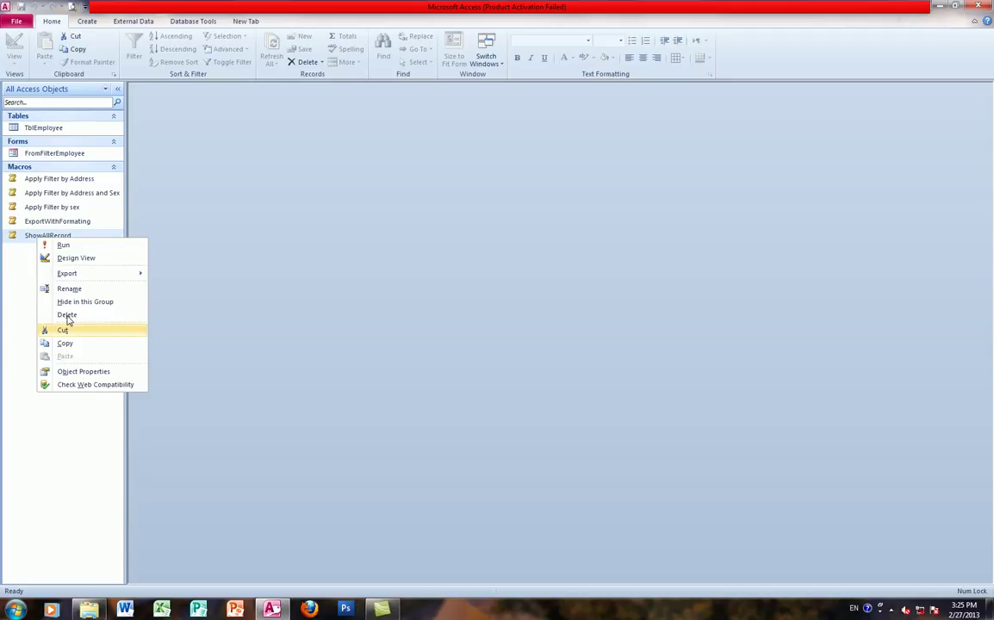
pyautogui.click(66, 315)
pyautogui.click(452, 336)
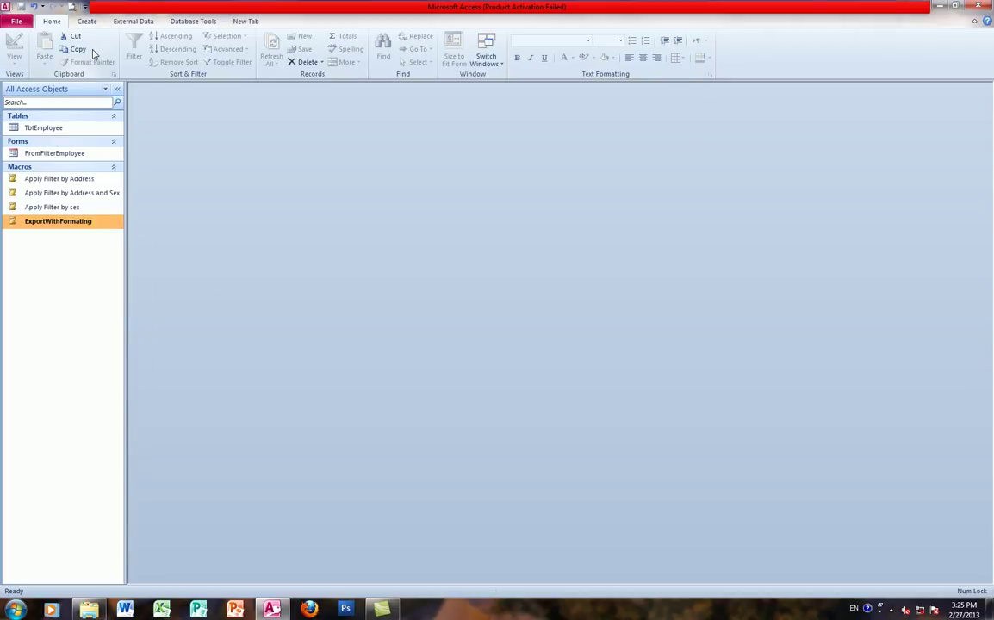
# Create a new macro containing the ShowAllRecords action and save it under the name Macro1.
pyautogui.click(87, 20)
pyautogui.click(479, 57)
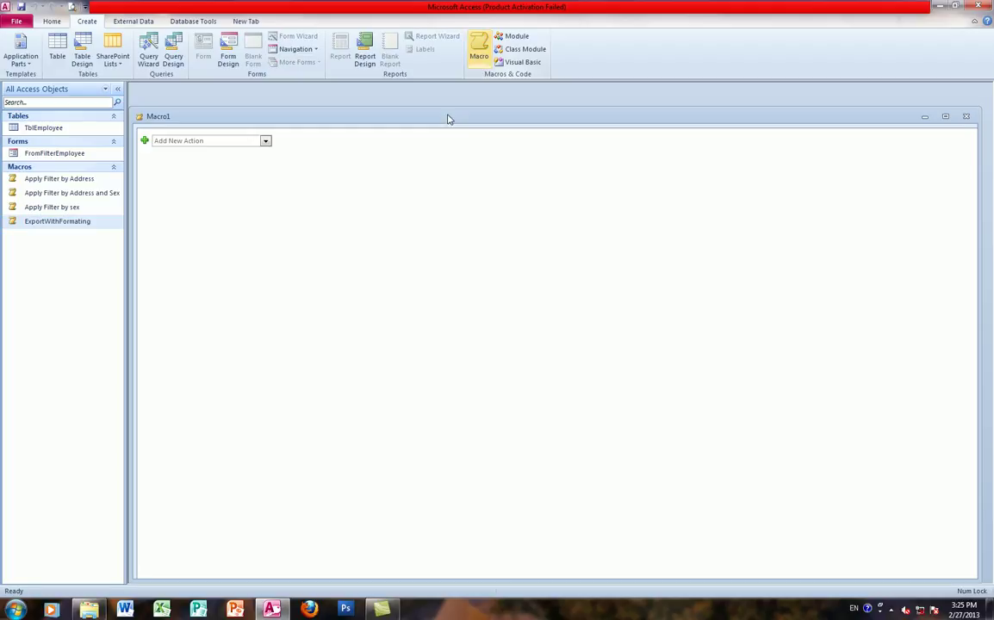
pyautogui.click(264, 141)
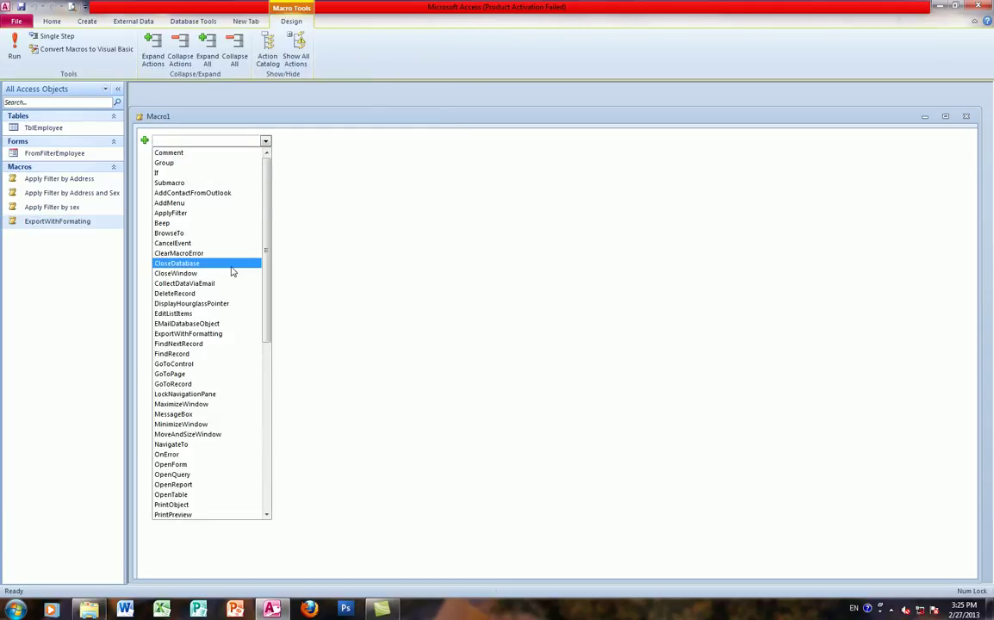
pyautogui.scroll(-9, 222, 304)
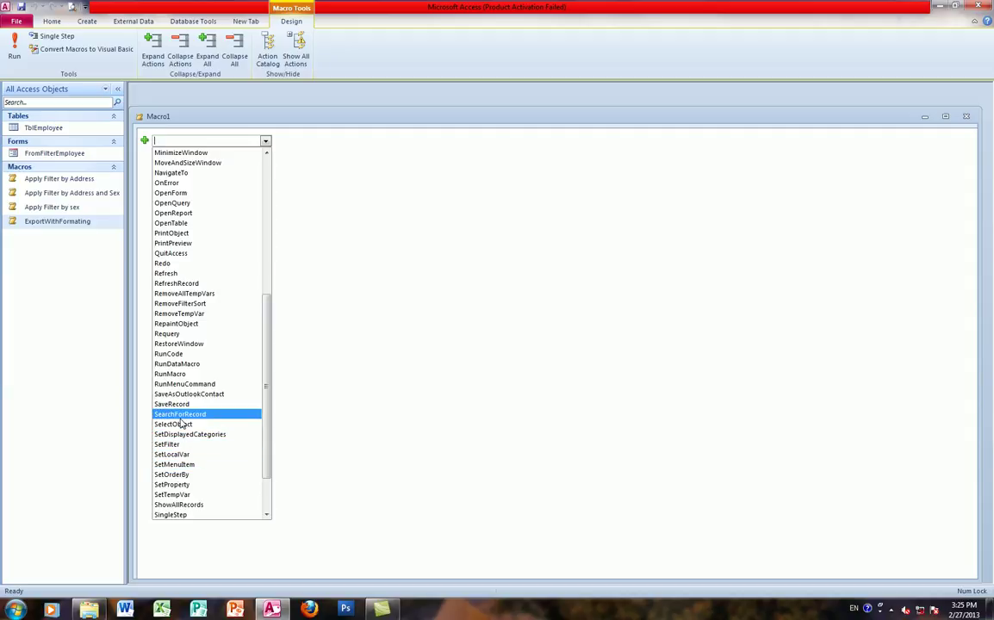
pyautogui.scroll(-2, 182, 422)
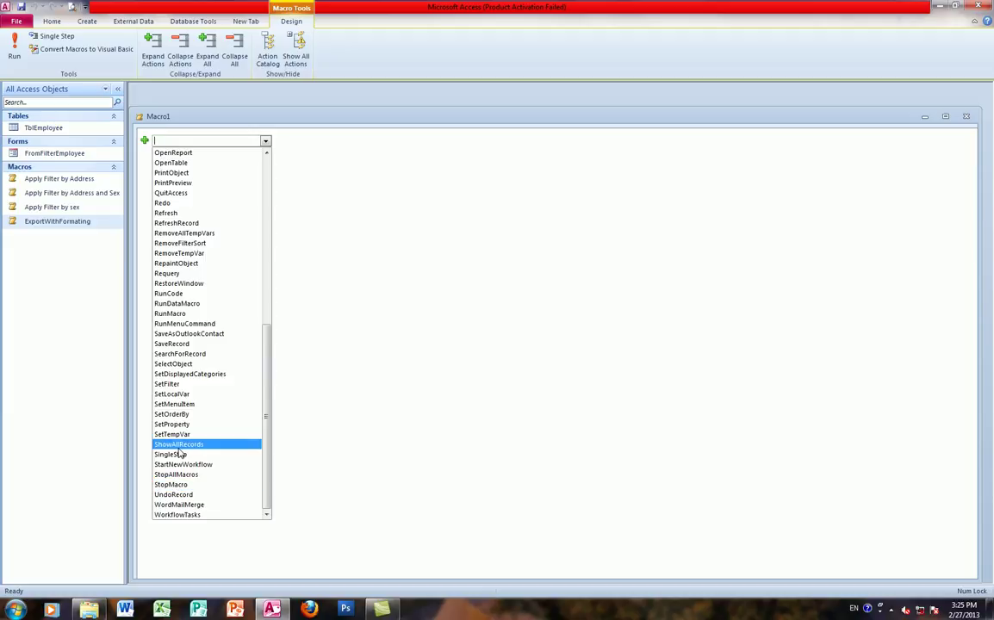
pyautogui.click(179, 446)
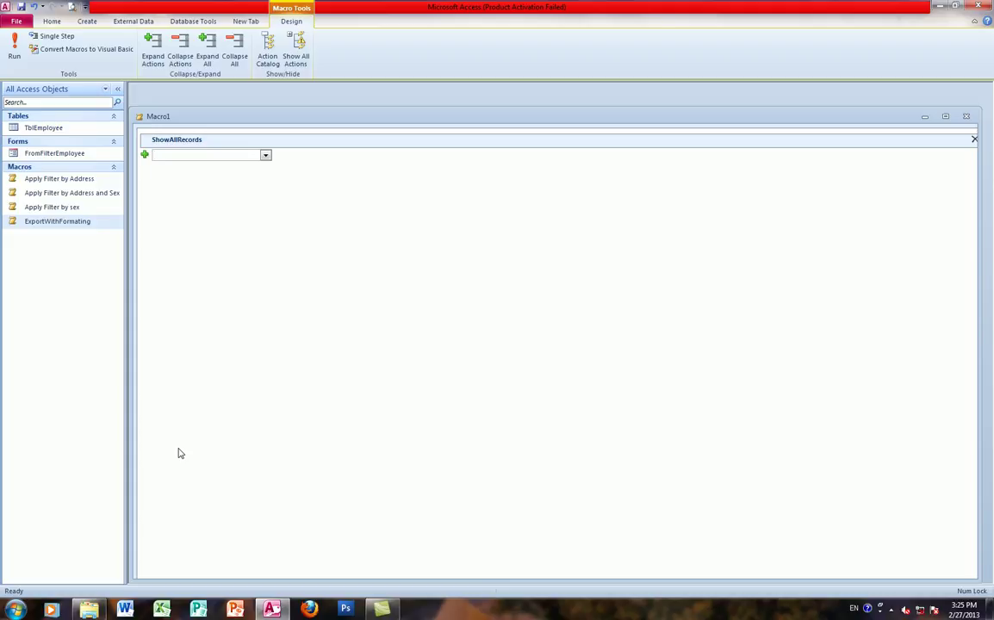
pyautogui.click(21, 6)
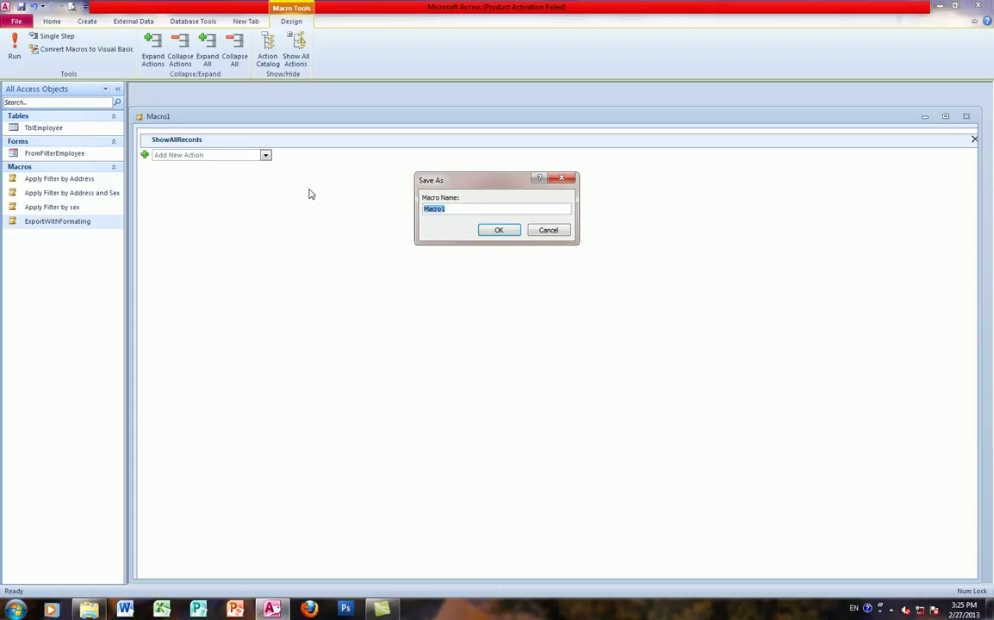
pyautogui.click(492, 229)
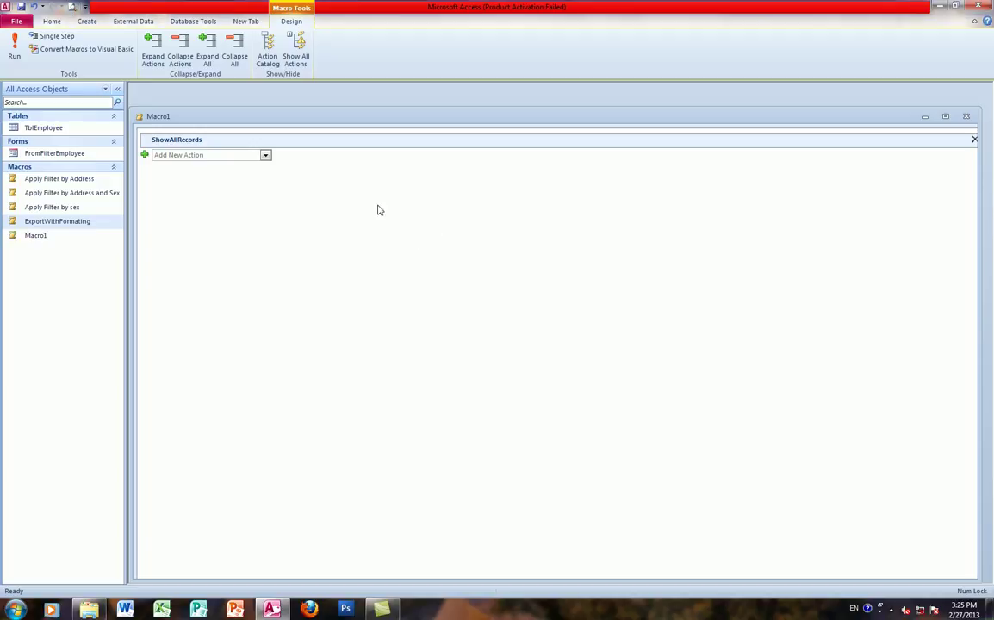
# Dismiss the Windows colour scheme prompt and close the Macro1 macro.
pyautogui.click(265, 155)
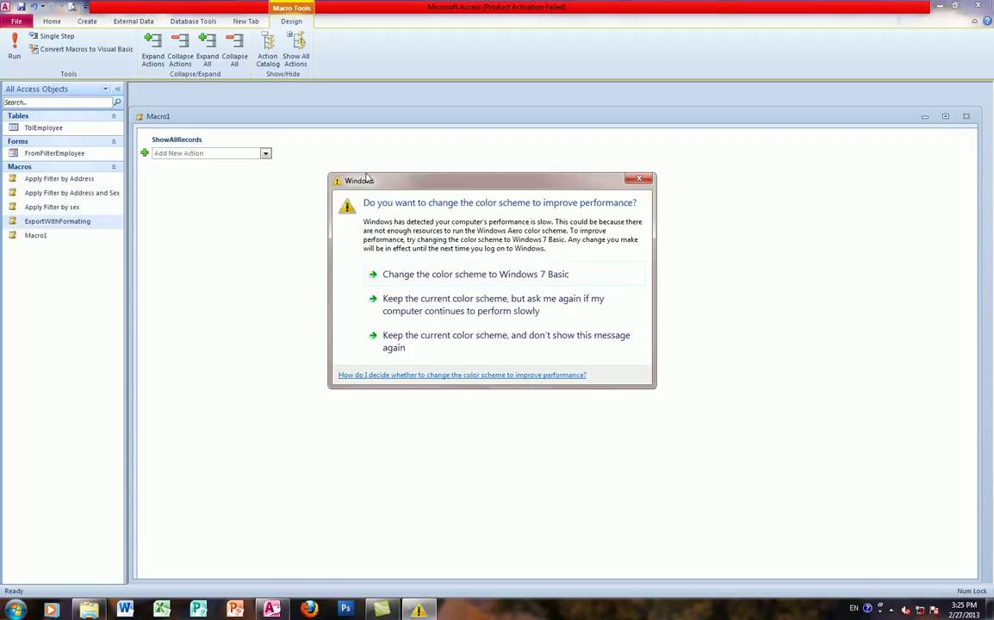
pyautogui.click(639, 182)
pyautogui.click(966, 117)
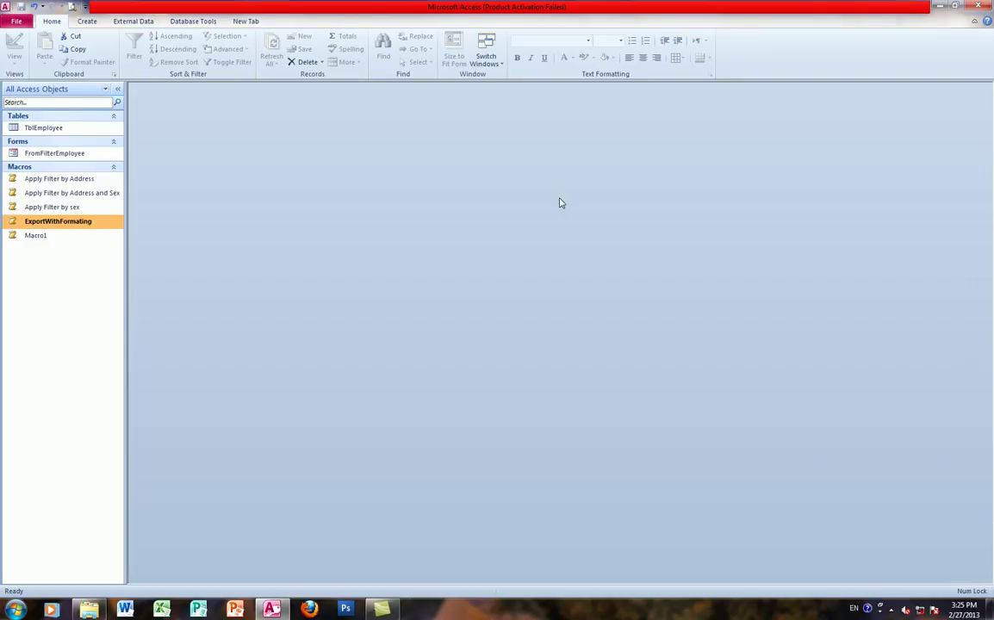
# Open the FromFilterEmployee form, move its window clear of the right-hand area, and look through its records.
pyautogui.doubleClick(43, 154)
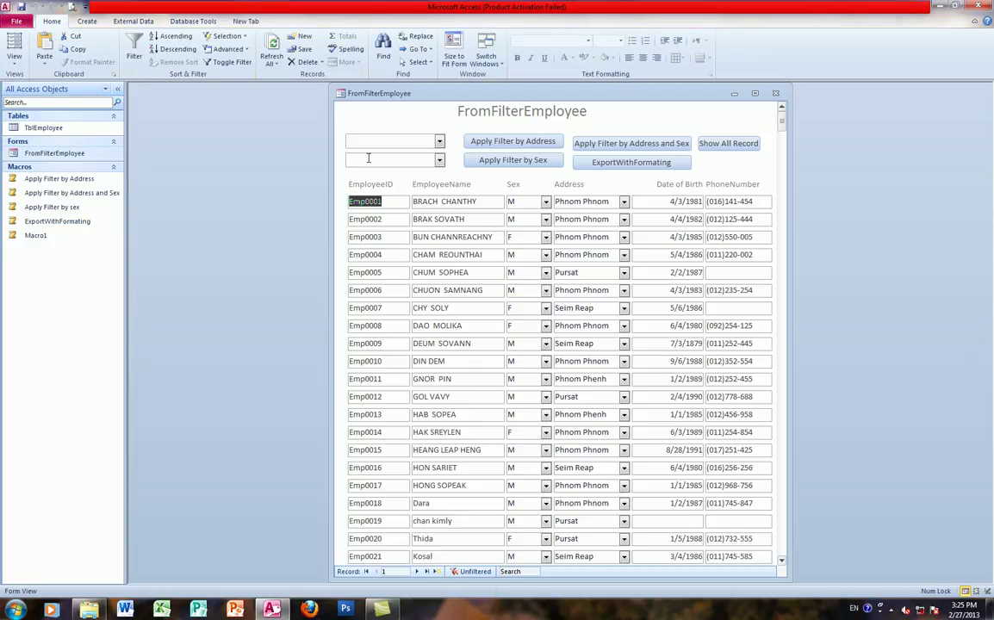
pyautogui.moveTo(422, 93); pyautogui.dragTo(331, 92)
pyautogui.scroll(-2, 532, 291)
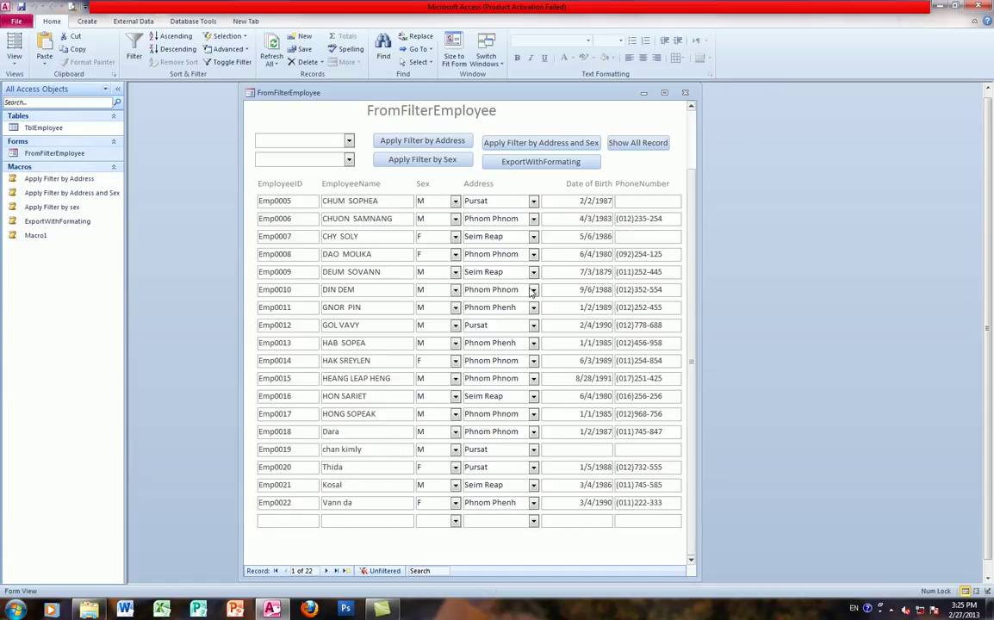
pyautogui.scroll(2, 531, 291)
# Switch the form to Design view and assign Macro1 to the Show All Record button's On Click event.
pyautogui.click(14, 56)
pyautogui.click(37, 125)
pyautogui.click(676, 171)
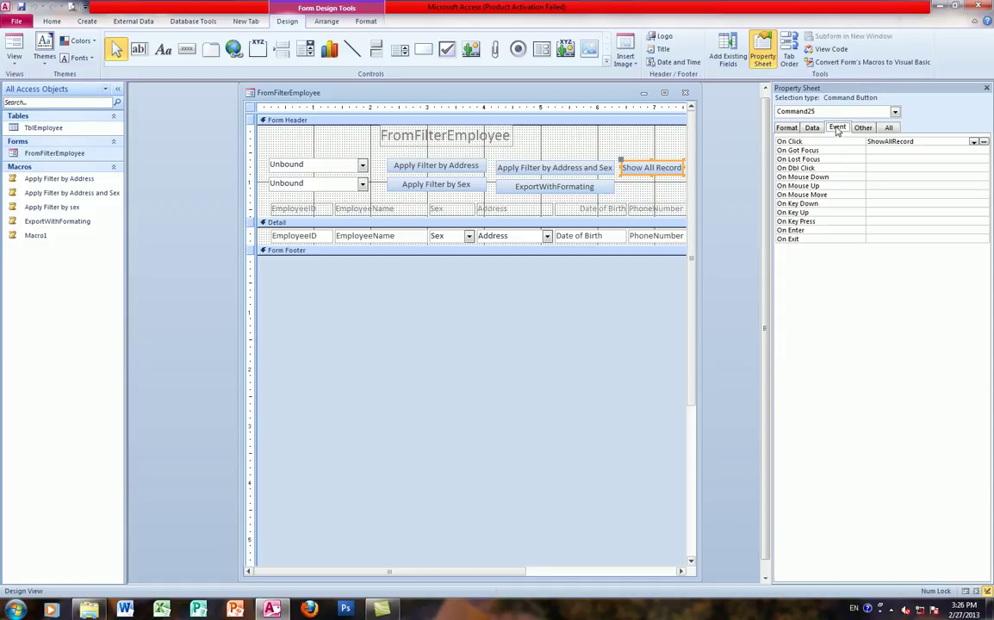
pyautogui.click(973, 142)
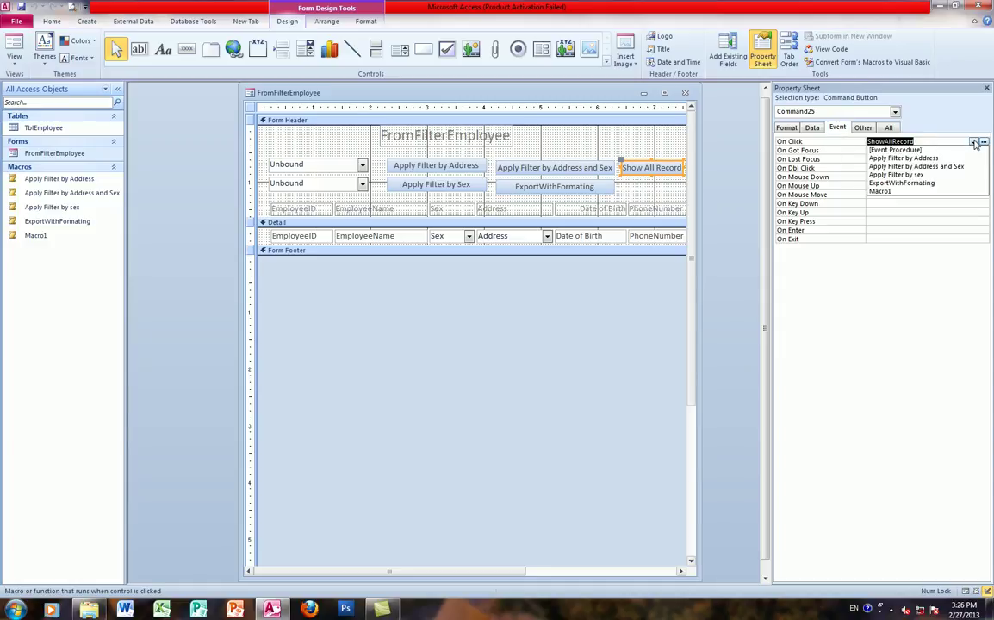
pyautogui.click(881, 190)
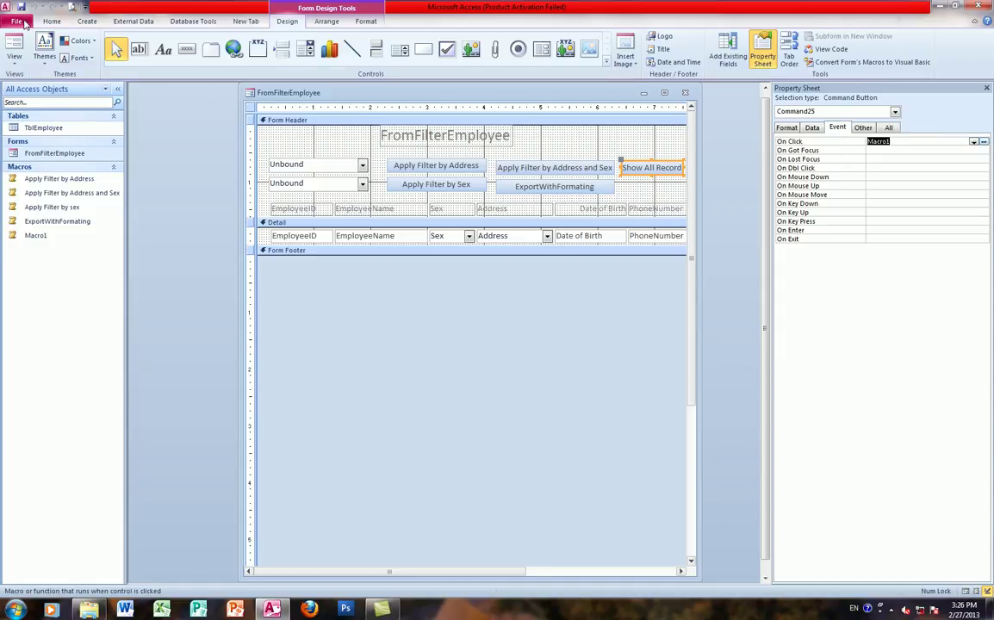
# Switch to Form view, filter the employees by the address Pursat, and test the Show All Record button.
pyautogui.click(52, 20)
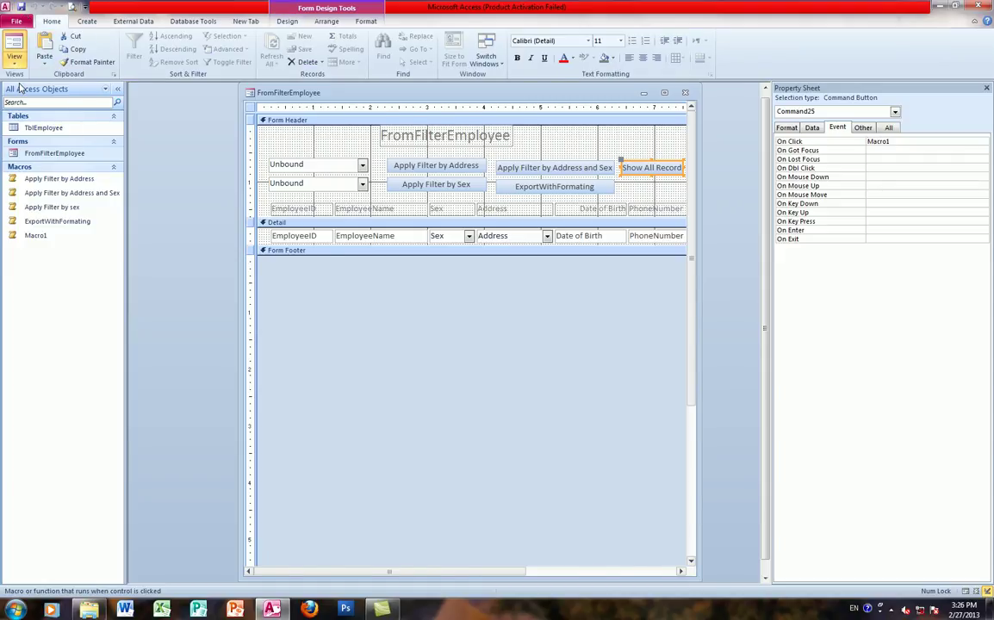
pyautogui.click(14, 50)
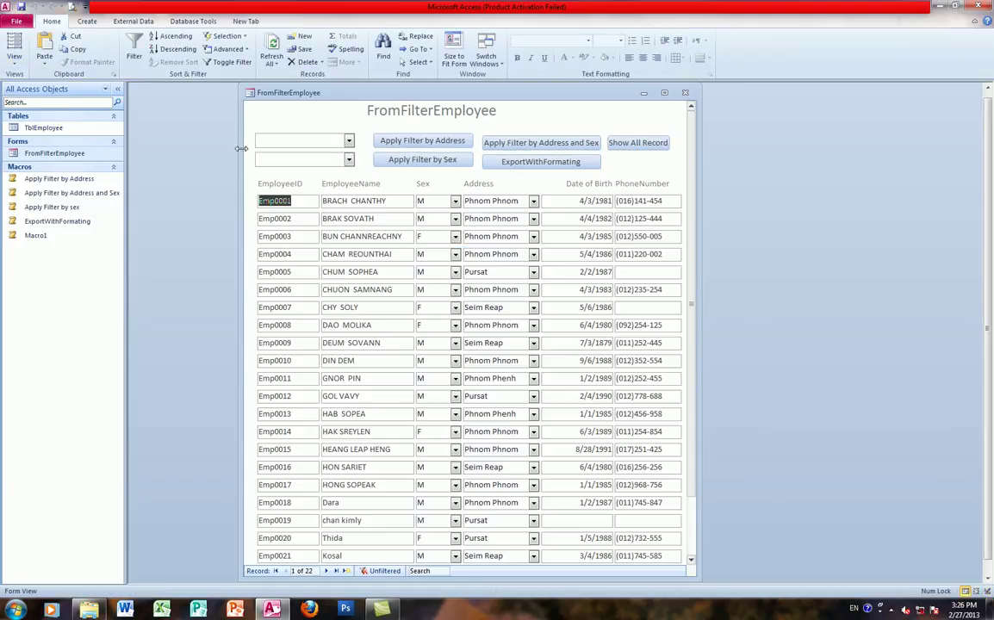
pyautogui.click(350, 142)
pyautogui.click(276, 175)
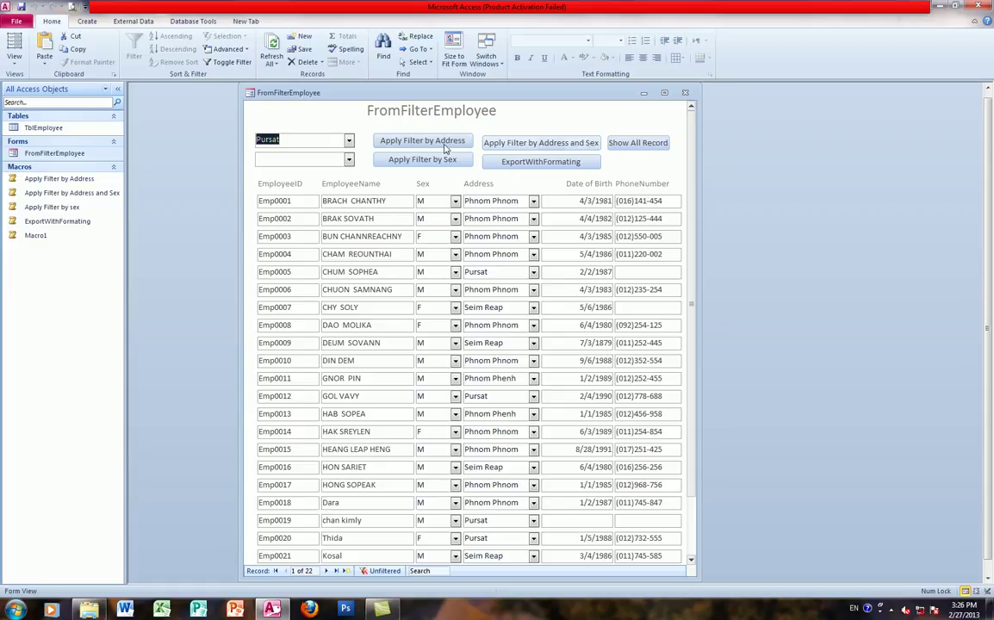
pyautogui.click(445, 145)
pyautogui.click(632, 146)
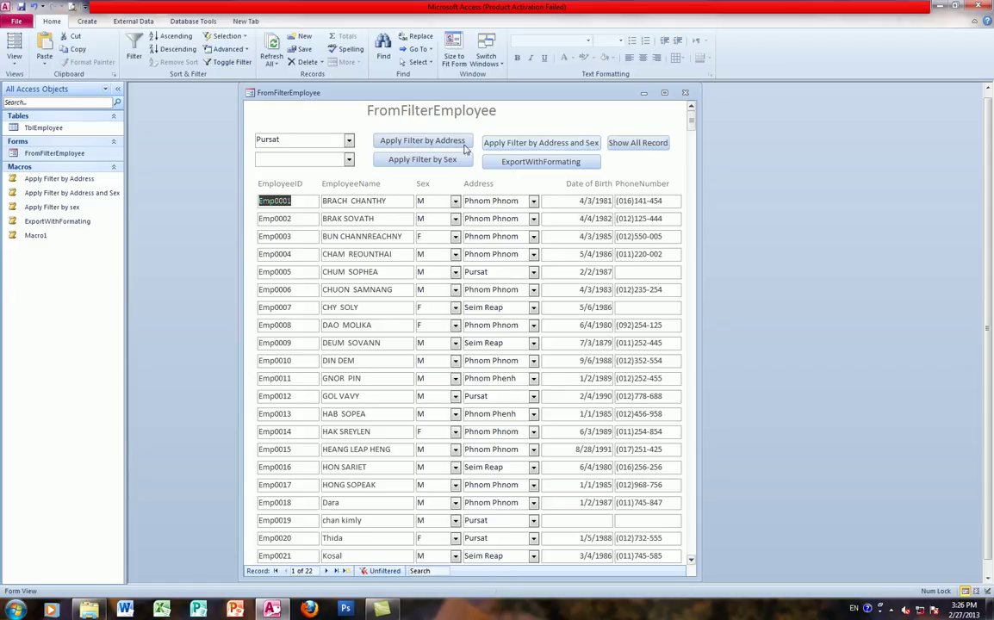
# Filter the employees by the address Phnom Phenh and run Show All Record again.
pyautogui.click(348, 140)
pyautogui.click(297, 154)
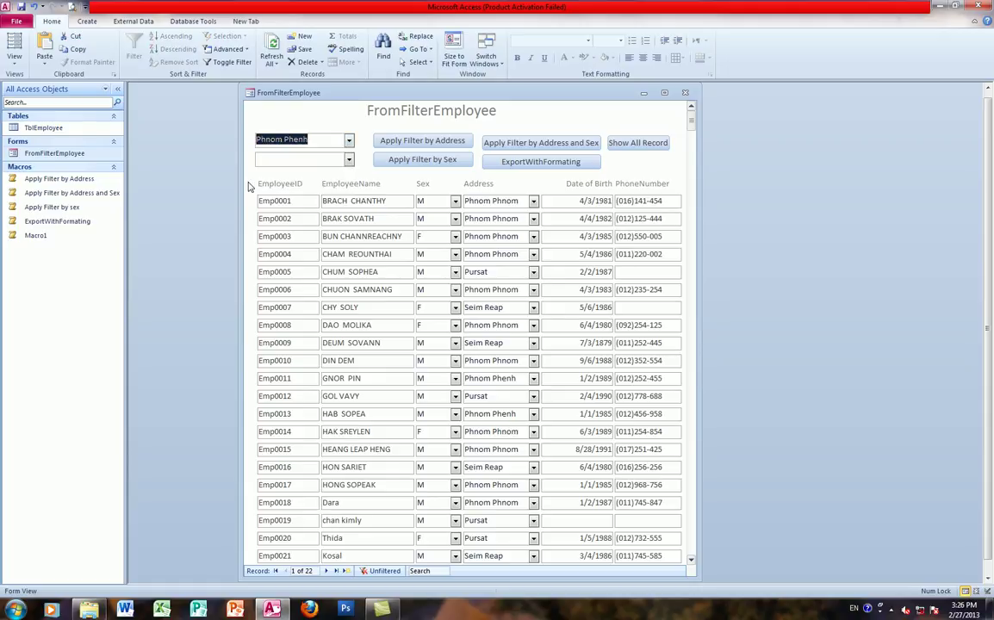
pyautogui.click(419, 143)
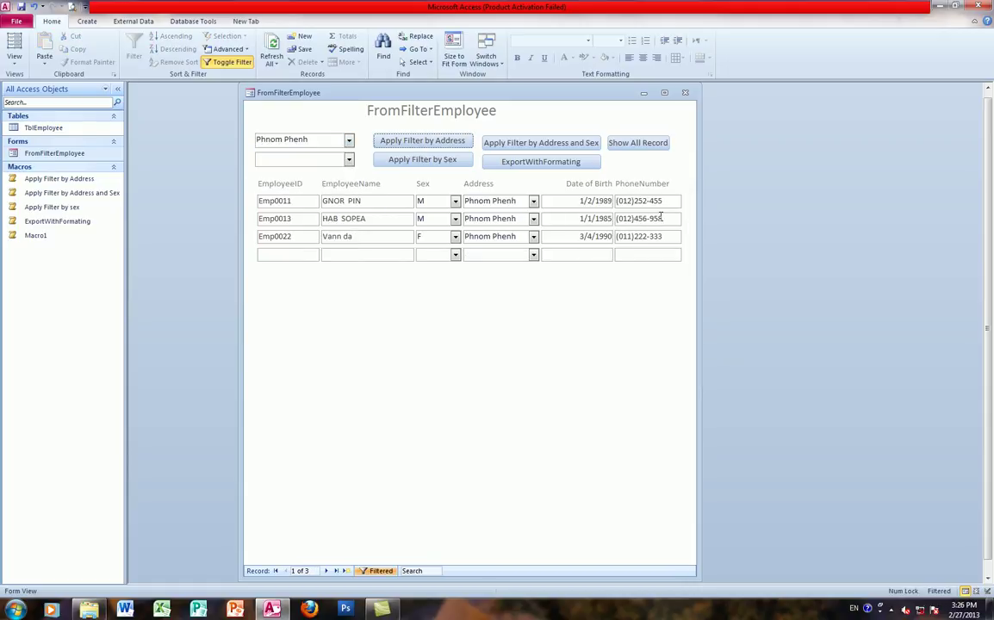
pyautogui.click(640, 146)
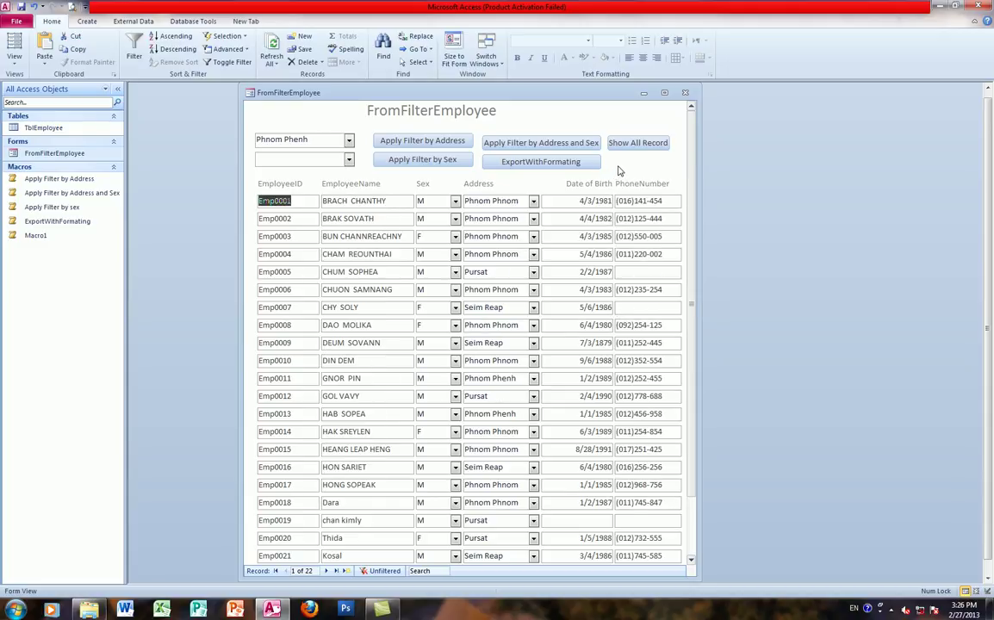
pyautogui.hotkey('shift', 'Tab')
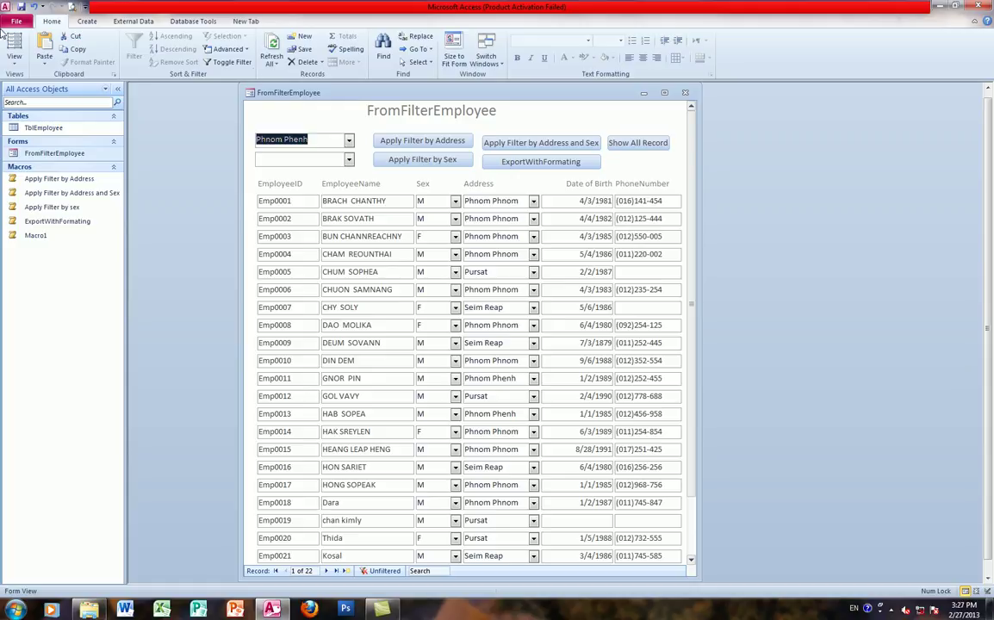
# Close FromFilterEmployee and create a blank form in Design view with form header and footer sections.
pyautogui.click(684, 92)
pyautogui.click(87, 21)
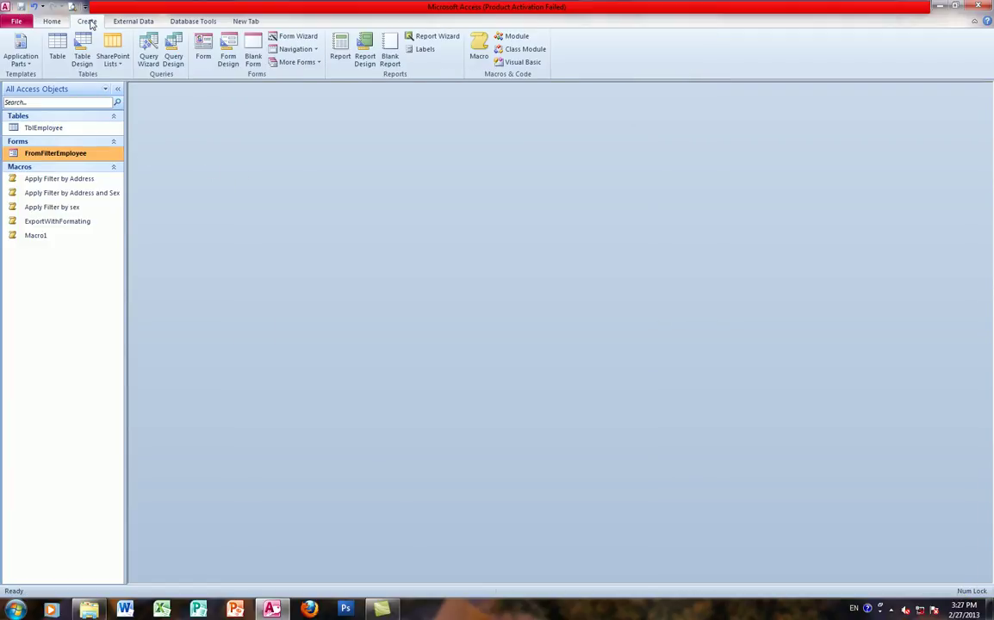
pyautogui.click(228, 56)
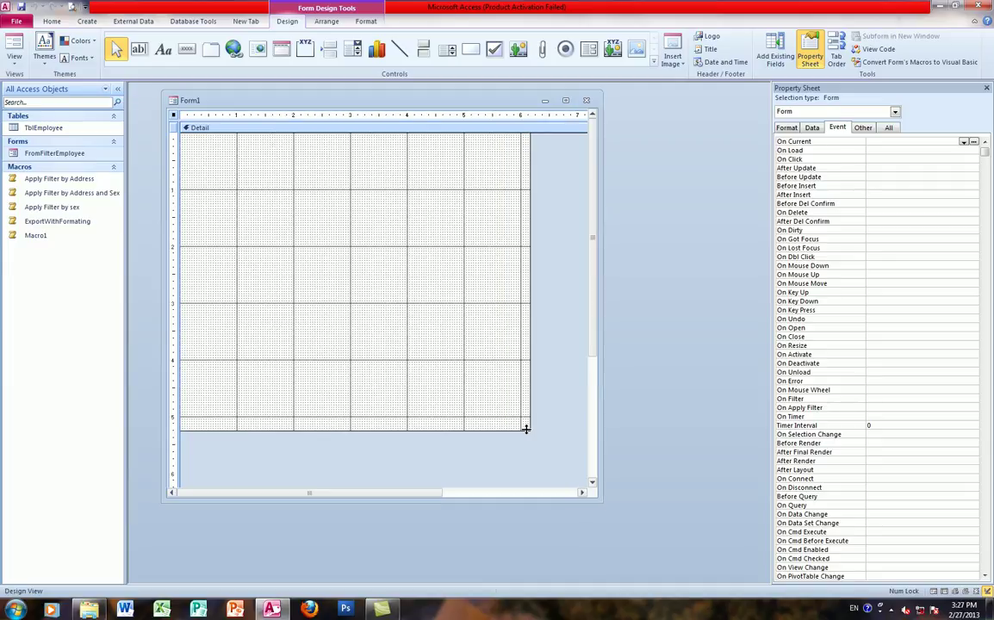
pyautogui.rightClick(308, 227)
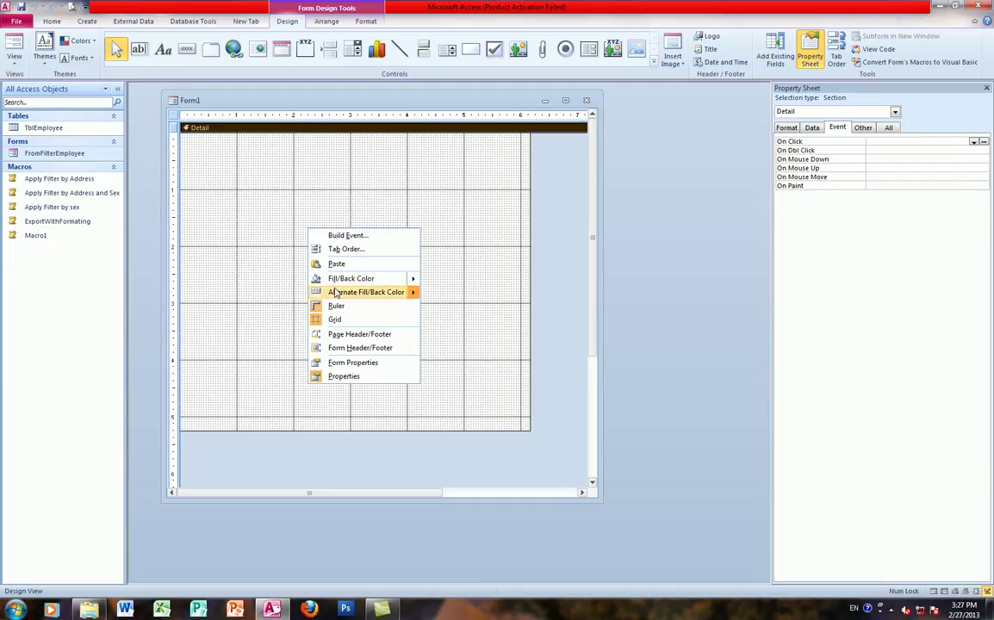
pyautogui.click(345, 348)
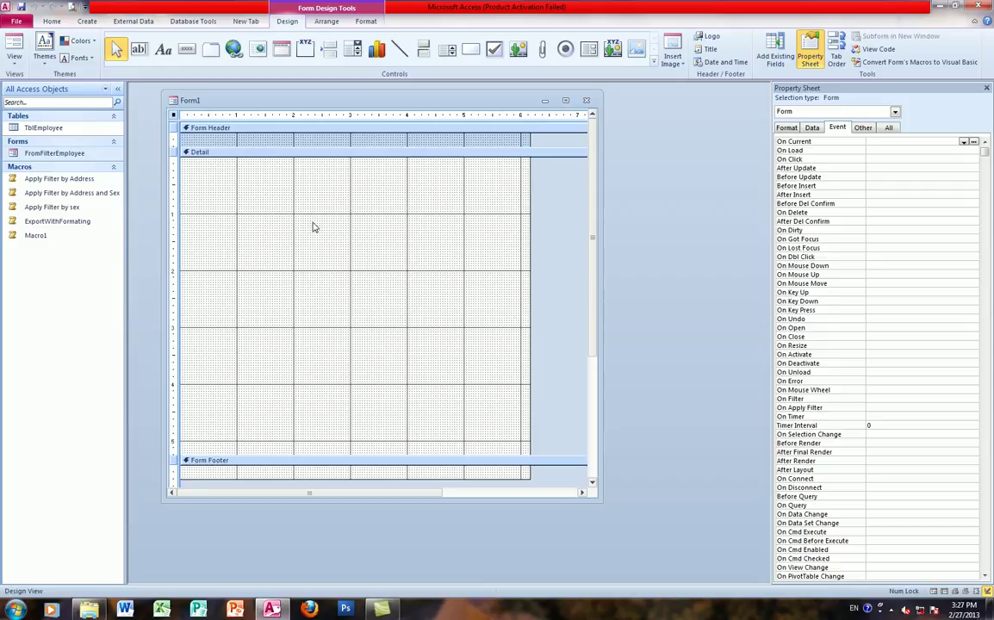
# Make the form header about 0.4 inch tall and fill its background with white.
pyautogui.moveTo(287, 152); pyautogui.dragTo(284, 162)
pyautogui.rightClick(279, 142)
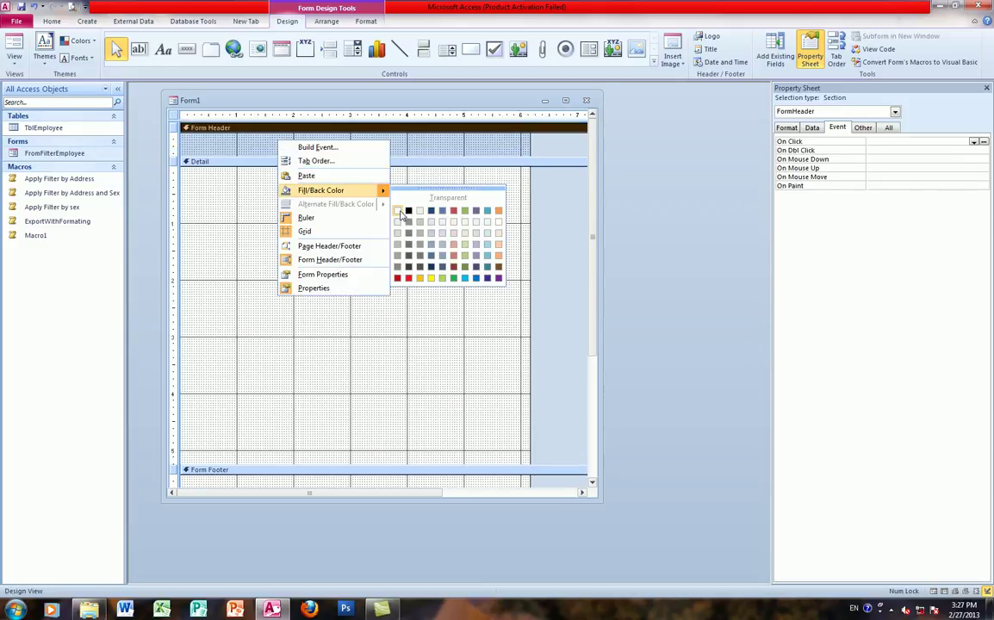
pyautogui.press('Escape')
# Resize the form to about 5.3 inches wide with a detail section about 2.3 inches tall, and shrink its window around it.
pyautogui.moveTo(528, 296); pyautogui.dragTo(482, 269)
pyautogui.moveTo(386, 471); pyautogui.dragTo(371, 306)
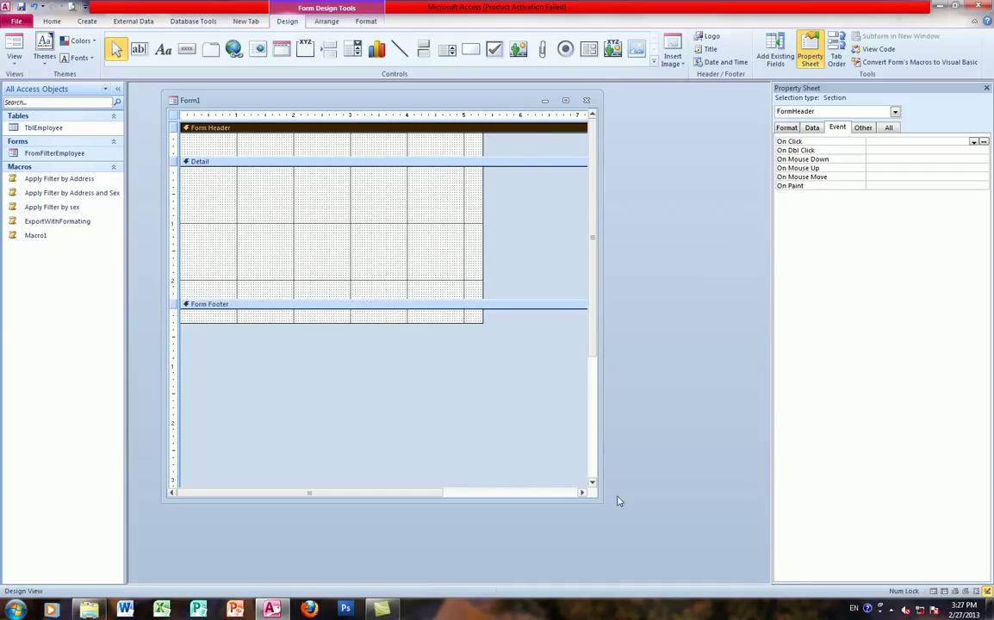
pyautogui.moveTo(597, 499); pyautogui.dragTo(500, 332)
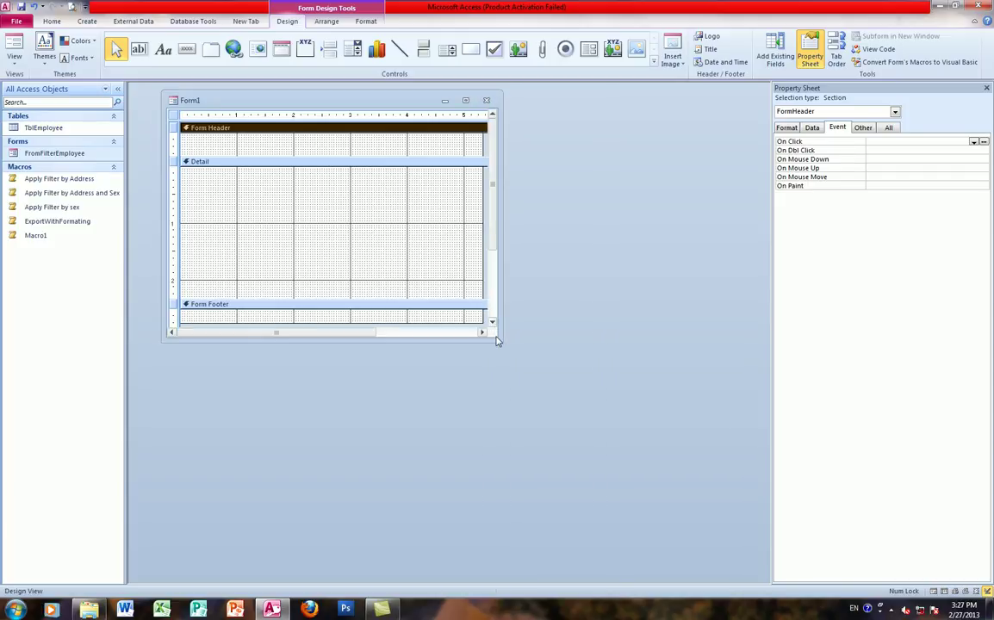
pyautogui.moveTo(499, 338); pyautogui.dragTo(497, 334)
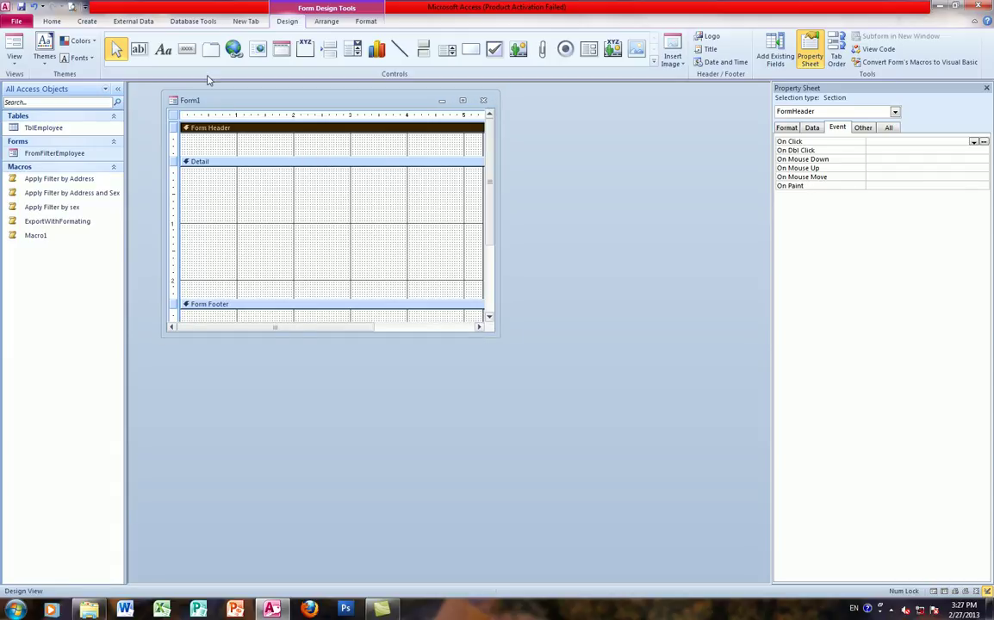
# Add a label about 2.4 inches wide in the form header with the Khmer title ព័ត៌មានបុគ្គលិក.
pyautogui.click(163, 49)
pyautogui.moveTo(244, 136); pyautogui.dragTo(379, 160)
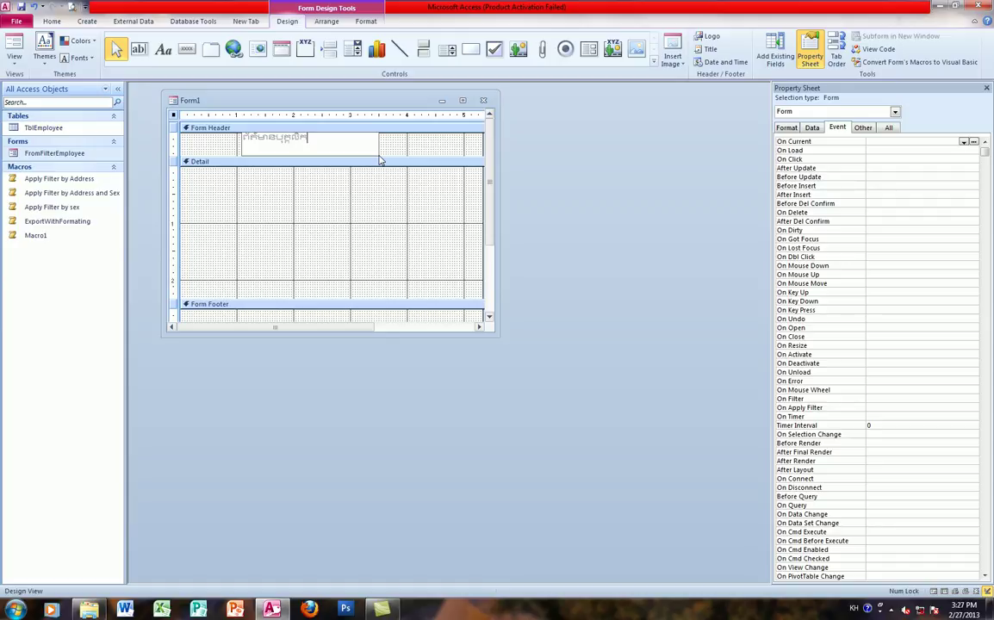
pyautogui.moveTo(307, 138); pyautogui.dragTo(242, 138)
pyautogui.scroll(-2, 215, 50)
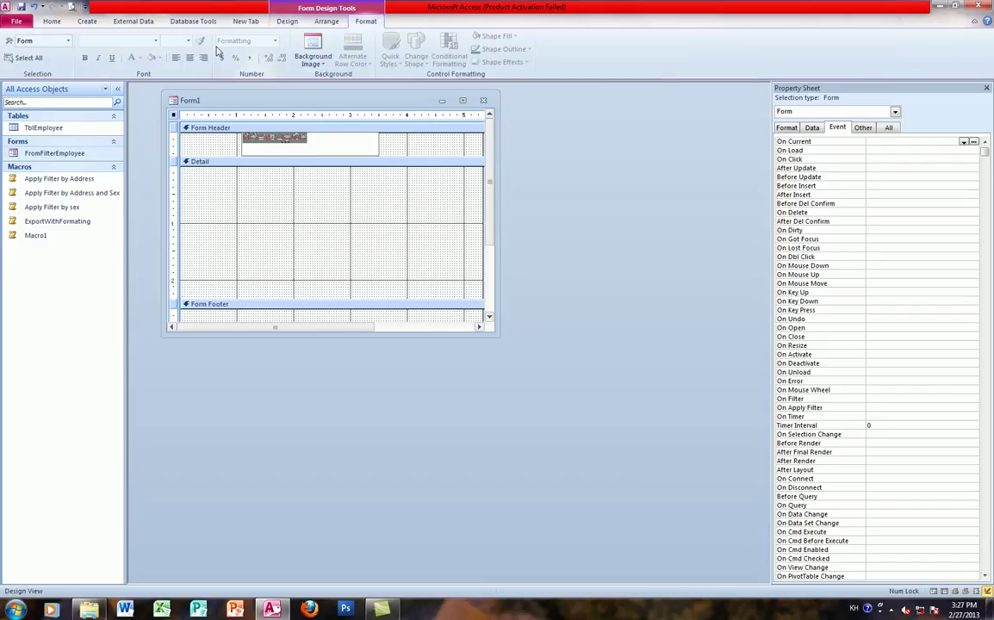
pyautogui.click(240, 182)
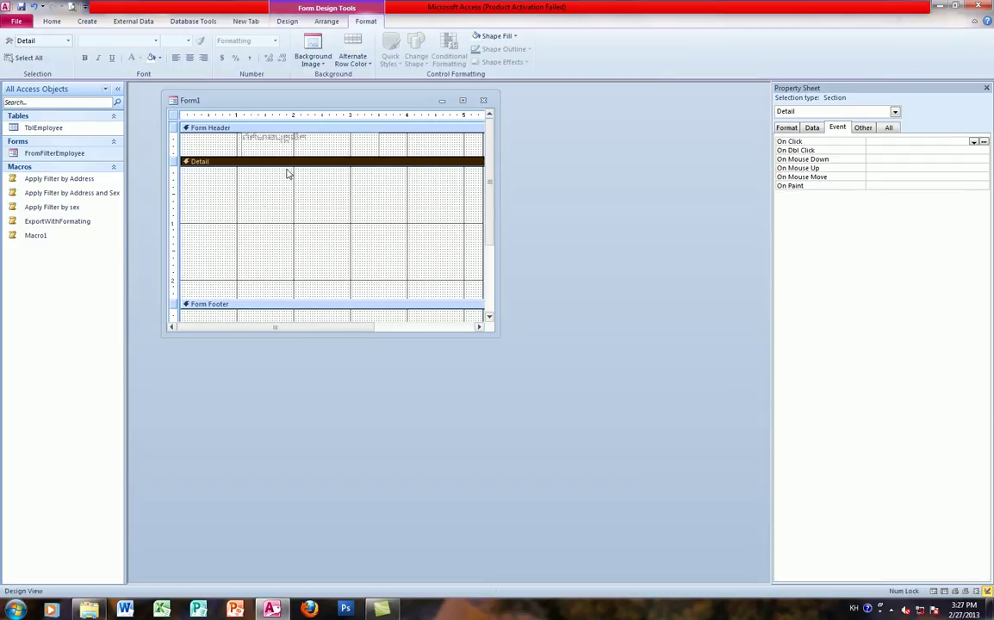
# Set the header title label's font to Khmer OS Bokor.
pyautogui.click(260, 140)
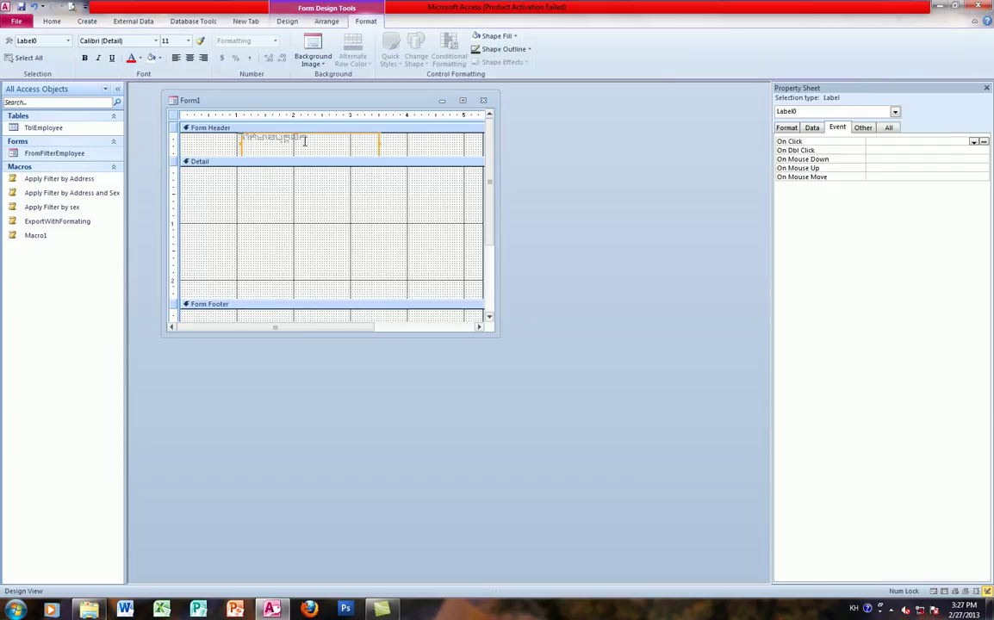
pyautogui.click(156, 41)
pyautogui.scroll(-8, 134, 191)
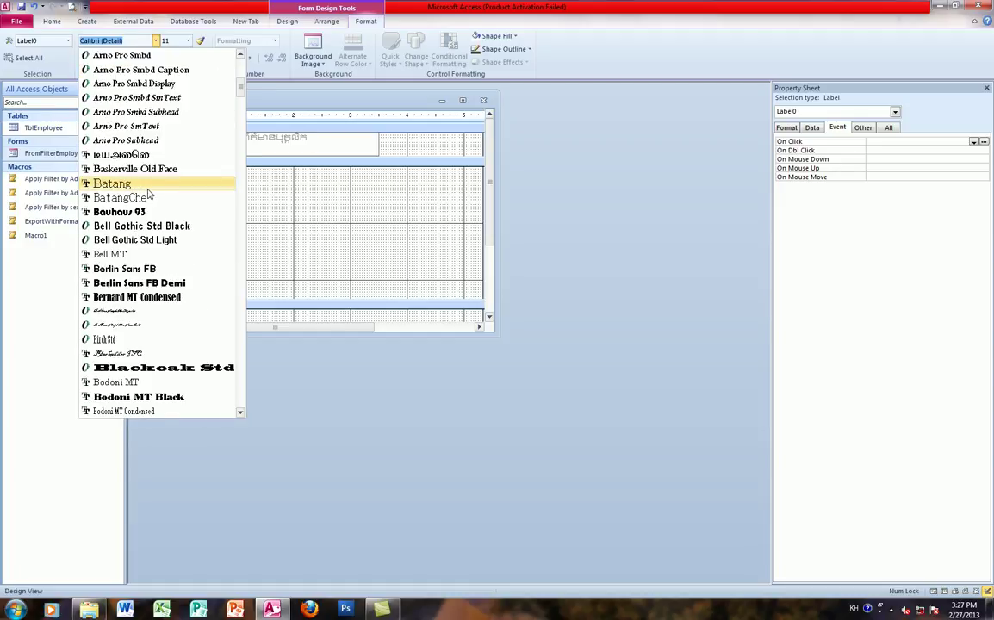
pyautogui.scroll(-6, 136, 224)
pyautogui.scroll(-20, 129, 276)
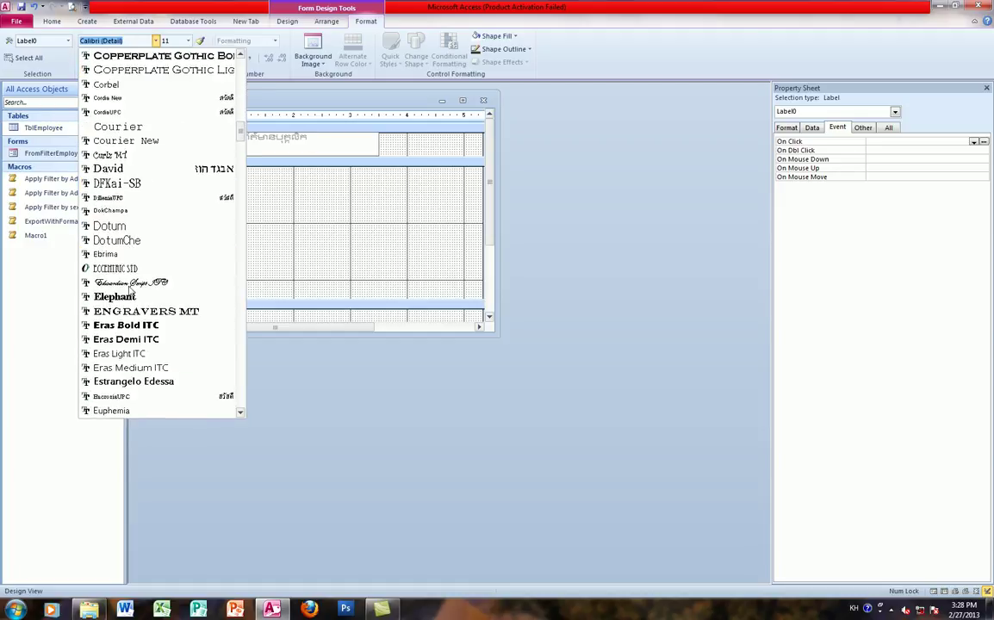
pyautogui.scroll(-20, 130, 301)
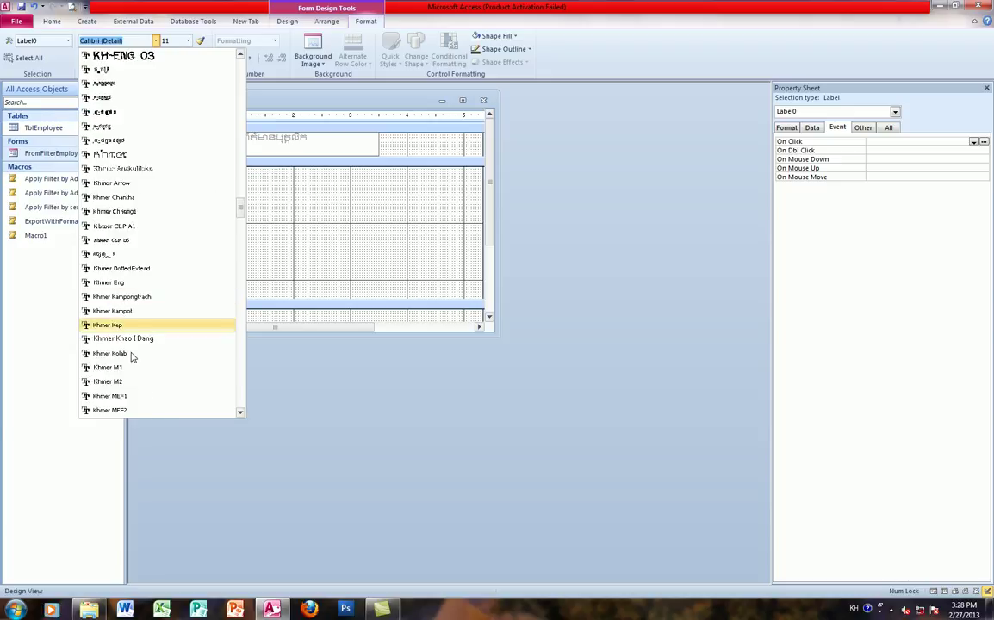
pyautogui.scroll(4, 123, 321)
pyautogui.scroll(-15, 123, 320)
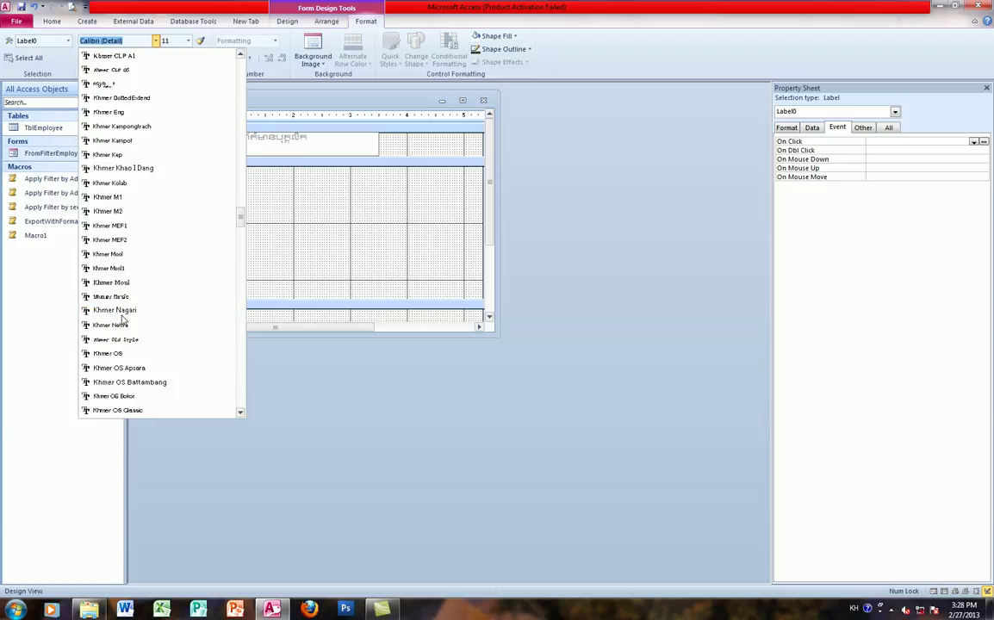
pyautogui.click(114, 311)
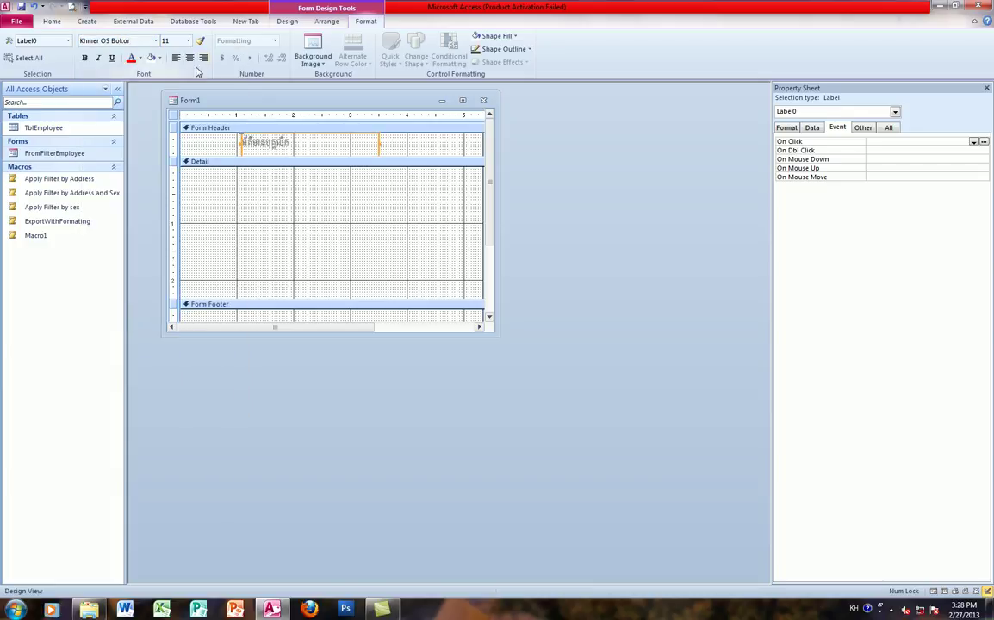
# Centre the header title label's text, set its size to 16, and colour it green.
pyautogui.click(188, 40)
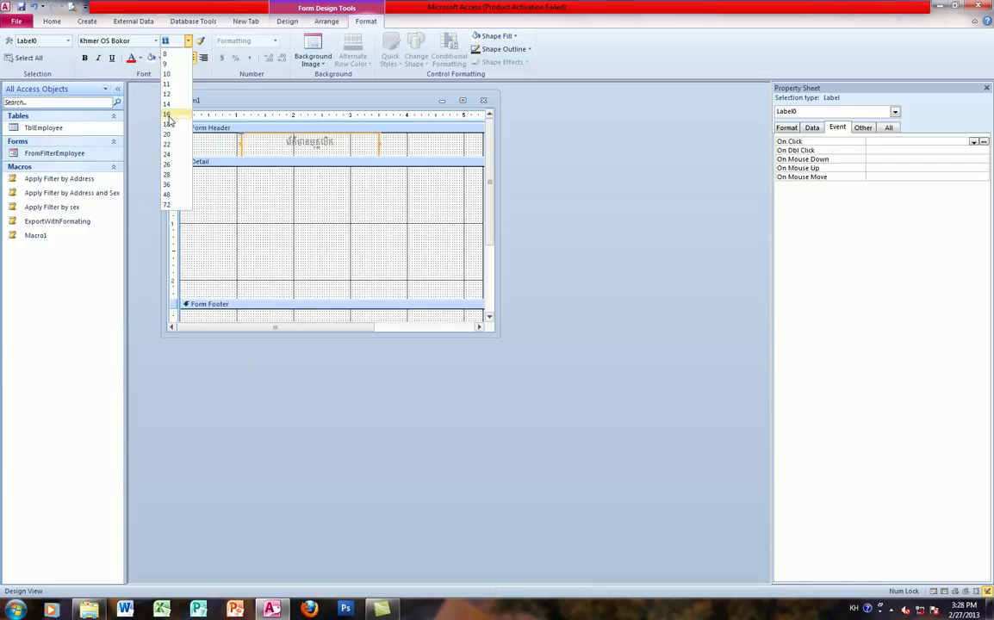
pyautogui.click(155, 108)
pyautogui.click(139, 58)
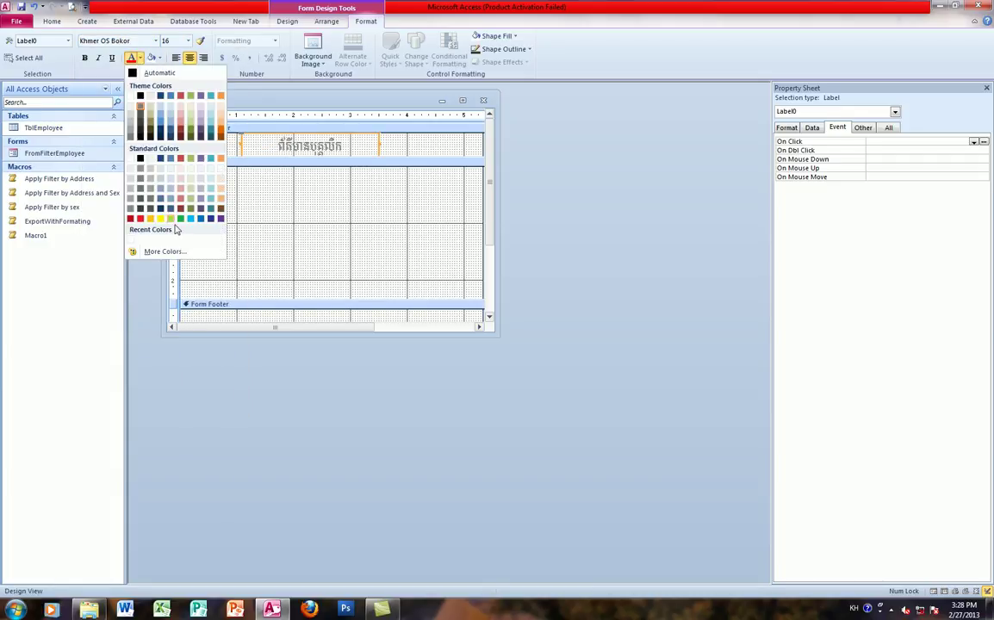
pyautogui.click(181, 219)
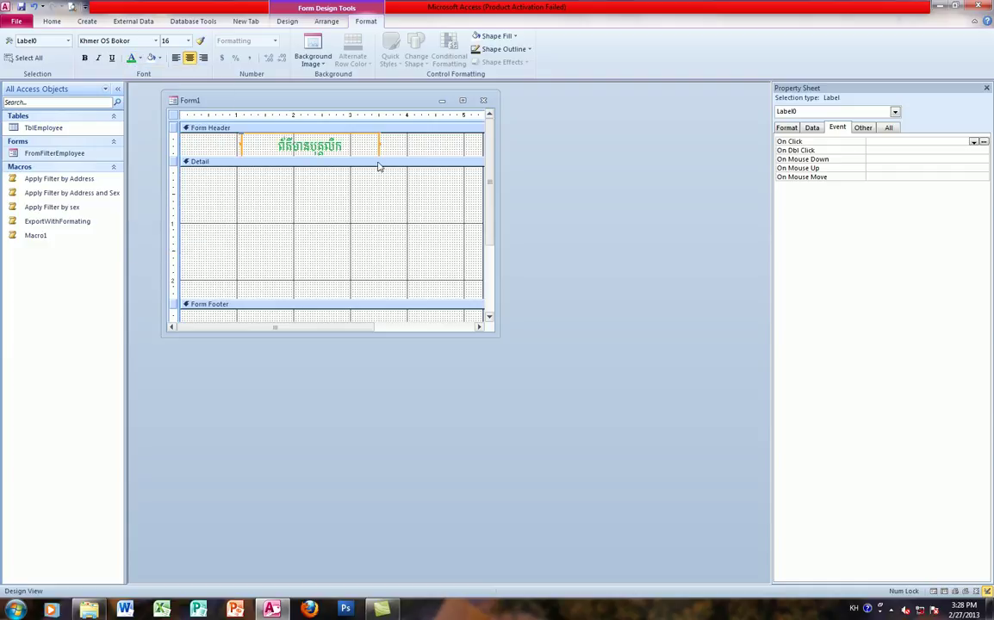
# Increase the form header's height to about 0.5 inches and the detail section's to about 2.6 inches, enlarging the form window.
pyautogui.click(376, 171)
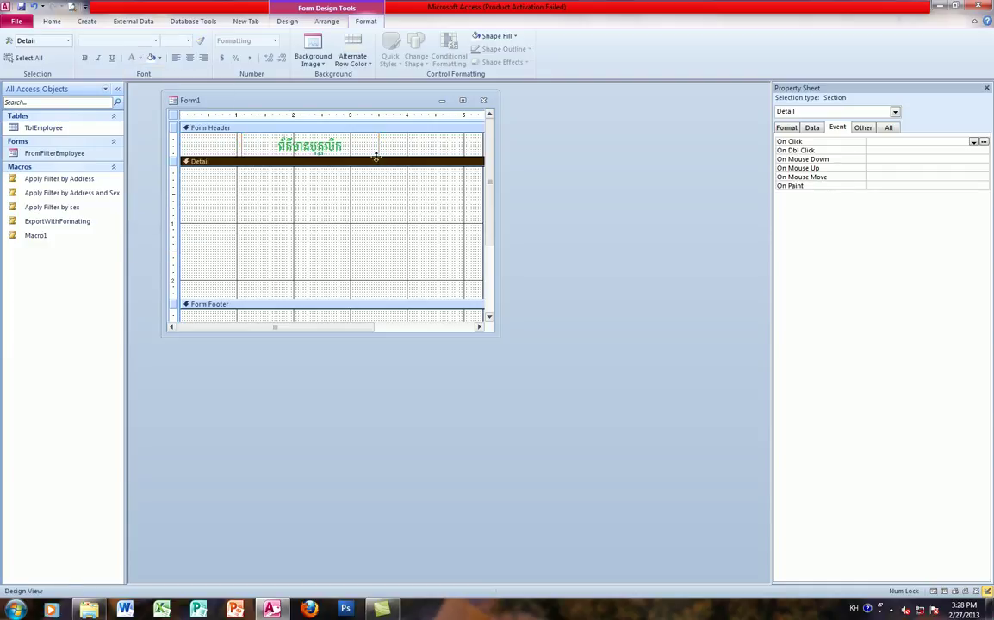
pyautogui.click(377, 156)
pyautogui.moveTo(374, 161); pyautogui.dragTo(375, 161)
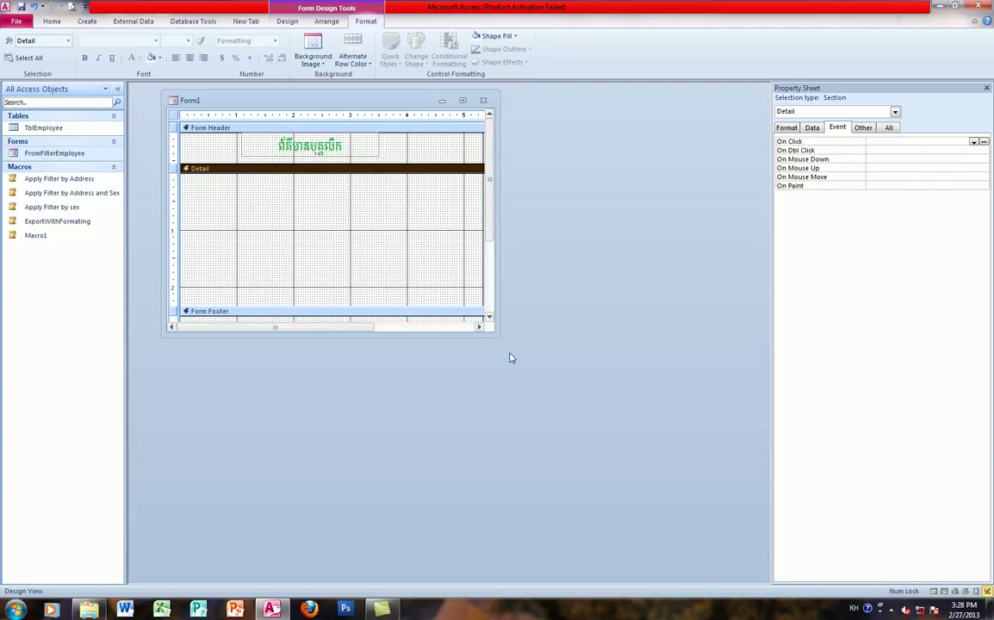
pyautogui.moveTo(503, 342); pyautogui.dragTo(520, 370)
pyautogui.moveTo(431, 304); pyautogui.dragTo(432, 324)
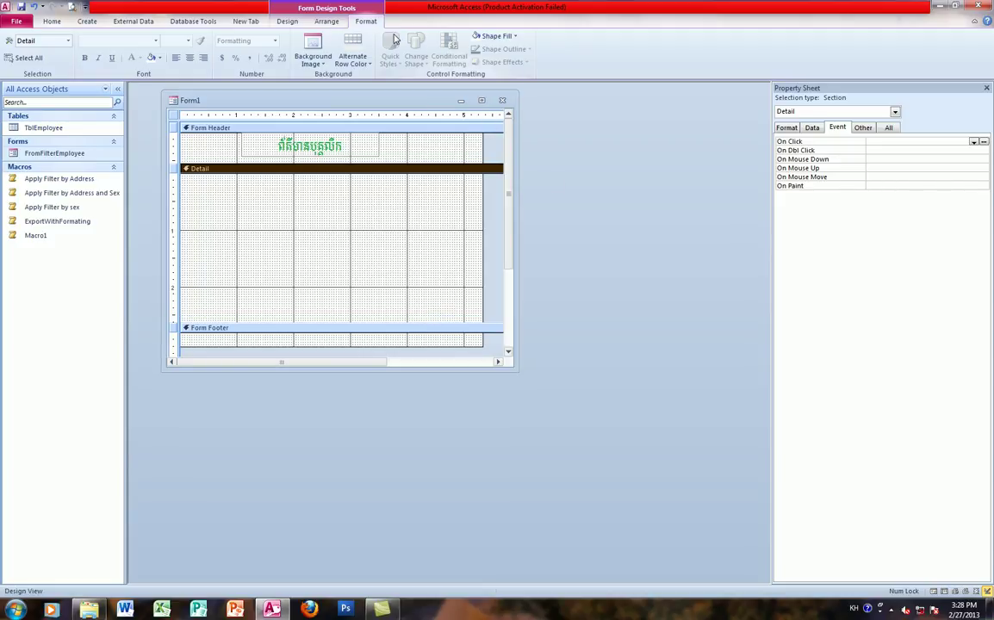
# Add the TblEmployee fields EmployeeID, EmployeeName, Sex, Address, Date of Birth, PhoneNumber and Photo to the detail section.
pyautogui.click(287, 20)
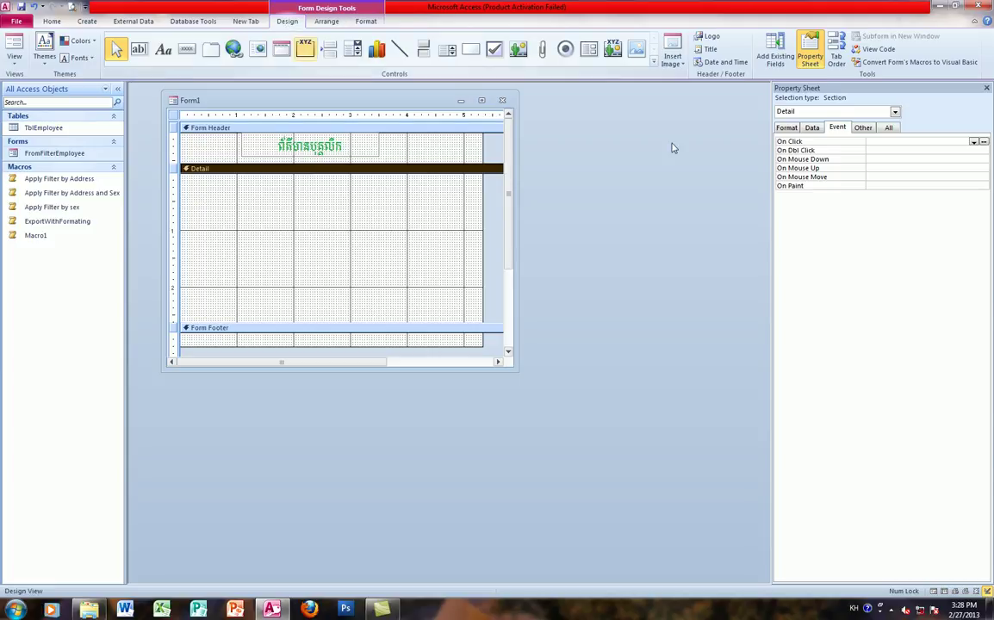
pyautogui.click(775, 57)
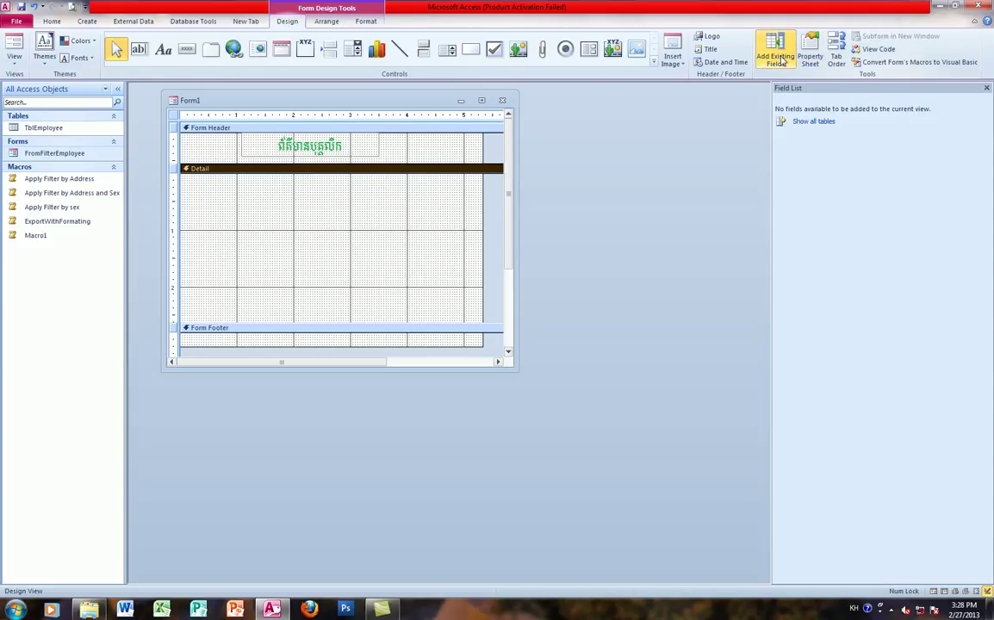
pyautogui.click(802, 123)
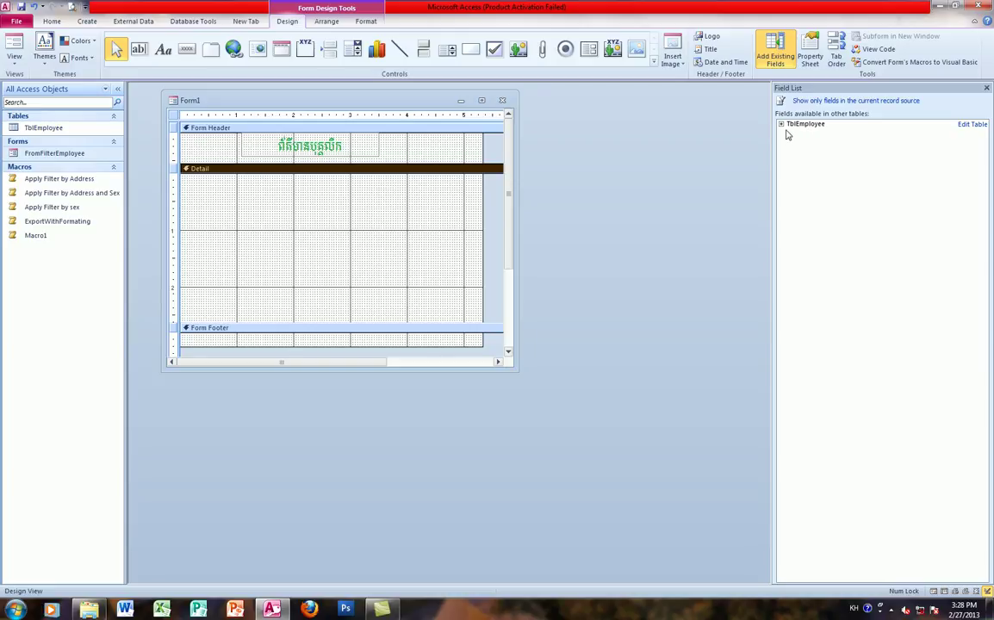
pyautogui.click(781, 124)
pyautogui.doubleClick(813, 133)
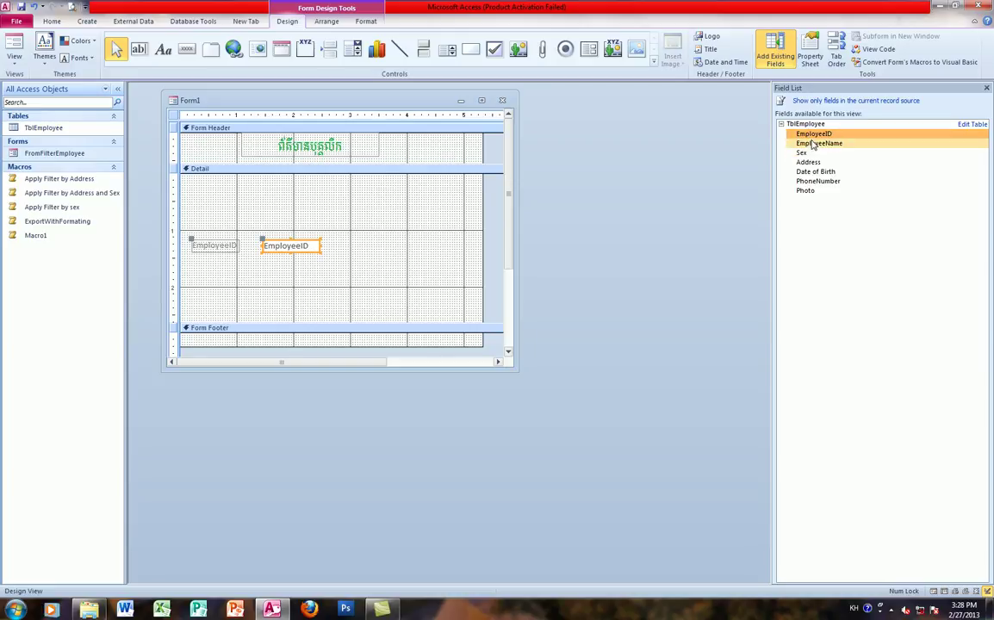
pyautogui.doubleClick(810, 145)
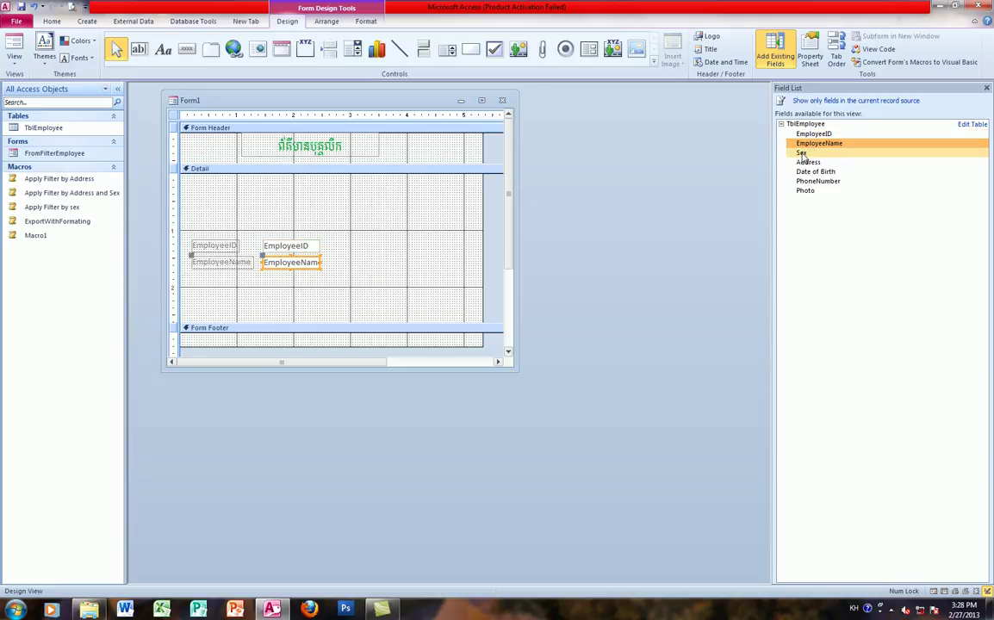
pyautogui.doubleClick(805, 152)
pyautogui.doubleClick(808, 162)
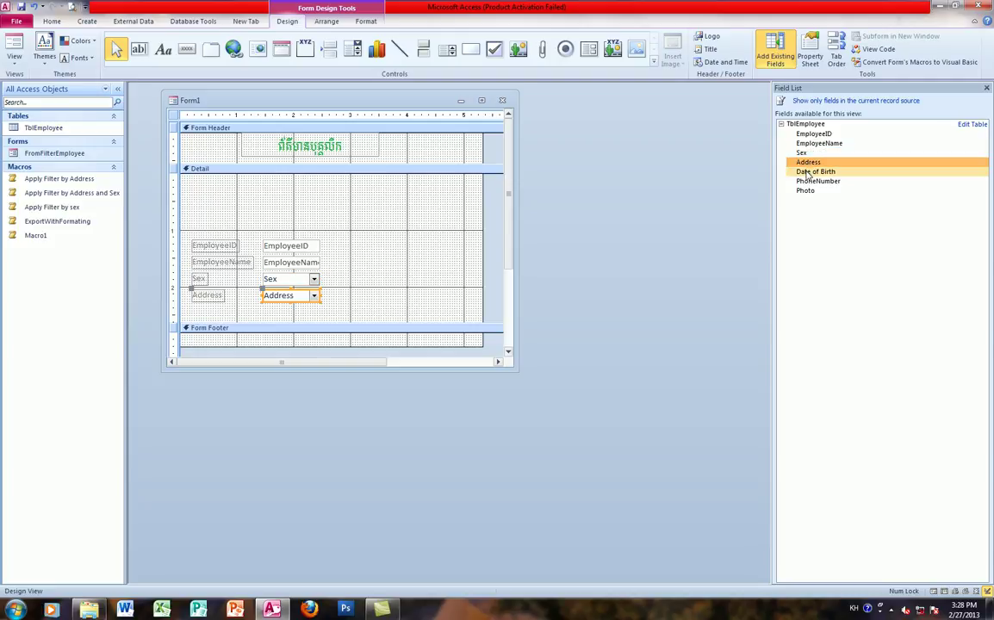
pyautogui.doubleClick(811, 171)
pyautogui.doubleClick(814, 181)
pyautogui.doubleClick(805, 190)
# Move all the added field controls and their labels up to the start of the detail section.
pyautogui.moveTo(320, 211); pyautogui.dragTo(199, 325)
pyautogui.moveTo(217, 240); pyautogui.dragTo(215, 177)
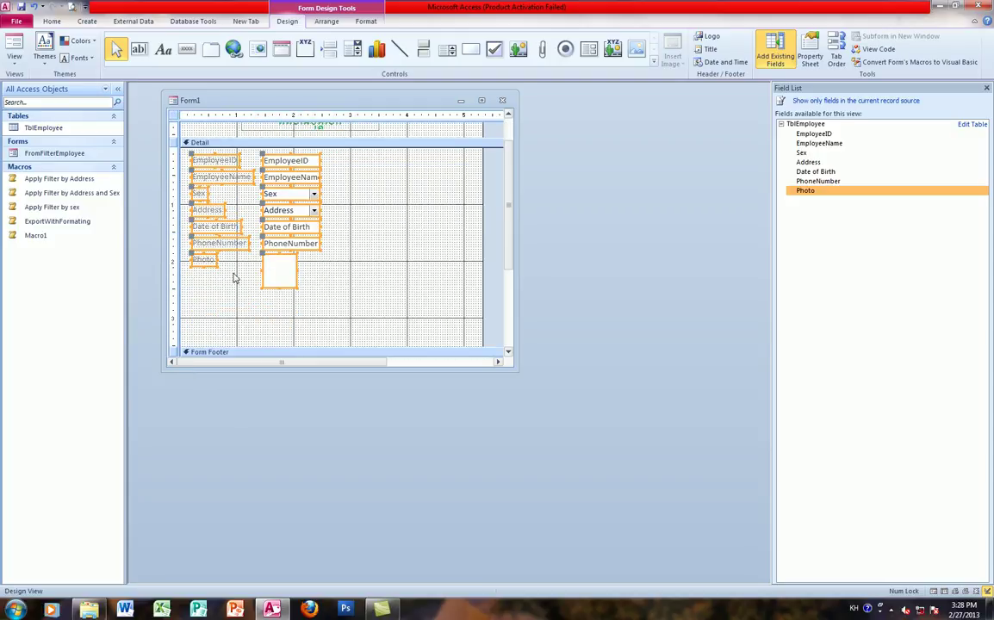
pyautogui.click(202, 270)
# Place the Photo label to the right of the EmployeeID field, with the photo frame below it about 1 inch wide and 1.4 inches tall.
pyautogui.click(271, 265)
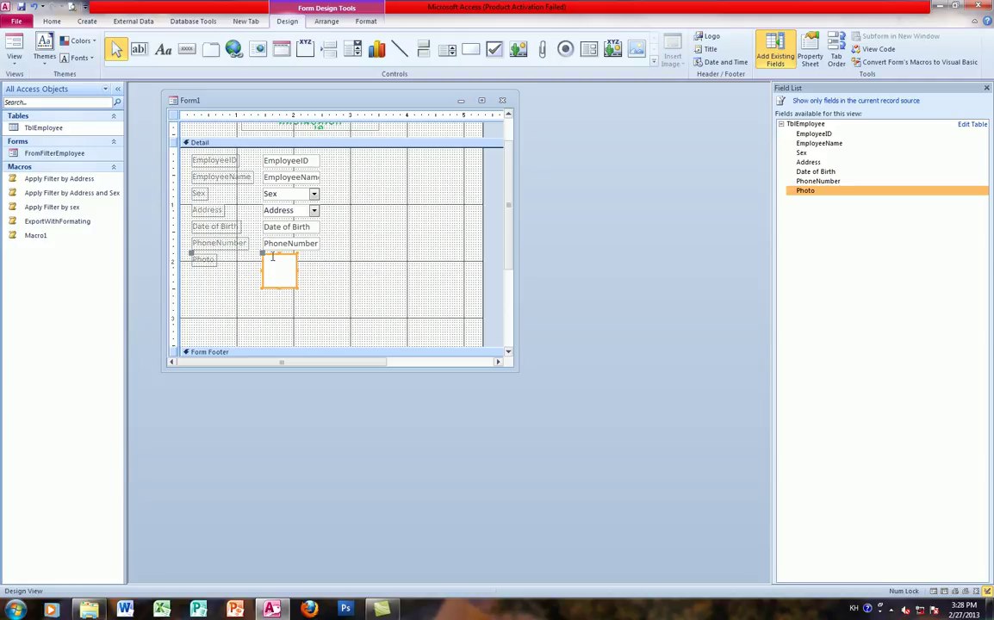
pyautogui.moveTo(270, 256); pyautogui.dragTo(375, 257)
pyautogui.click(304, 265)
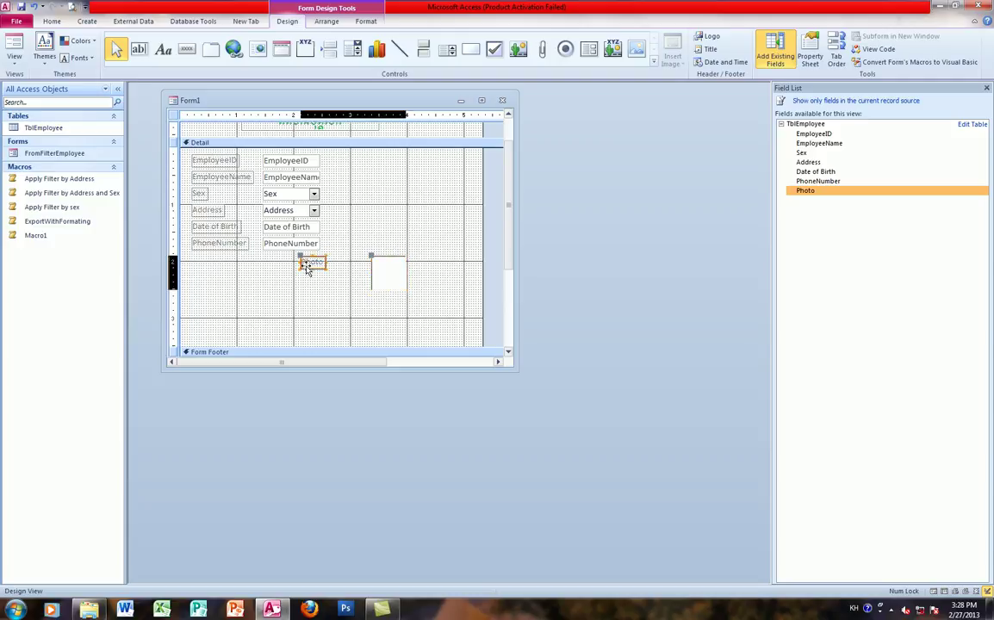
pyautogui.moveTo(304, 257); pyautogui.dragTo(386, 158)
pyautogui.click(373, 266)
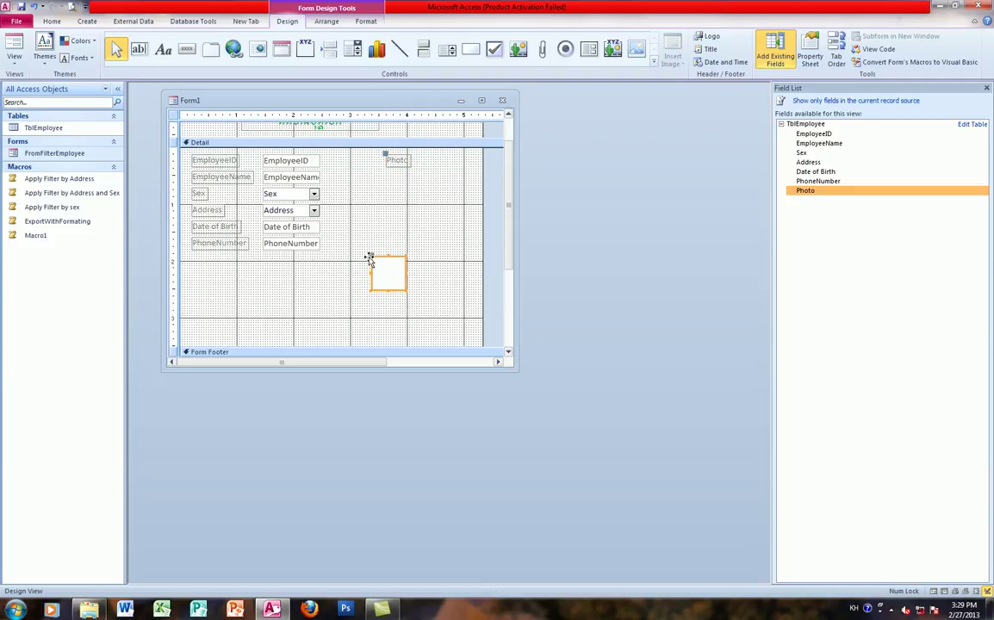
pyautogui.moveTo(368, 251); pyautogui.dragTo(401, 248)
# Widen the six employee data fields to about 1.6 inches, and shrink the detail section to about 2.2 inches tall with a smaller form window.
pyautogui.moveTo(308, 147); pyautogui.dragTo(275, 241)
pyautogui.moveTo(321, 160); pyautogui.dragTo(355, 161)
pyautogui.click(361, 335)
pyautogui.moveTo(351, 347); pyautogui.dragTo(351, 276)
pyautogui.moveTo(508, 355); pyautogui.dragTo(487, 298)
# Save the form as FormEmployee and display it in Form View.
pyautogui.click(23, 6)
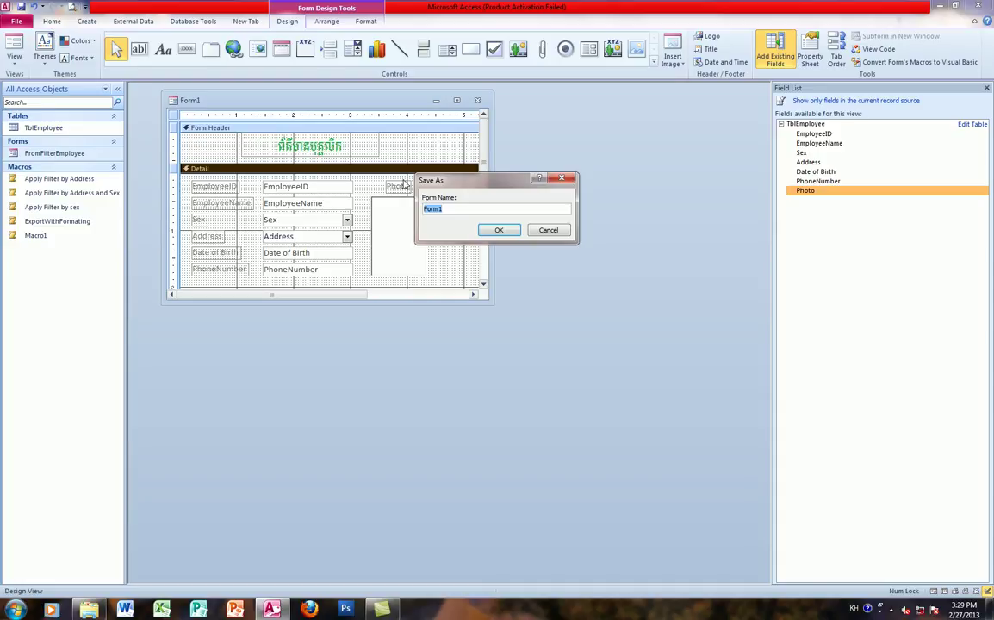
pyautogui.write('cs')
pyautogui.click(482, 229)
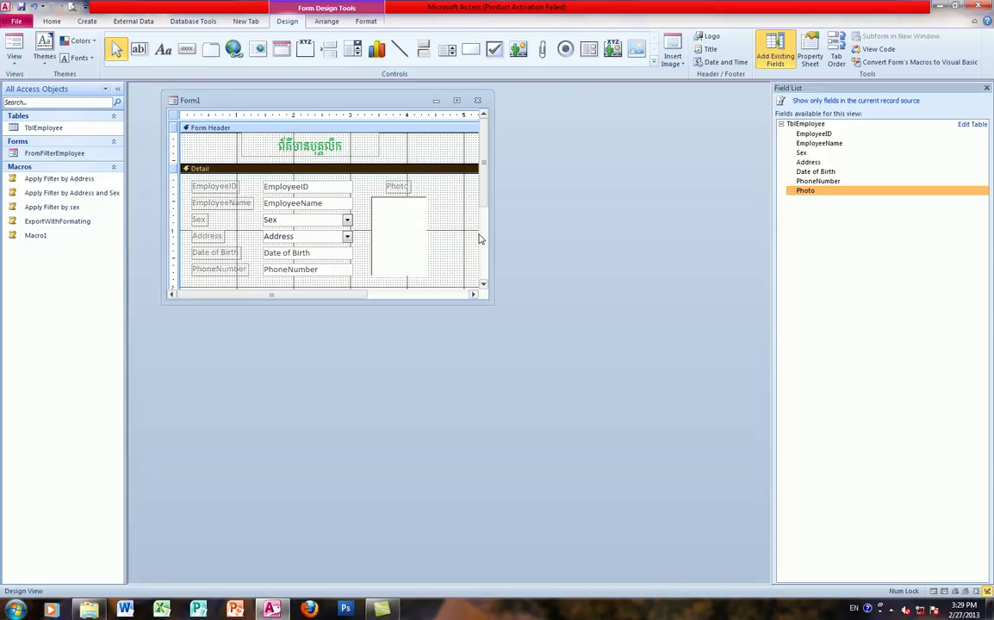
pyautogui.click(15, 66)
pyautogui.click(20, 79)
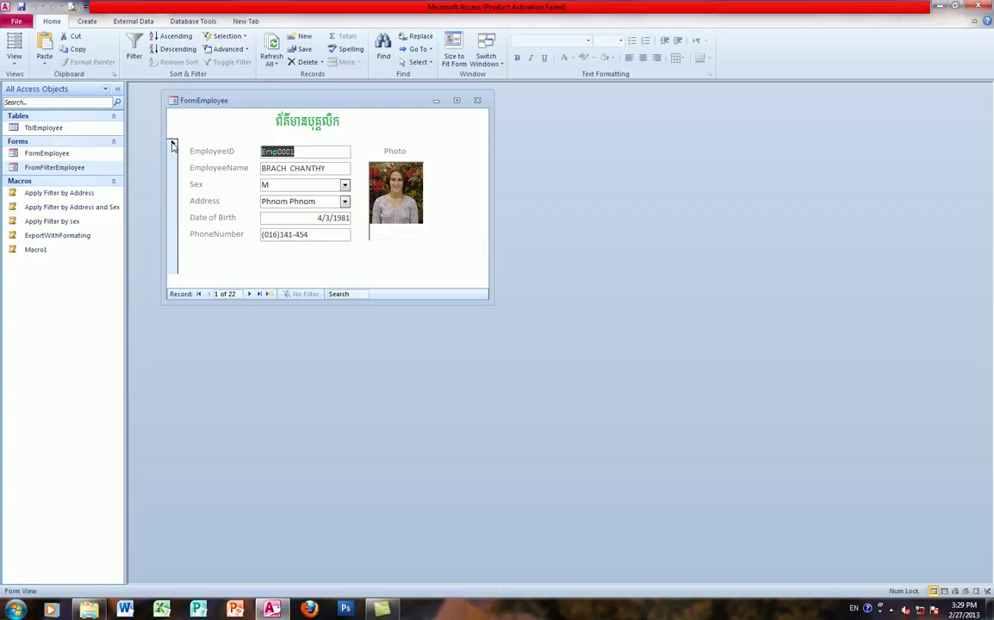
# Set FormEmployee's Record Selectors property to No in Design View, and check the form in Form View.
pyautogui.click(14, 57)
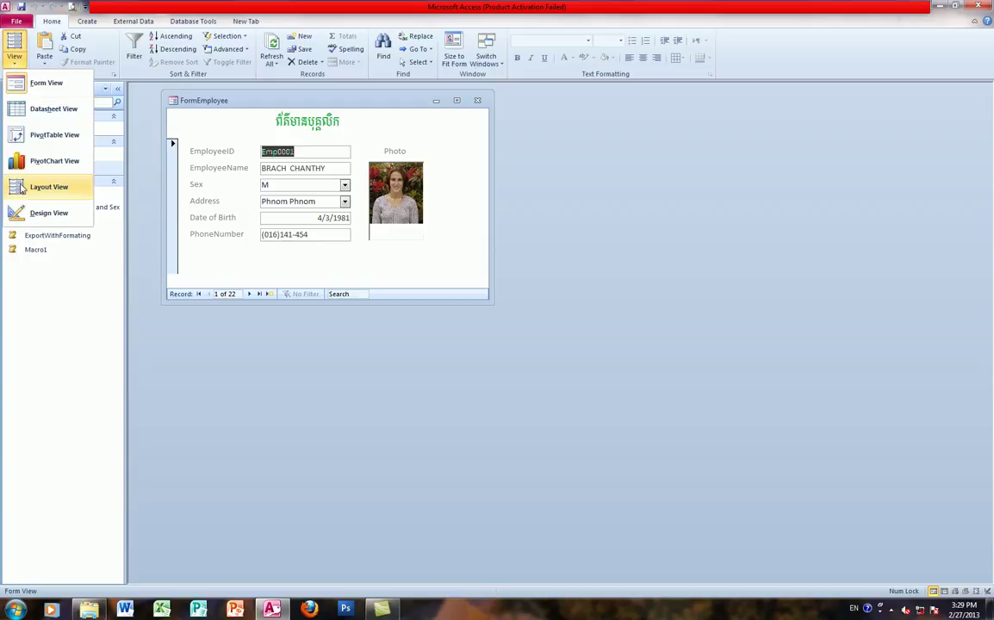
pyautogui.click(35, 213)
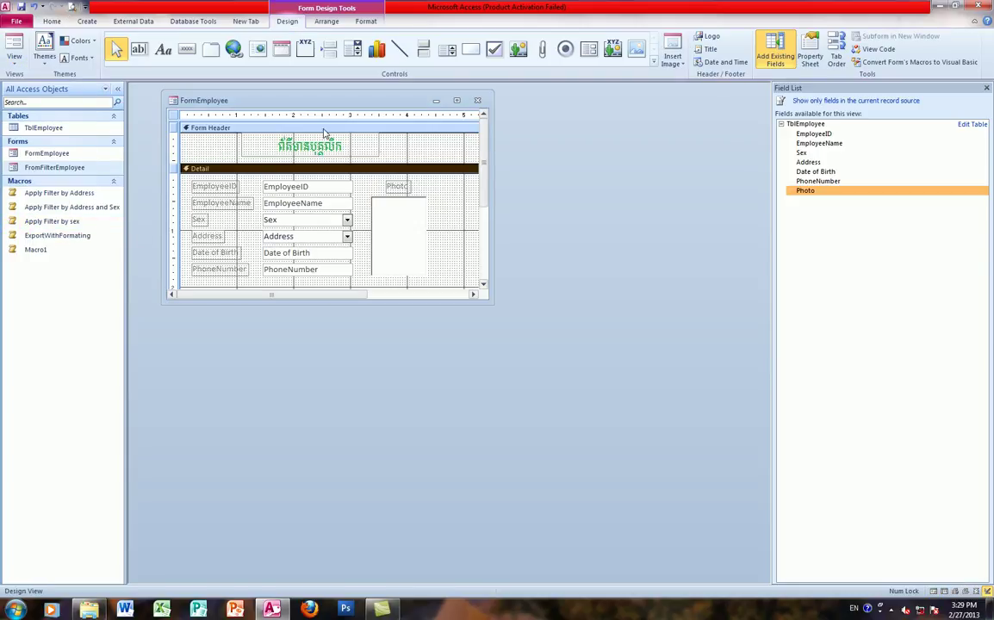
pyautogui.click(811, 59)
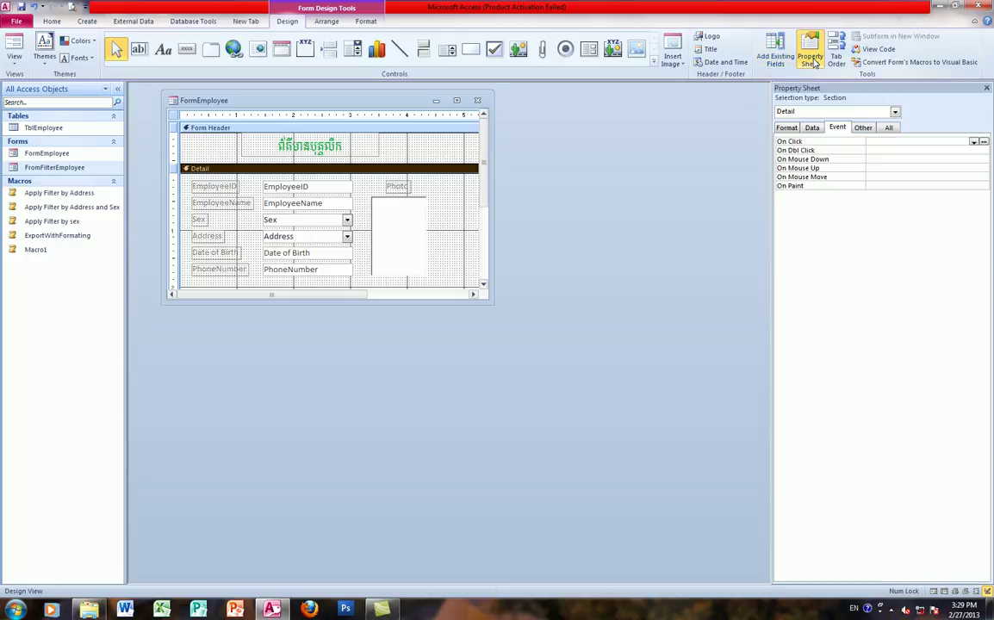
pyautogui.click(787, 128)
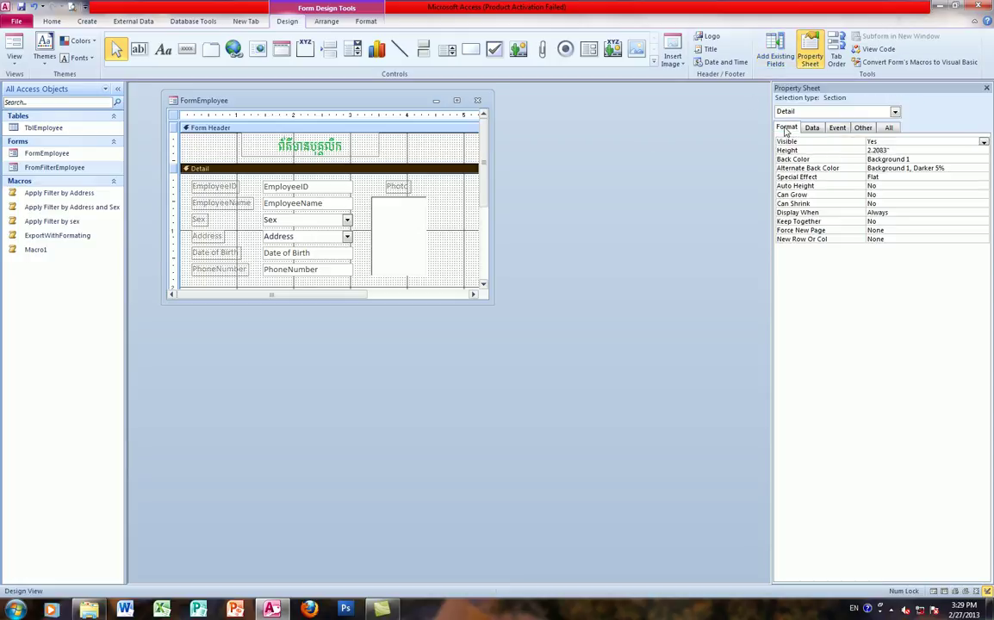
pyautogui.click(174, 117)
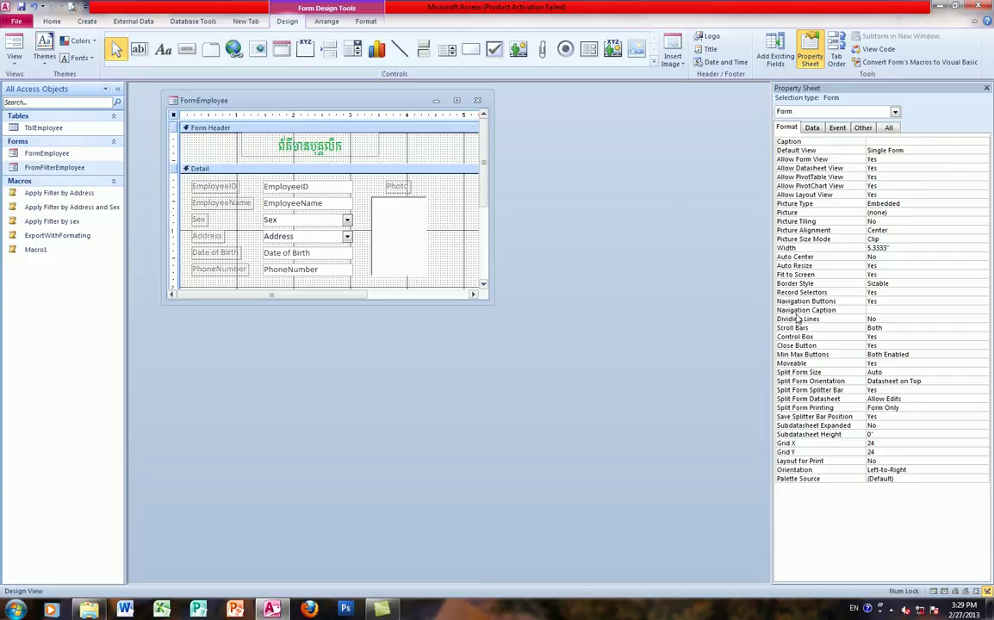
pyautogui.click(950, 295)
pyautogui.click(983, 294)
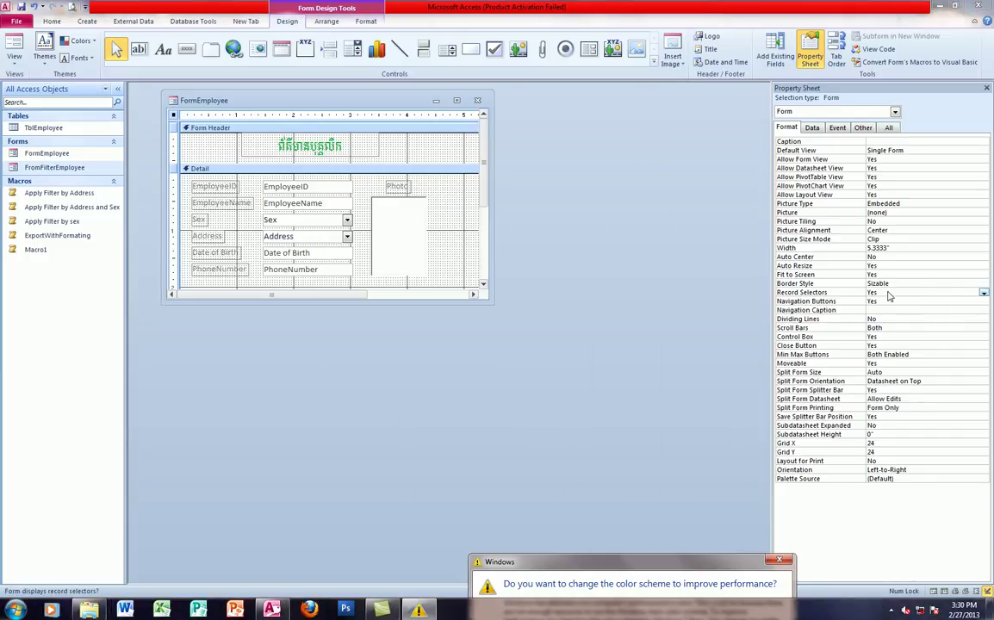
pyautogui.click(984, 294)
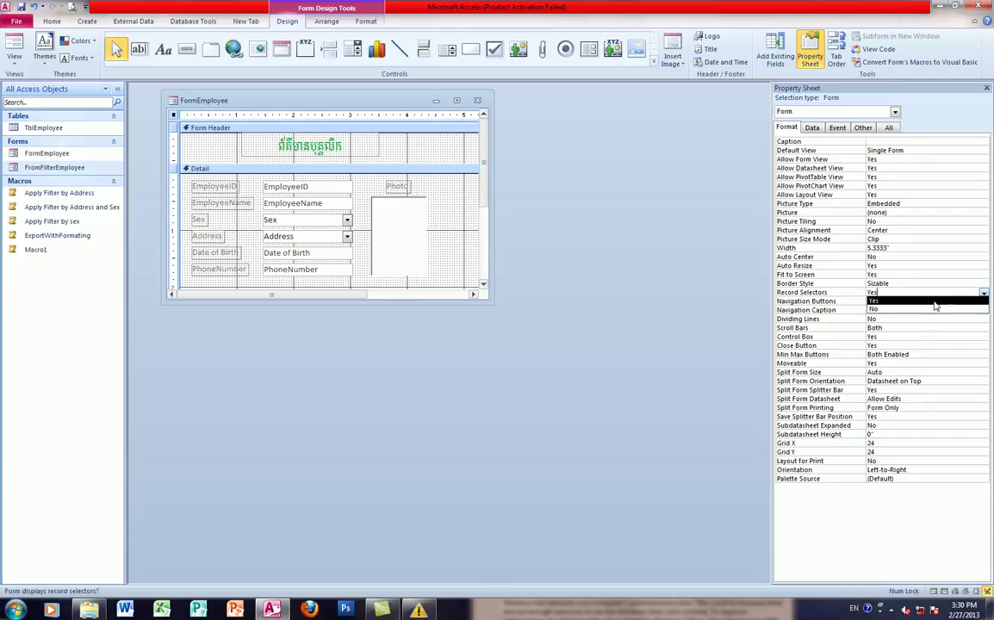
pyautogui.click(931, 309)
pyautogui.click(14, 60)
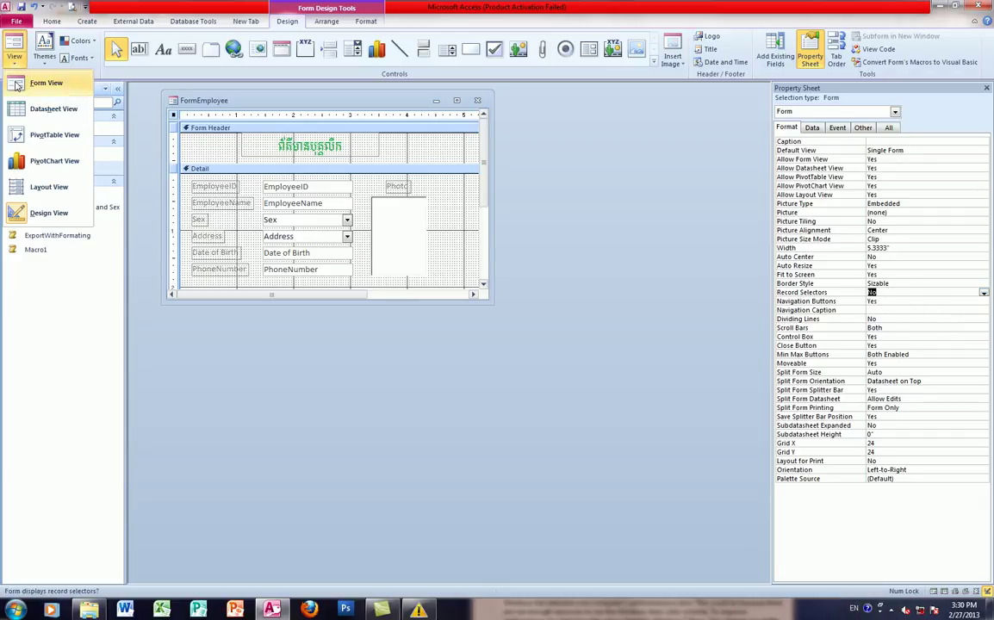
pyautogui.click(17, 81)
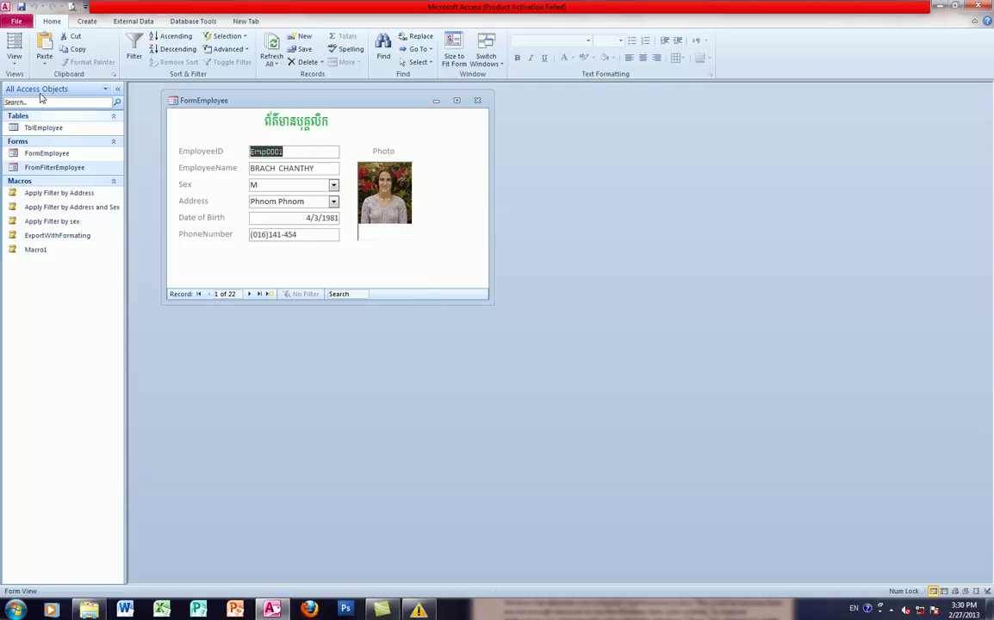
# In Design View, widen the Photo frame to about 1.04 inches and set its Size Mode to Stretch.
pyautogui.click(14, 58)
pyautogui.click(29, 215)
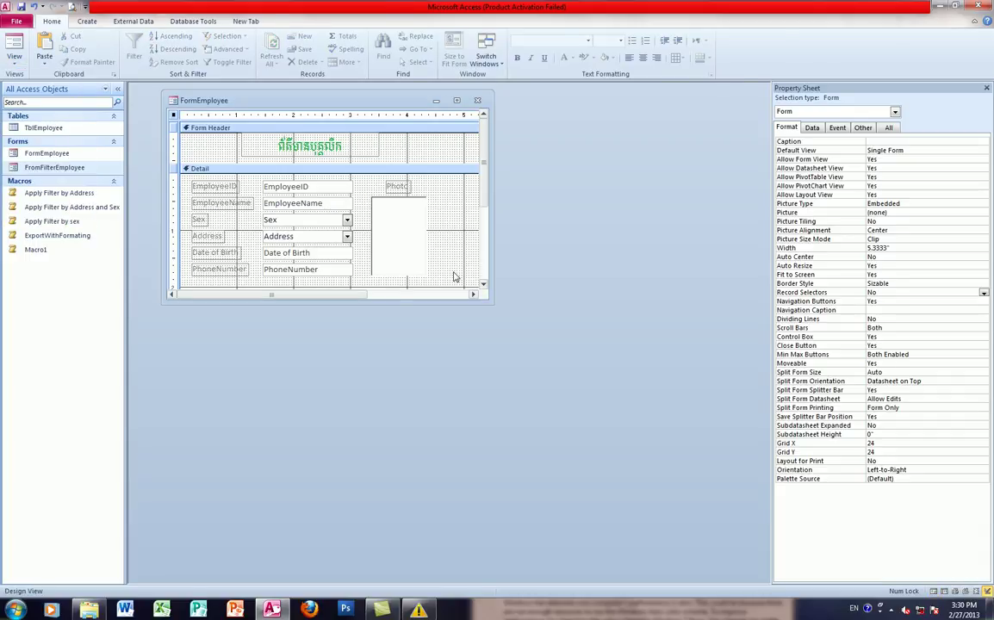
pyautogui.click(406, 244)
pyautogui.moveTo(427, 234); pyautogui.dragTo(432, 234)
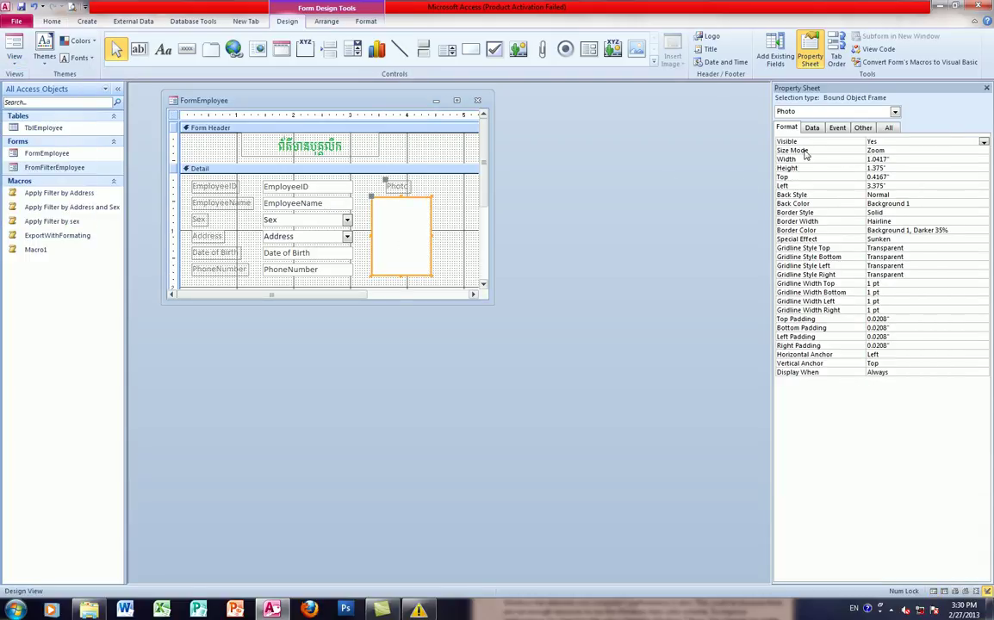
pyautogui.click(905, 150)
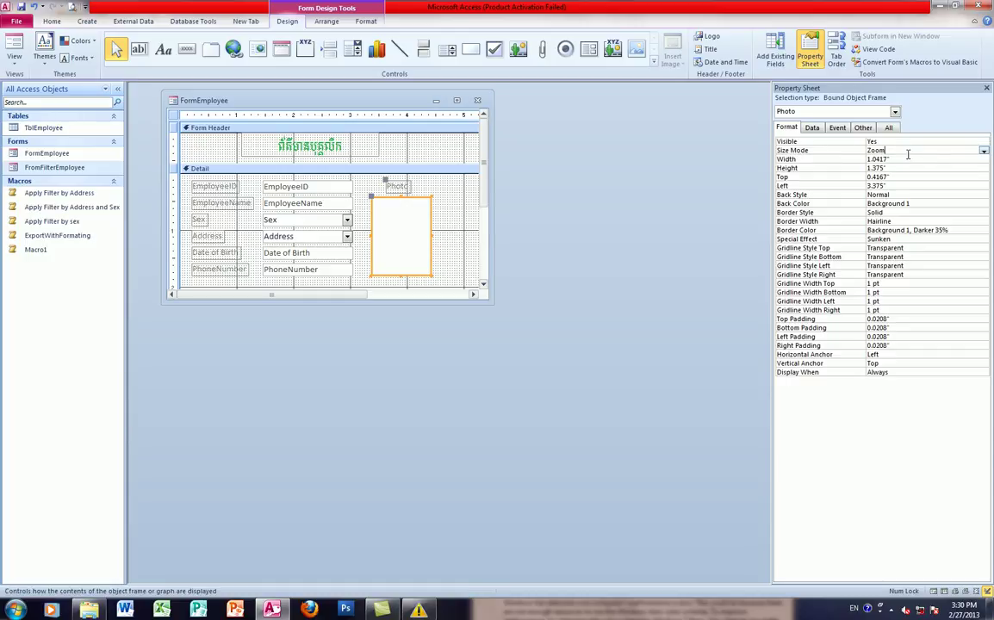
pyautogui.click(983, 151)
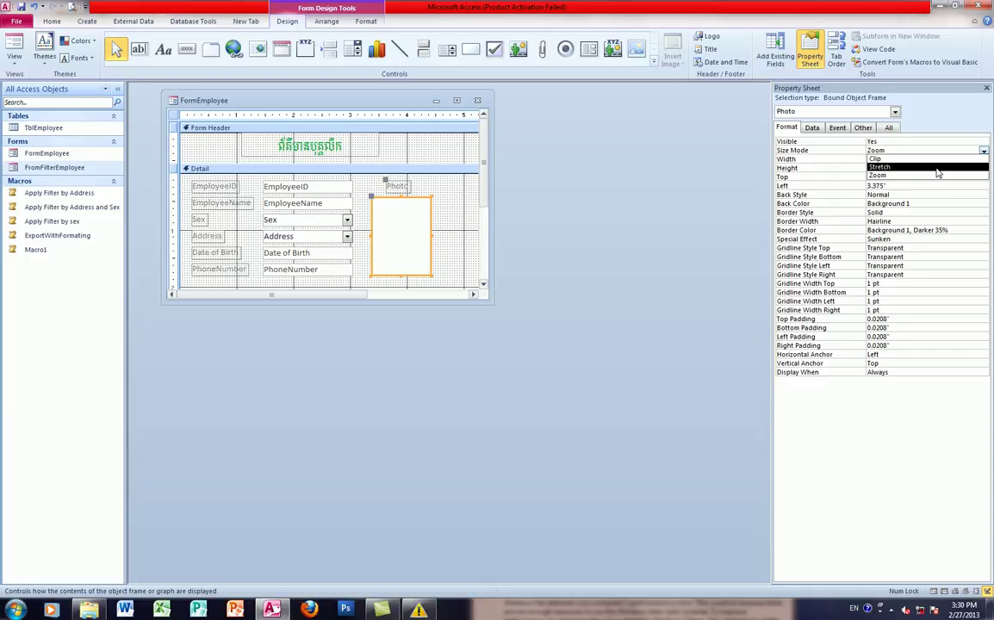
pyautogui.click(936, 168)
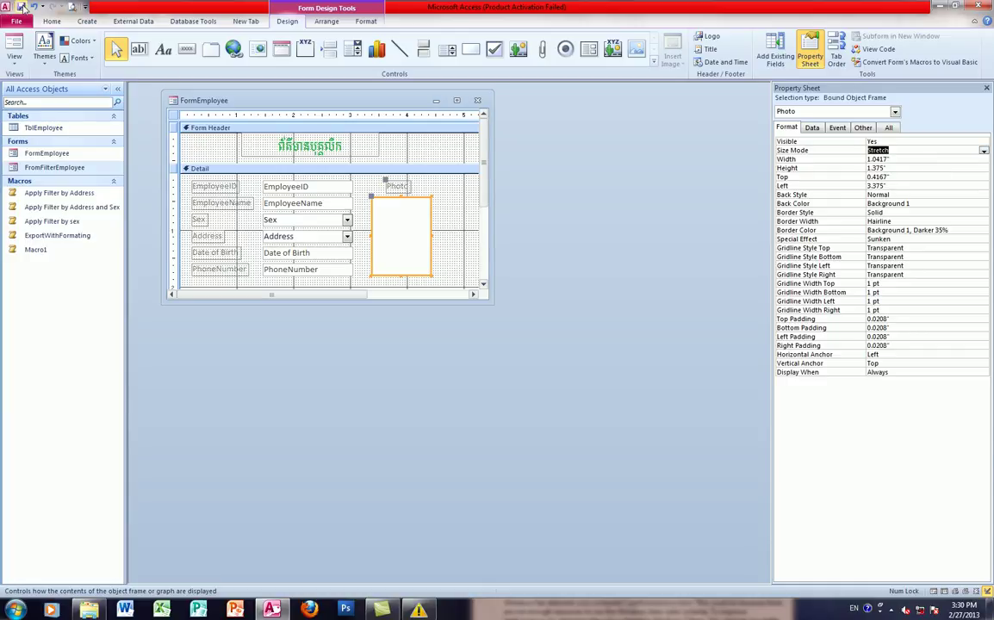
# Show FormEmployee in Form View and go forward and back through the first few records to check how the photos display.
pyautogui.click(50, 23)
pyautogui.click(14, 53)
pyautogui.click(12, 76)
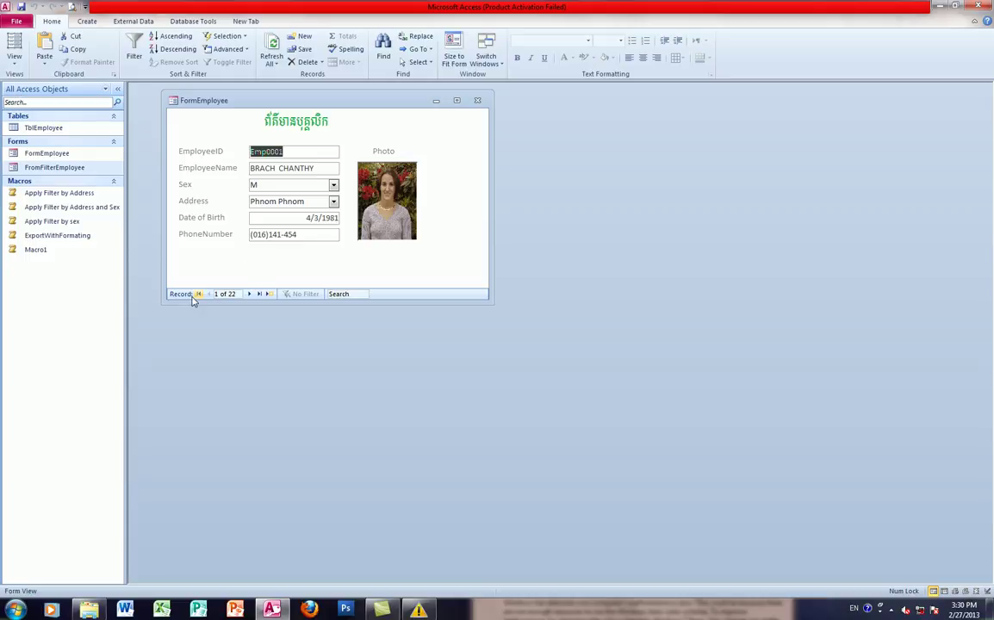
pyautogui.click(249, 294)
pyautogui.click(249, 294)
pyautogui.click(249, 293)
pyautogui.click(208, 294)
pyautogui.click(208, 294)
pyautogui.click(209, 294)
pyautogui.click(249, 293)
pyautogui.click(249, 294)
pyautogui.click(249, 294)
pyautogui.click(208, 294)
pyautogui.click(208, 294)
pyautogui.click(209, 294)
# Return to Design View, enlarge the form window, and increase the detail section's height to about 2.6 inches.
pyautogui.click(14, 62)
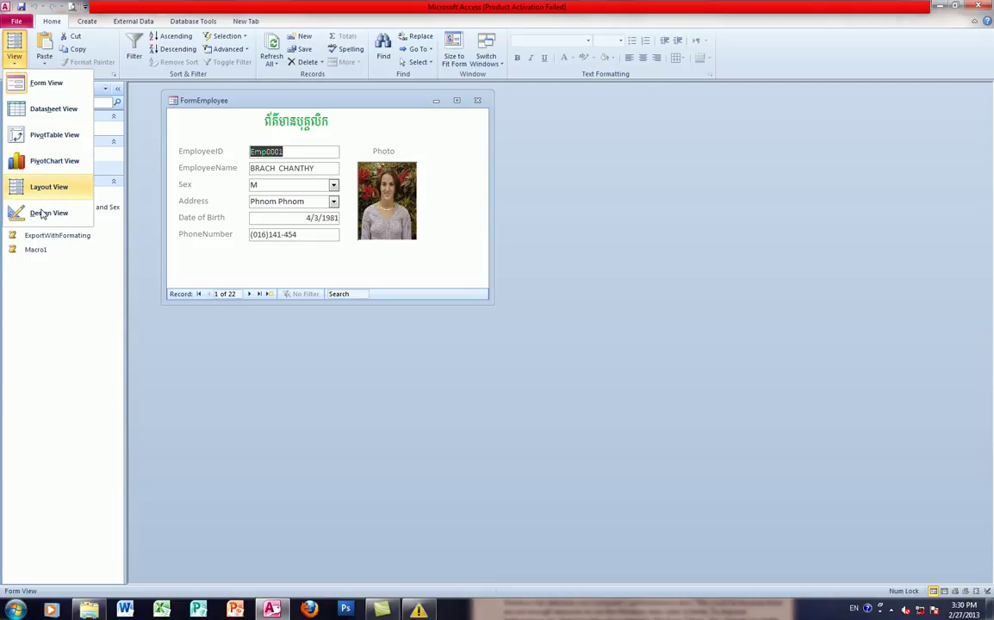
pyautogui.click(34, 193)
pyautogui.moveTo(491, 303); pyautogui.dragTo(500, 336)
pyautogui.moveTo(452, 297); pyautogui.dragTo(452, 307)
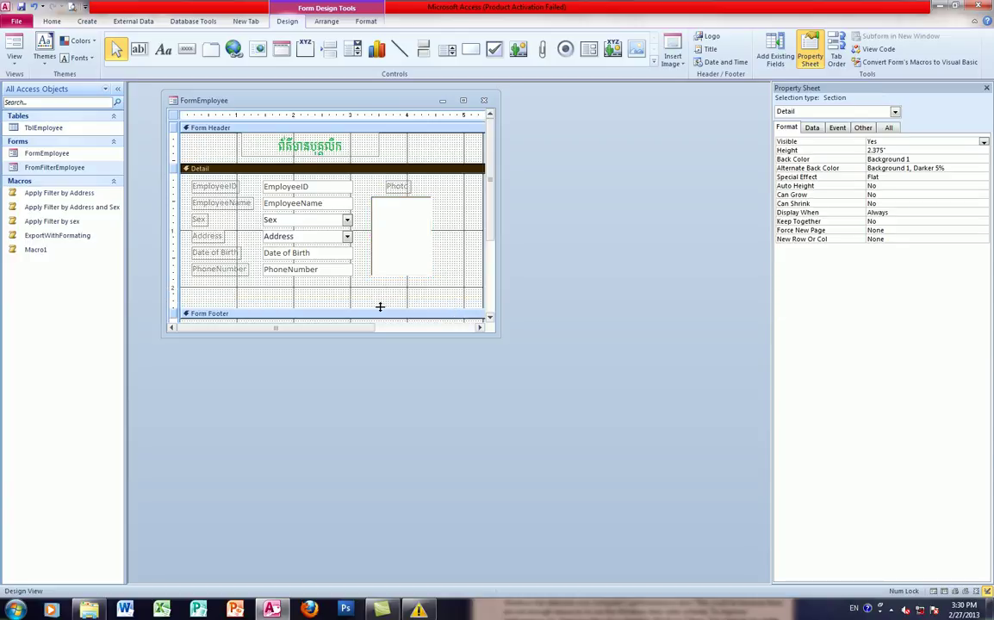
pyautogui.moveTo(500, 337); pyautogui.dragTo(513, 356)
pyautogui.moveTo(452, 307); pyautogui.dragTo(455, 321)
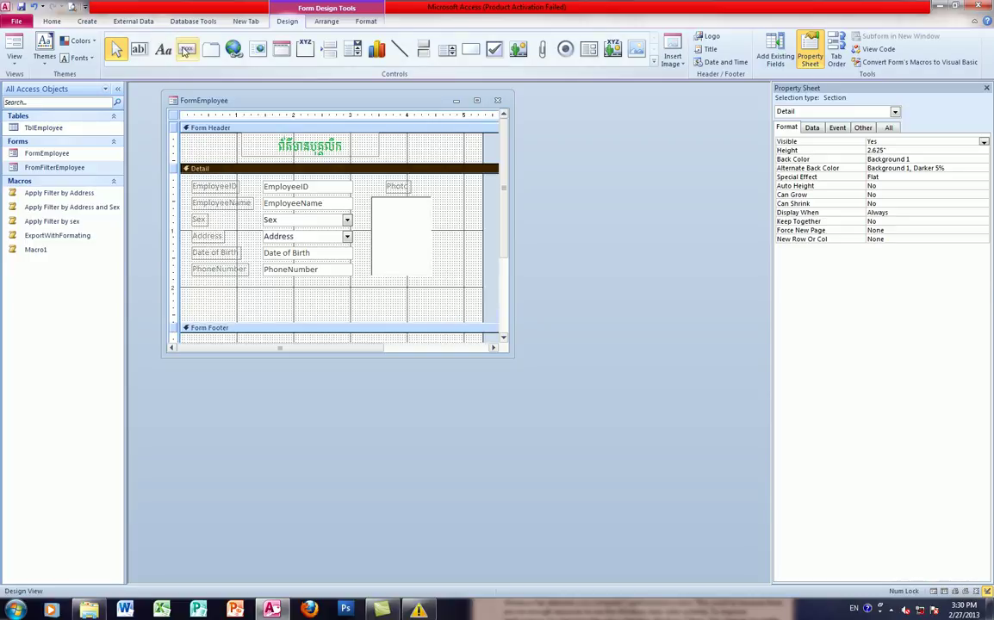
# Add a command button below the PhoneNumber field that runs Go To First Record and shows the Go To First picture.
pyautogui.click(186, 51)
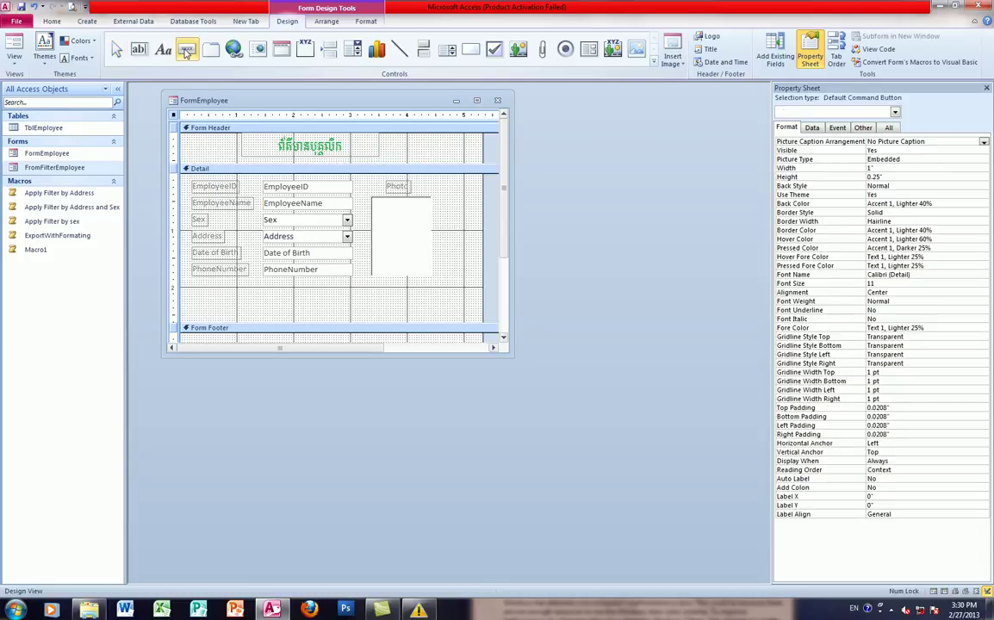
pyautogui.moveTo(197, 292); pyautogui.dragTo(236, 310)
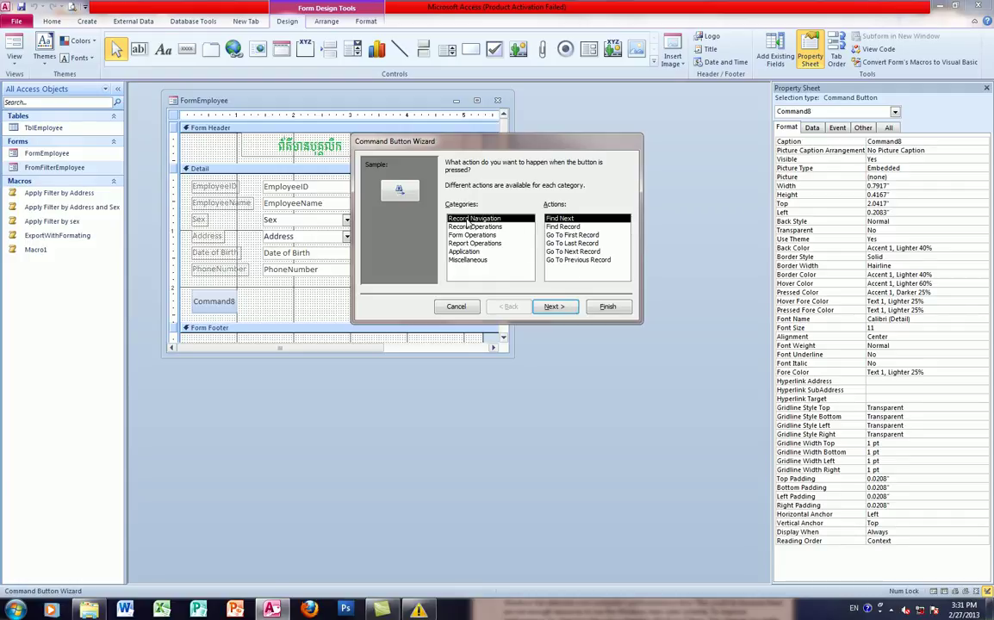
pyautogui.click(569, 235)
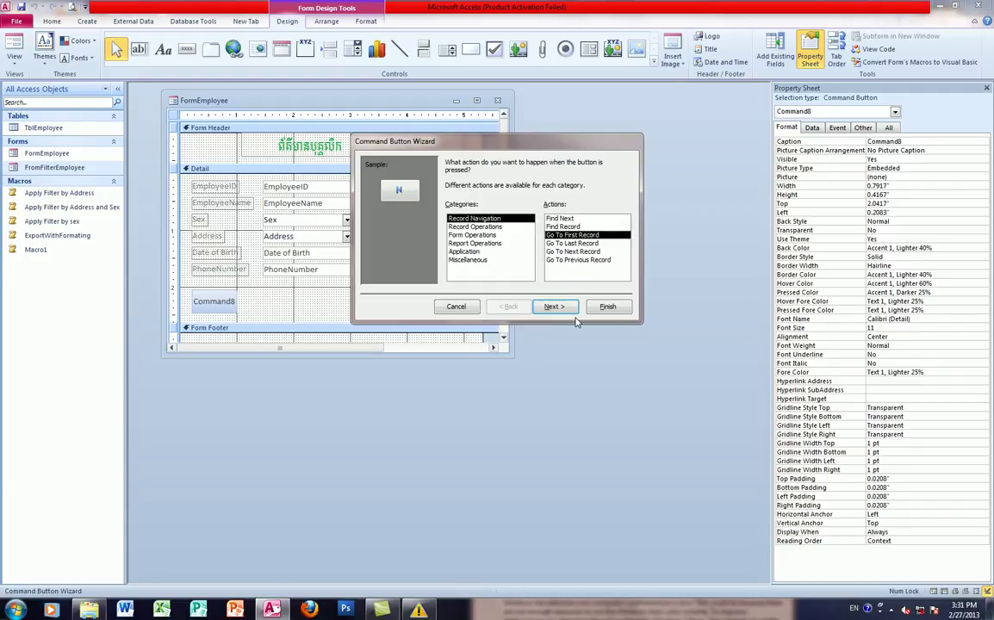
pyautogui.click(556, 308)
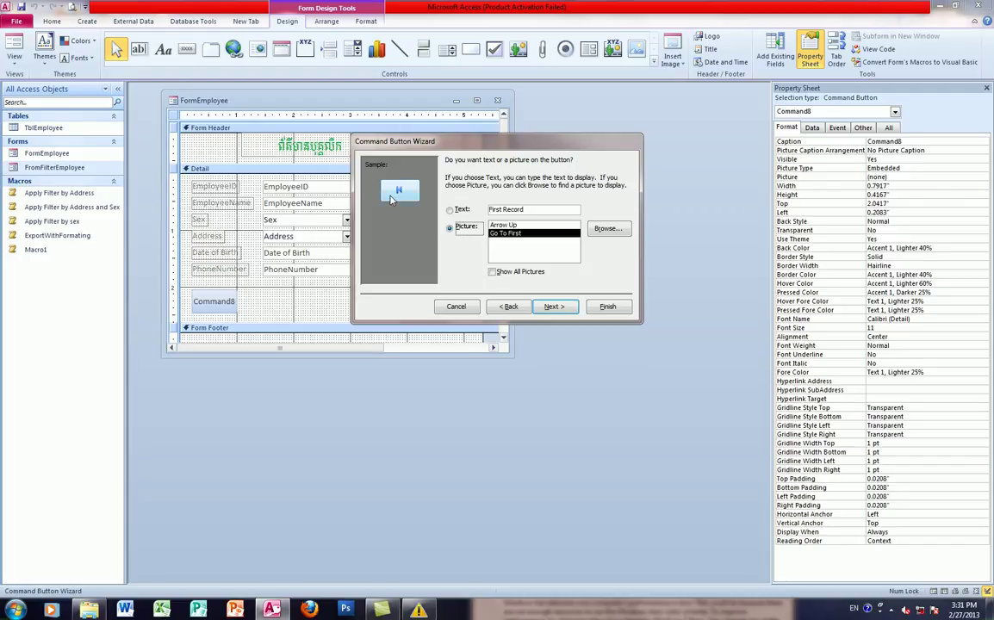
pyautogui.click(554, 307)
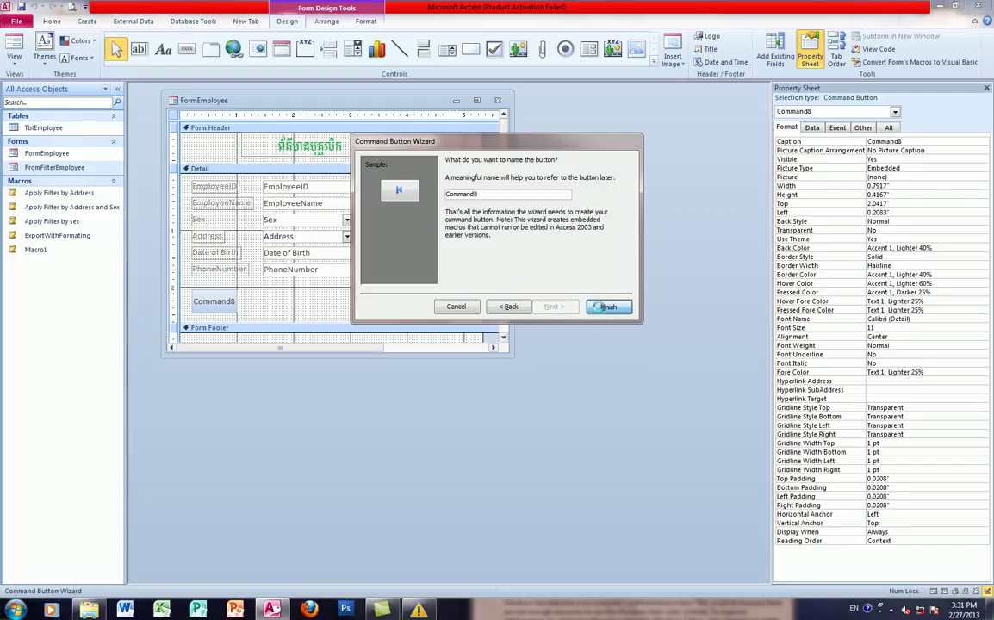
pyautogui.click(607, 307)
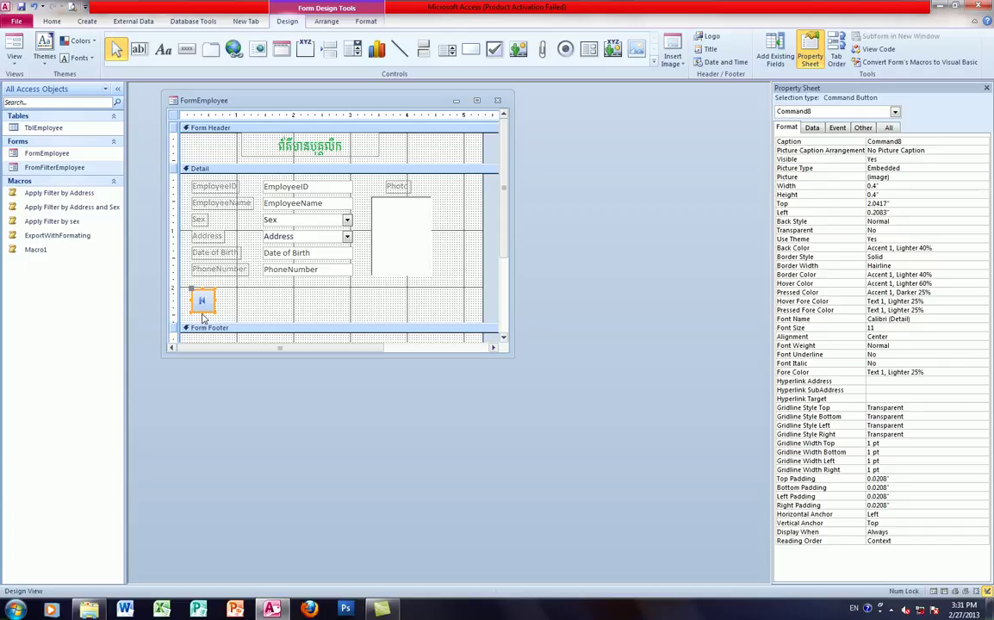
# Reduce the first-record button's height to about 0.3 inches, and check the form in Form View by advancing one record.
pyautogui.moveTo(202, 312); pyautogui.dragTo(201, 305)
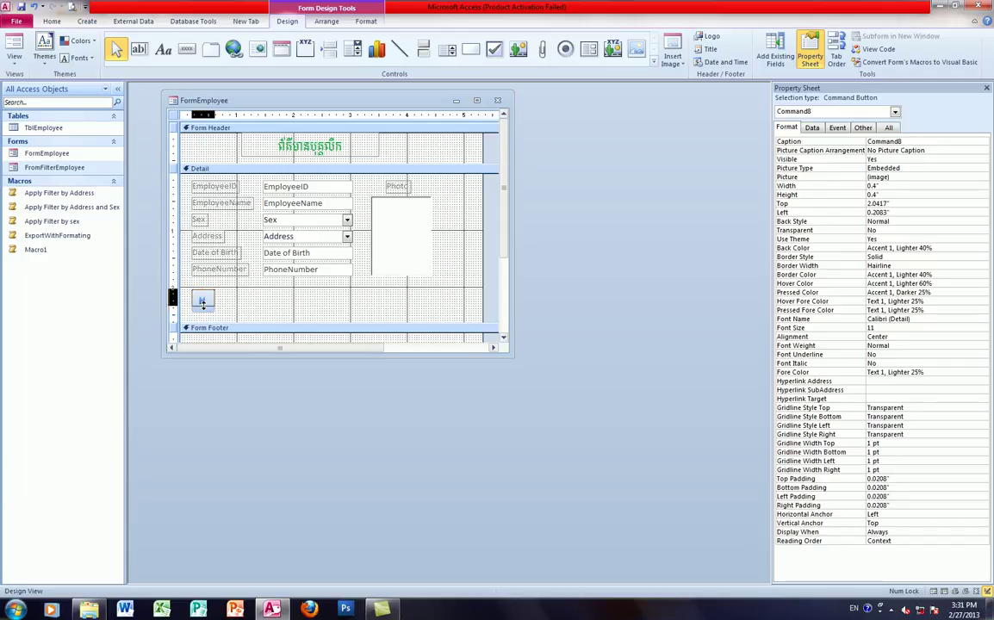
pyautogui.click(13, 52)
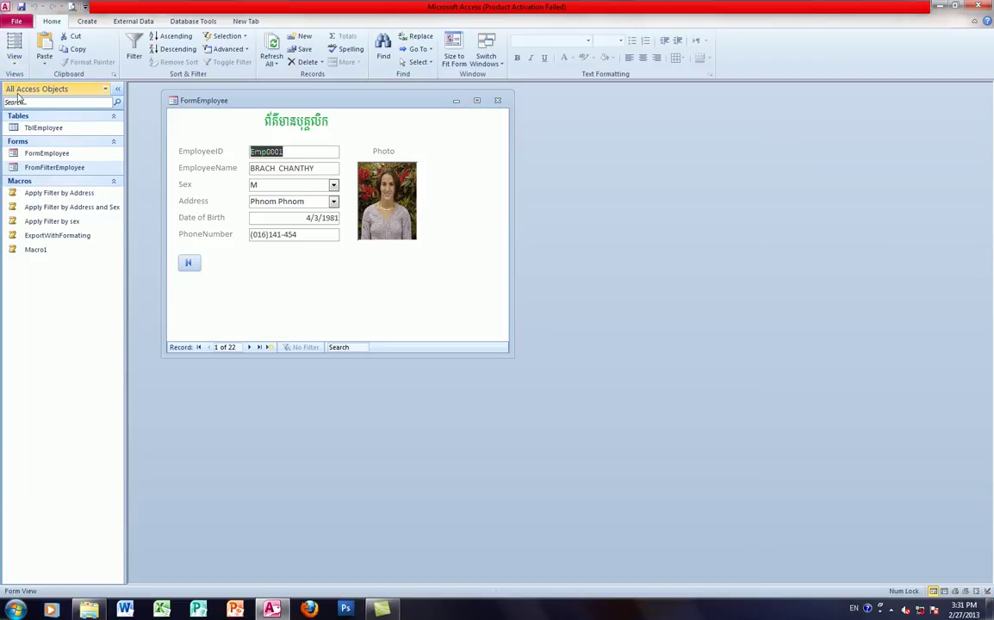
pyautogui.click(248, 347)
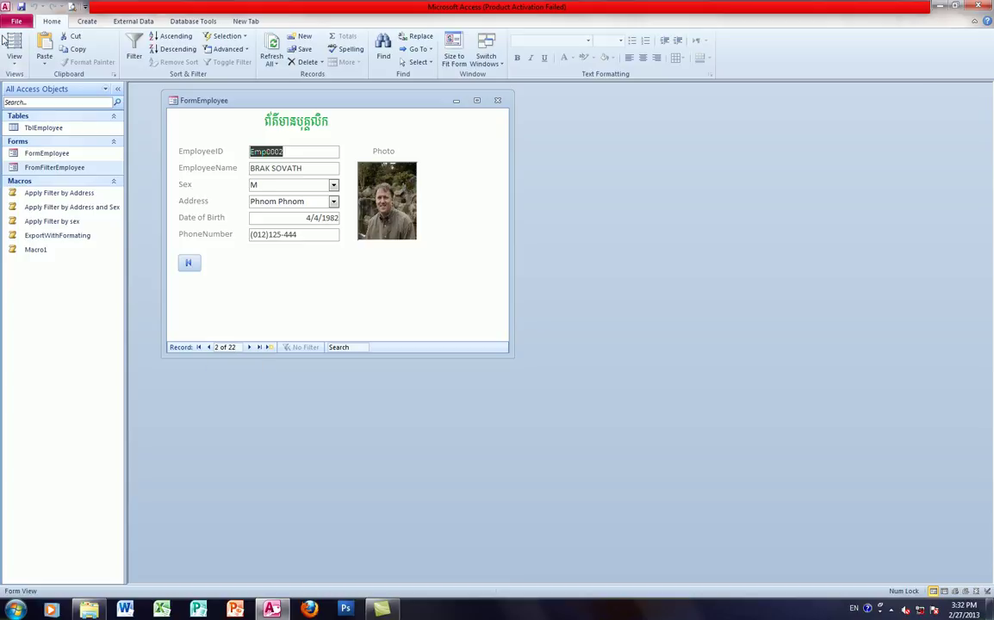
# In Design View, add a text box about 2.4 inches wide beside the first-record button and delete its attached label.
pyautogui.click(14, 59)
pyautogui.click(33, 213)
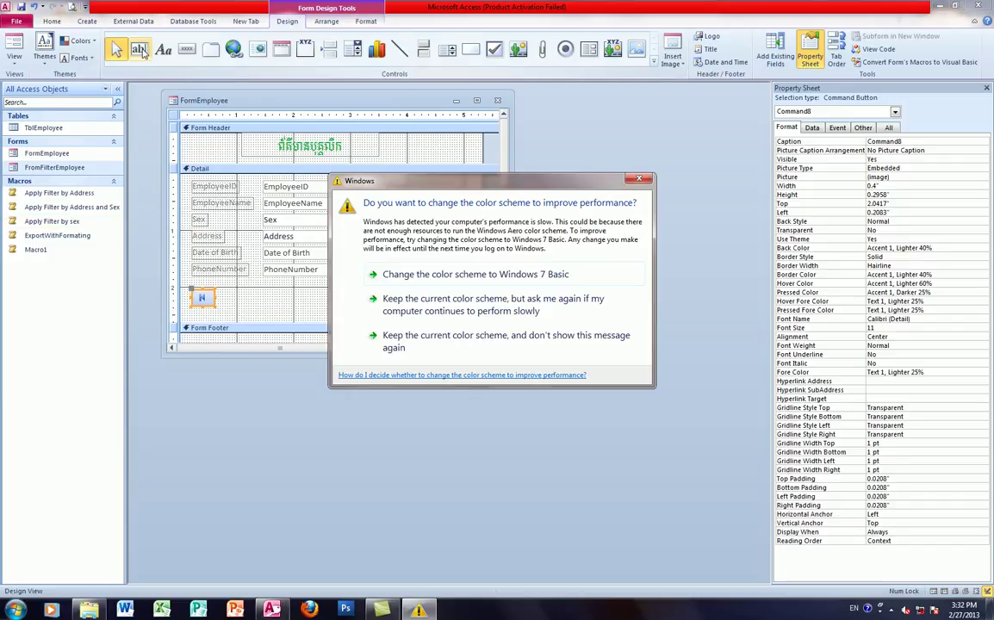
pyautogui.moveTo(515, 180); pyautogui.dragTo(613, 456)
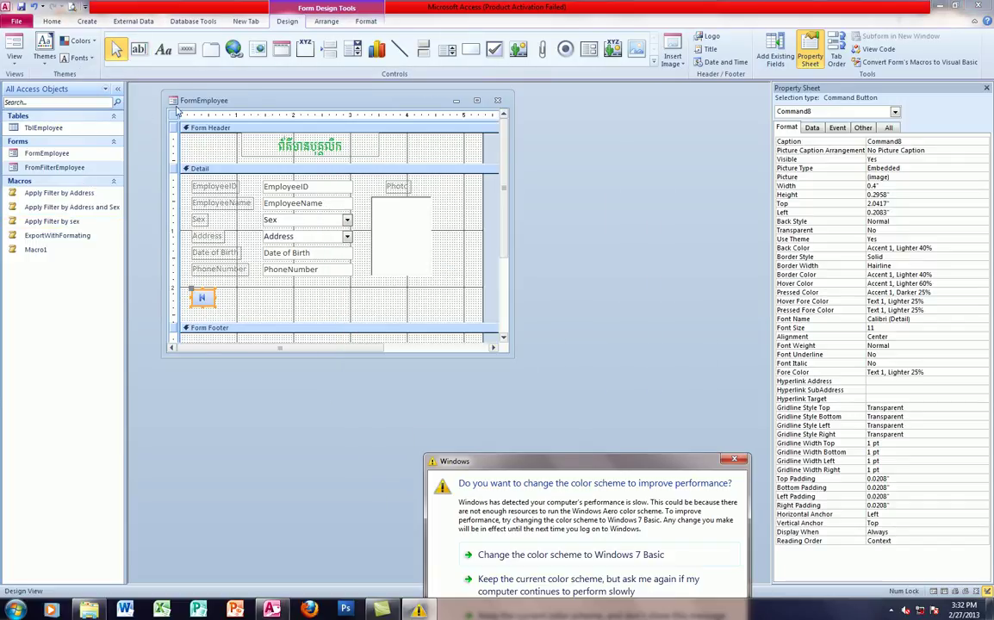
pyautogui.moveTo(225, 296); pyautogui.dragTo(326, 323)
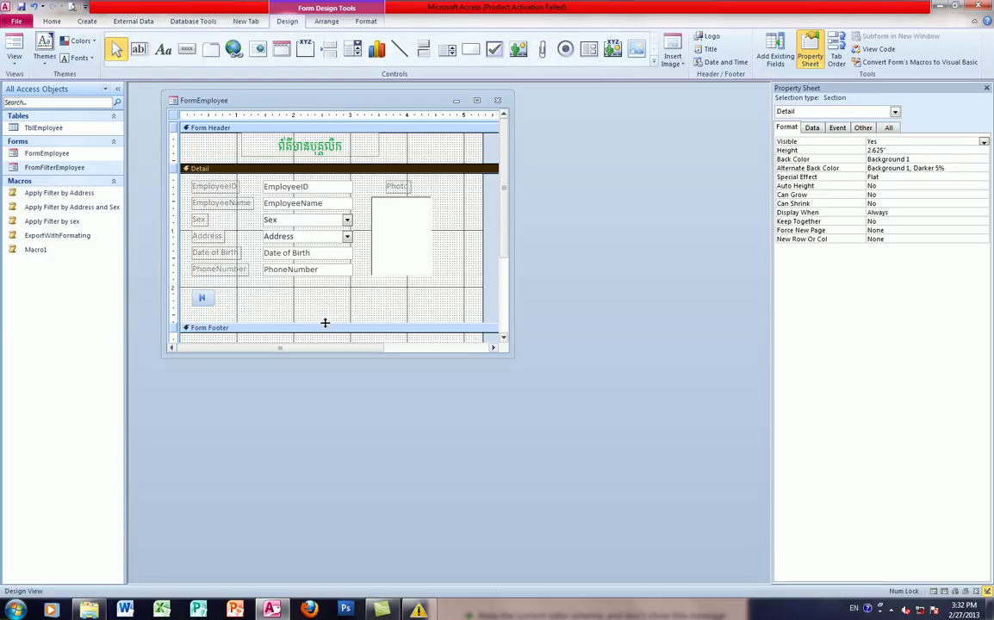
pyautogui.click(139, 49)
pyautogui.moveTo(227, 291); pyautogui.dragTo(362, 305)
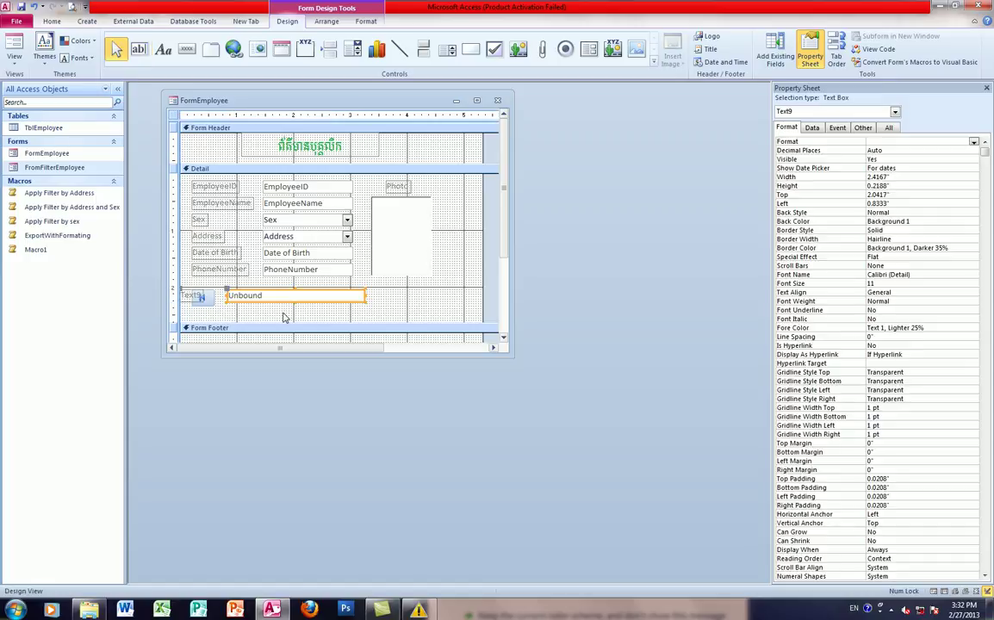
pyautogui.click(185, 297)
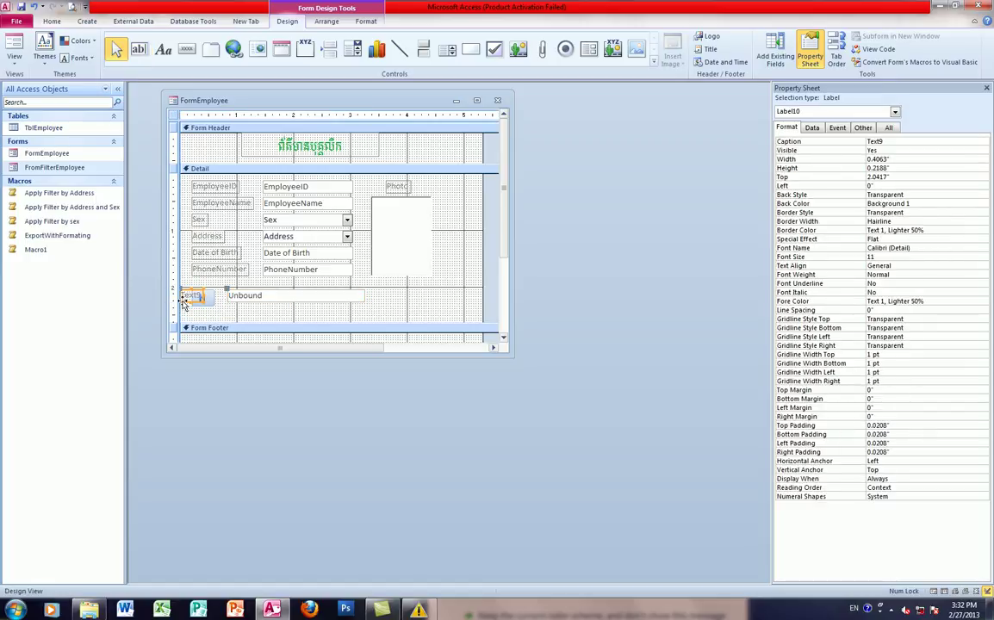
pyautogui.press('Delete')
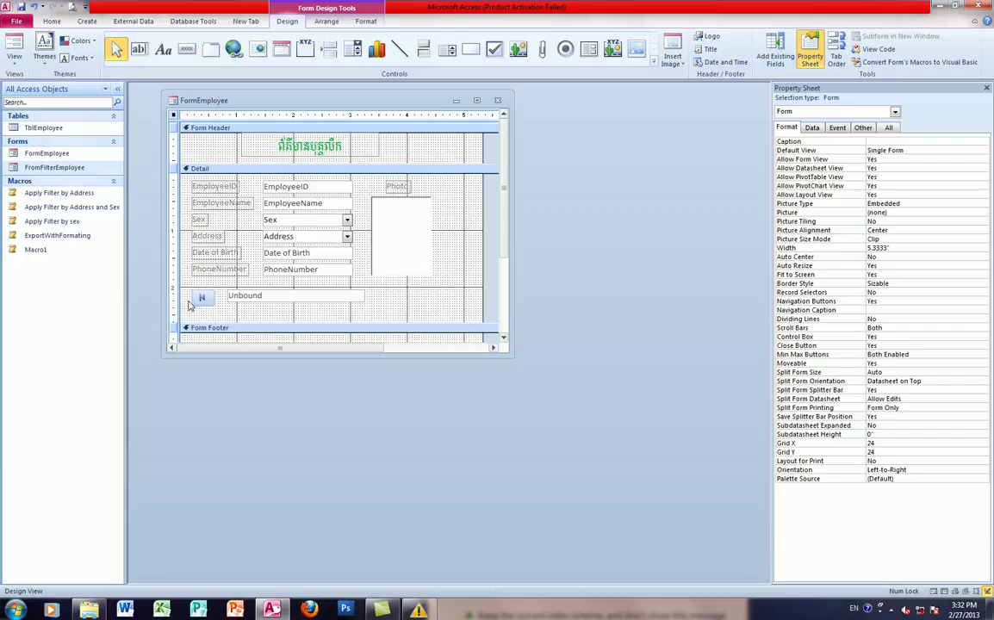
# Increase the unbound text box's height to about 0.29 inches, enter =[Currendrecord] in it, and check it in Form View.
pyautogui.click(248, 296)
pyautogui.moveTo(294, 300); pyautogui.dragTo(294, 304)
pyautogui.click(282, 295)
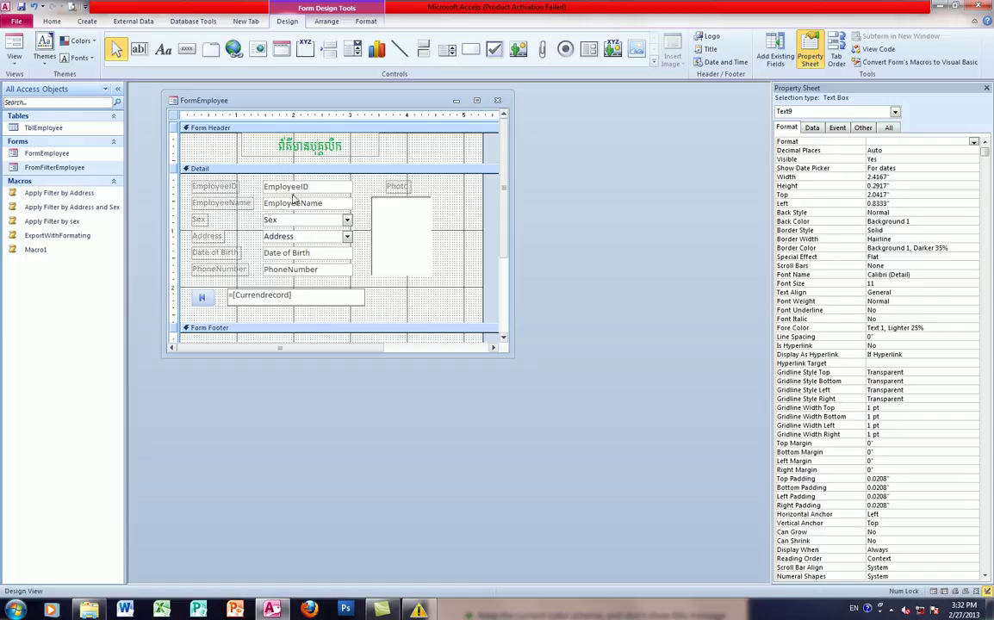
pyautogui.click(245, 313)
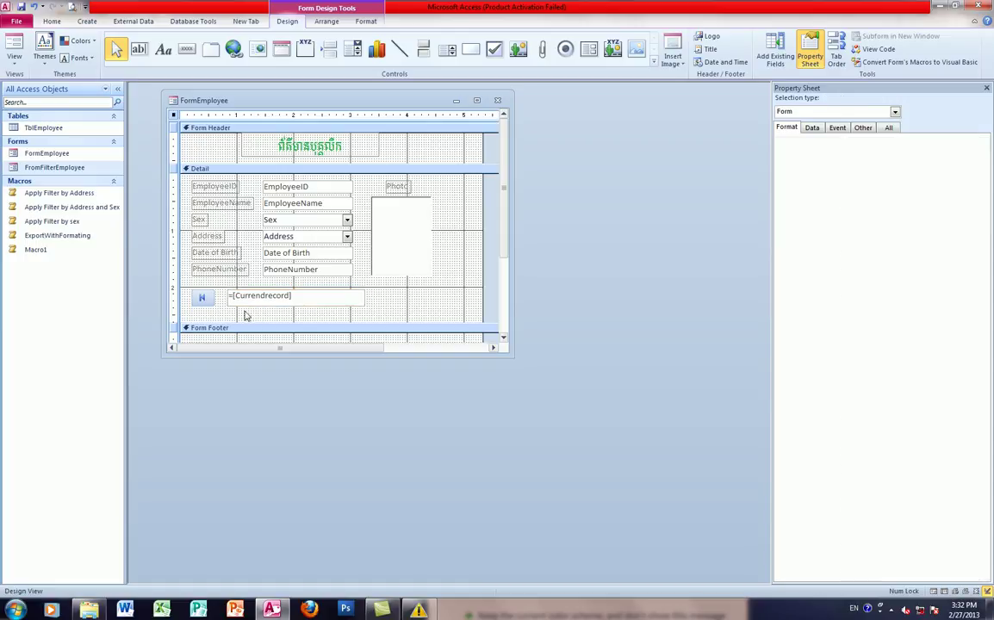
pyautogui.click(16, 55)
pyautogui.click(26, 79)
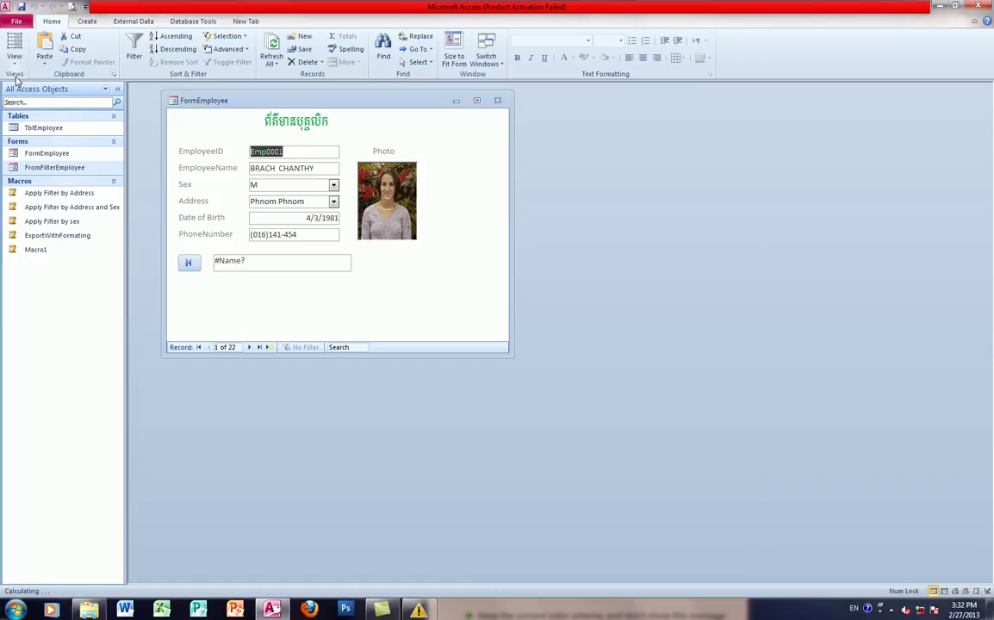
# Try the text box's expression without its equals sign, as [Currendrecord], and check it in Form View.
pyautogui.click(14, 57)
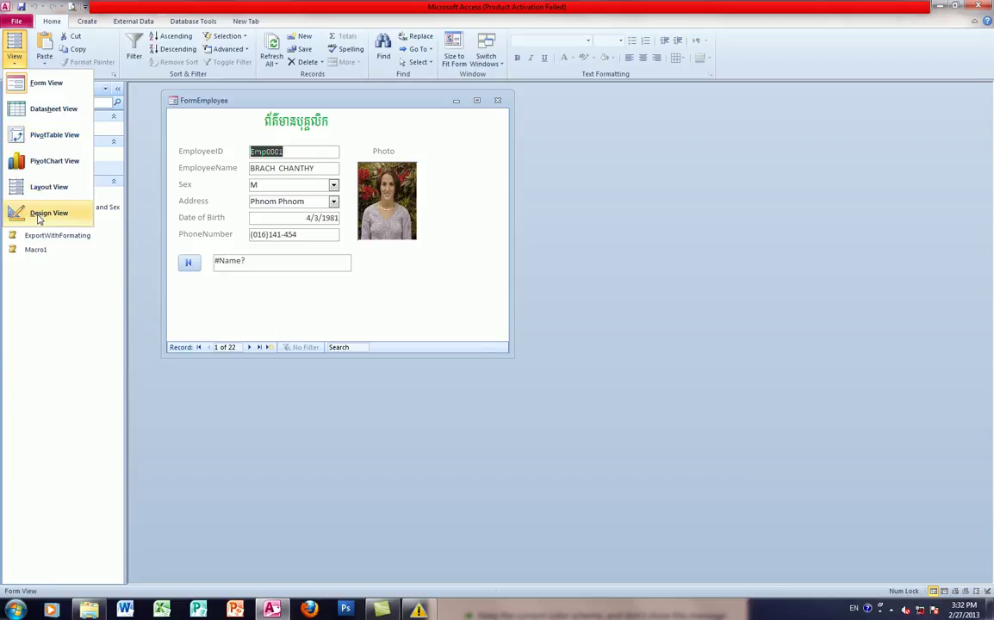
pyautogui.click(45, 216)
pyautogui.click(234, 302)
pyautogui.click(237, 295)
pyautogui.press('Home')
pyautogui.press('Delete')
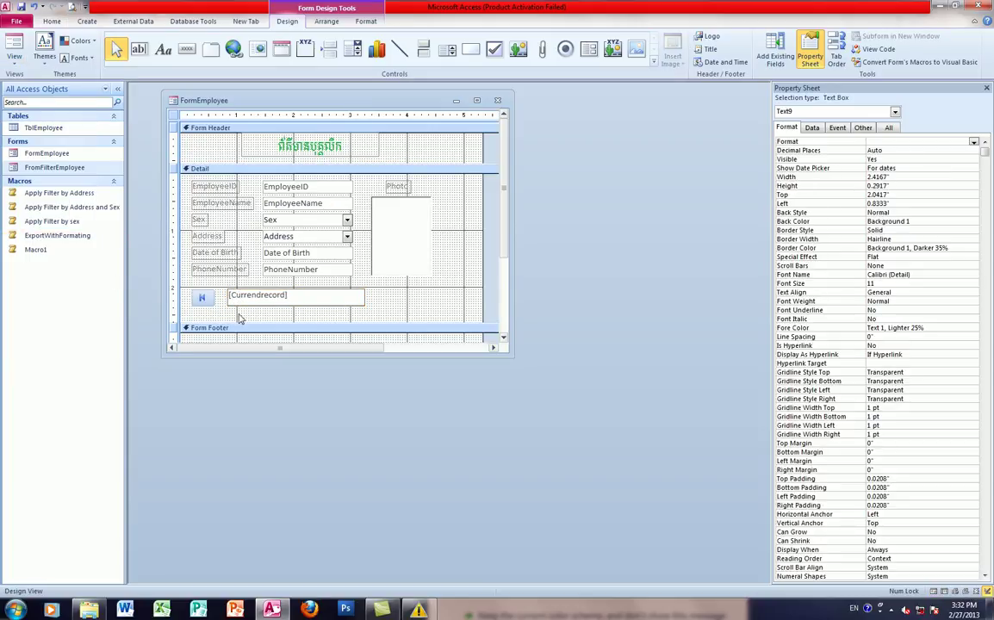
pyautogui.click(239, 318)
pyautogui.click(14, 56)
pyautogui.click(15, 80)
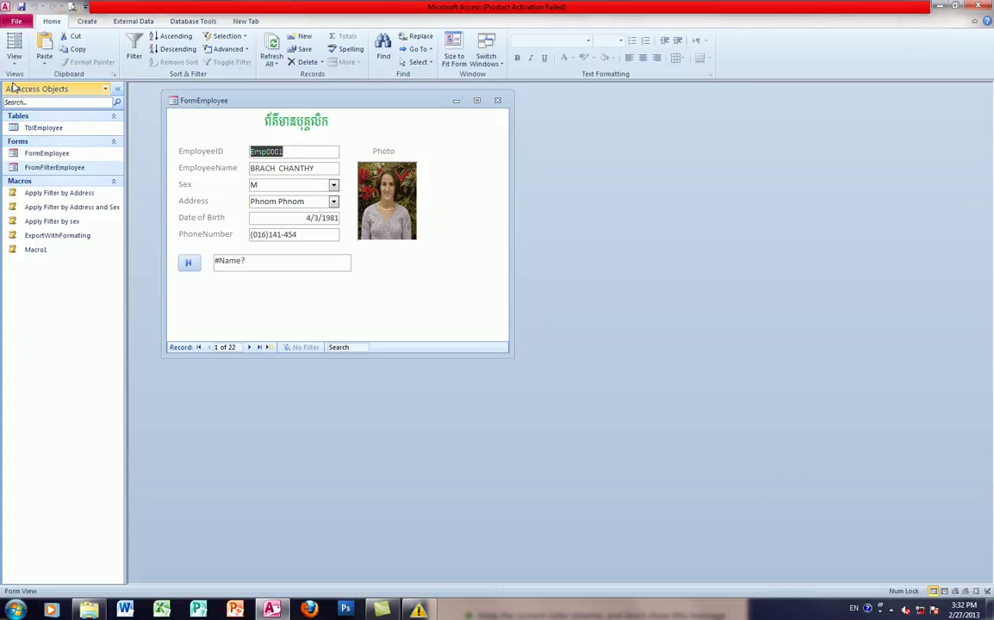
# In Design View, set the text box's expression to =[CurrentRecord] and check it in Form View.
pyautogui.click(14, 56)
pyautogui.click(30, 190)
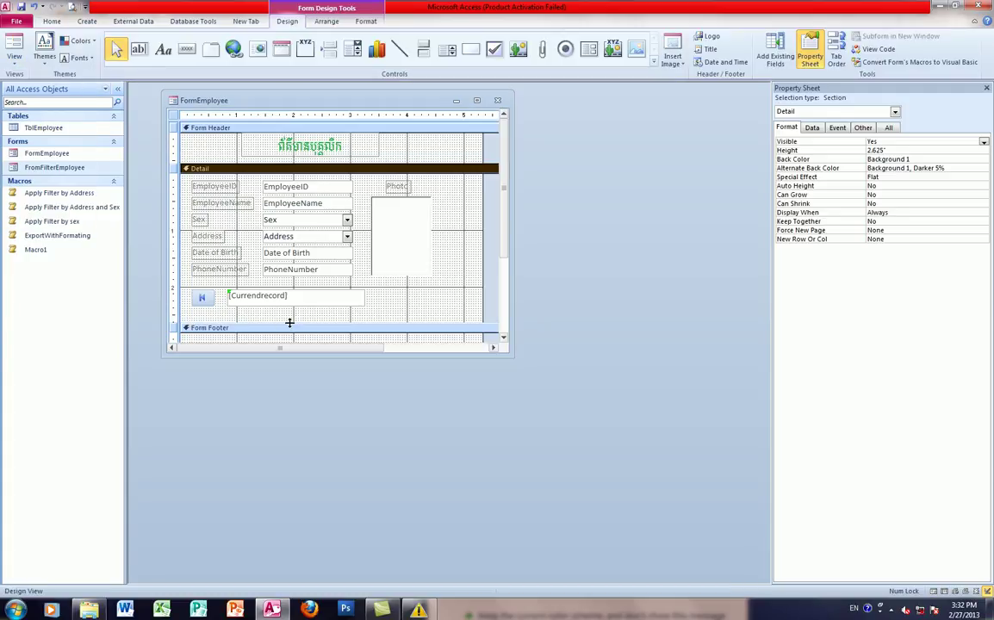
pyautogui.click(309, 295)
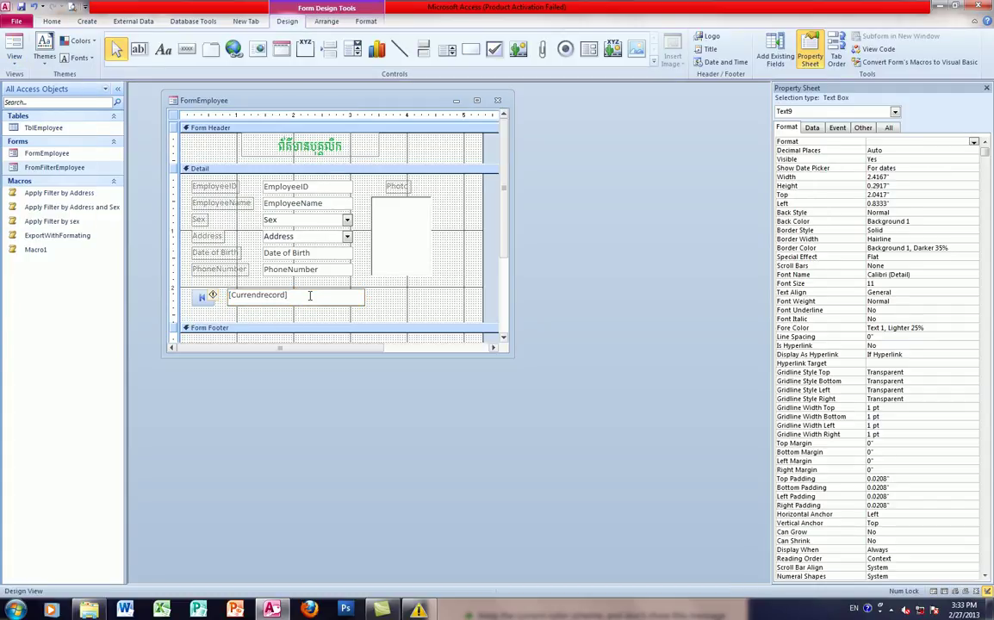
pyautogui.moveTo(309, 295); pyautogui.dragTo(182, 290)
pyautogui.write('=')
pyautogui.click(245, 313)
pyautogui.click(14, 60)
pyautogui.click(35, 82)
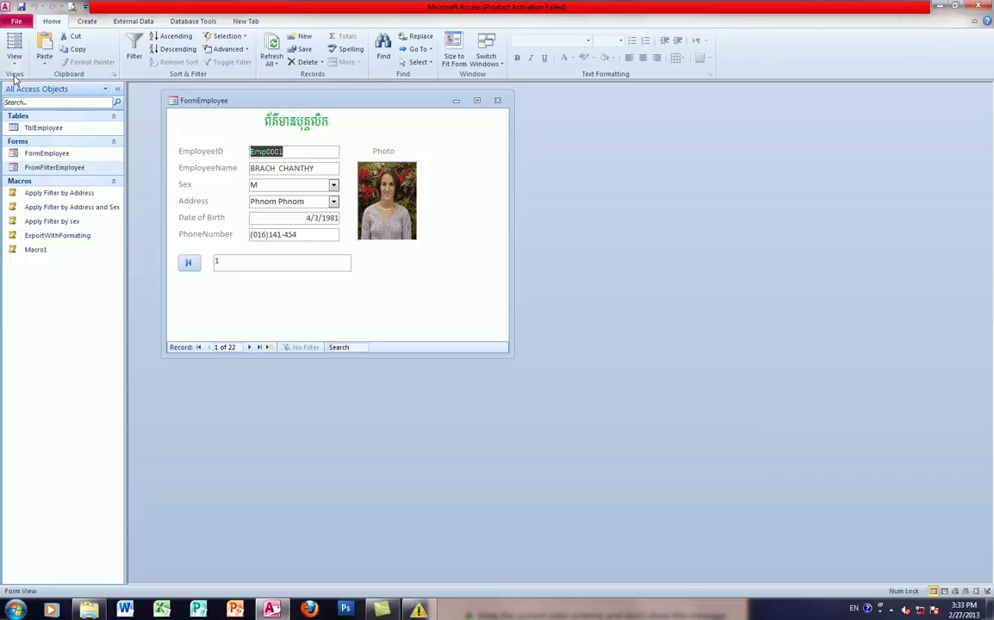
# Review the text box's expression in Design View, and go forward to the fourth record in Form View to check the record number.
pyautogui.click(14, 62)
pyautogui.click(39, 213)
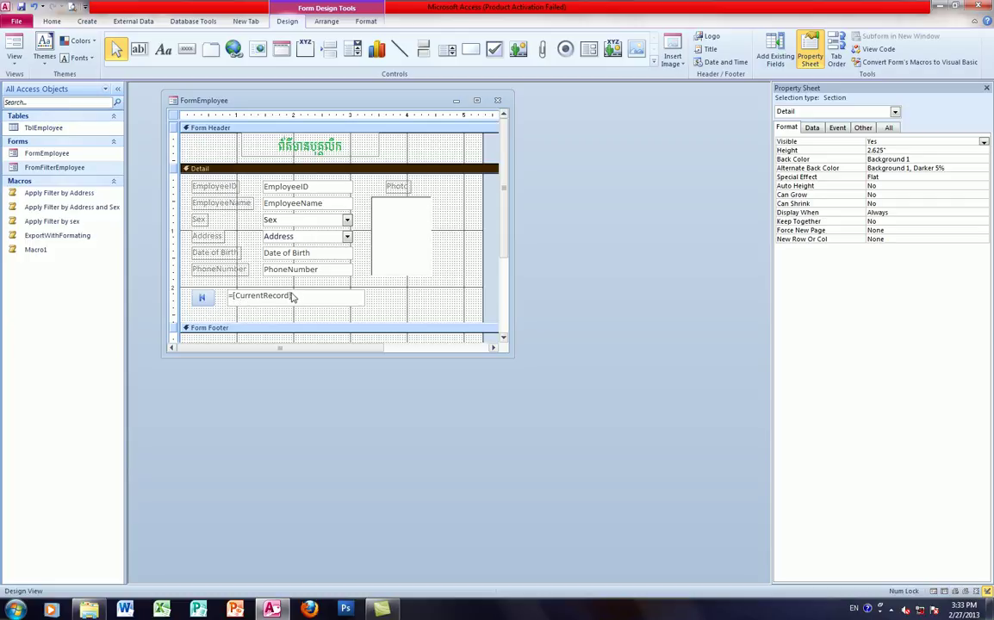
pyautogui.click(15, 57)
pyautogui.click(18, 82)
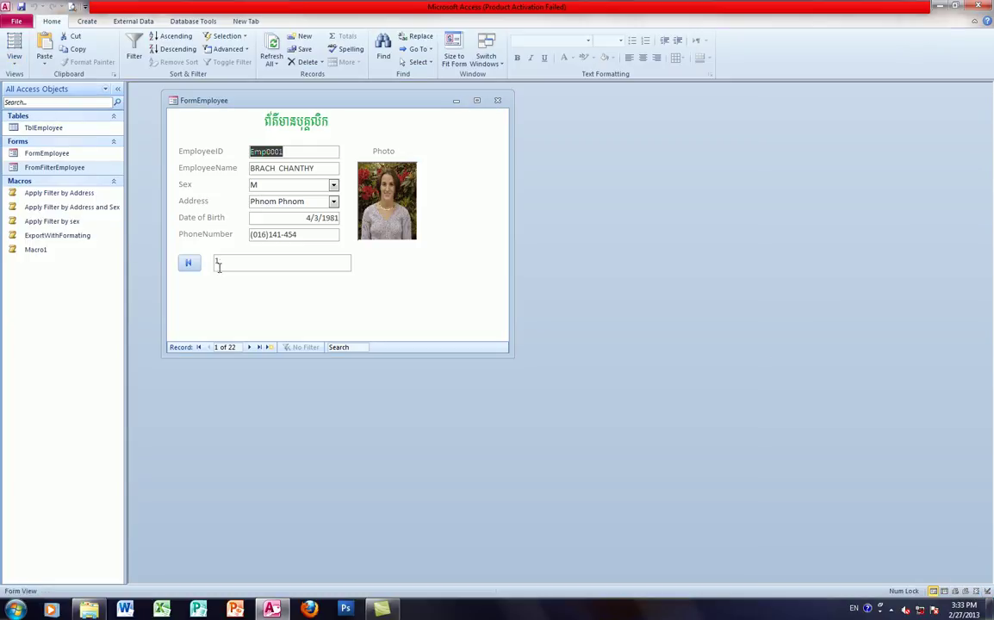
pyautogui.click(250, 347)
pyautogui.click(250, 347)
pyautogui.click(250, 347)
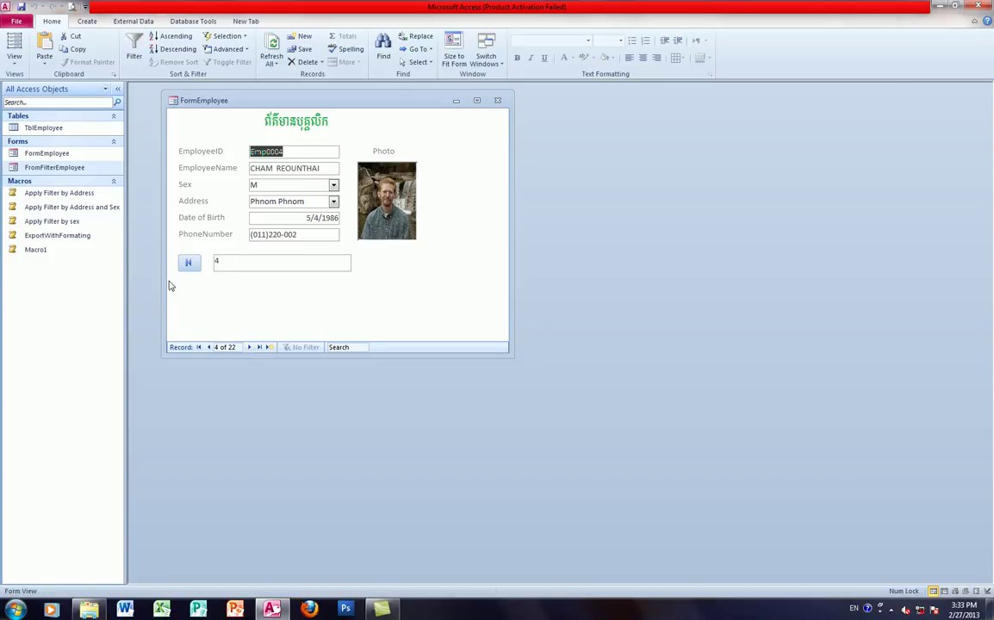
# In Design View, extend the record-number text box's expression to =[CurrentRecord] & " of ".
pyautogui.click(9, 65)
pyautogui.click(26, 211)
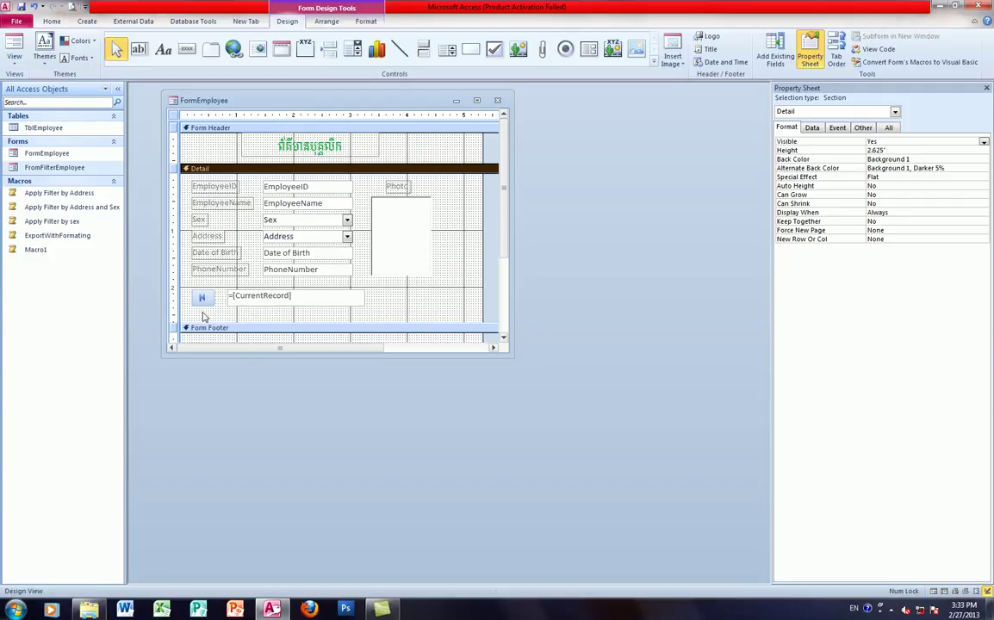
pyautogui.click(297, 296)
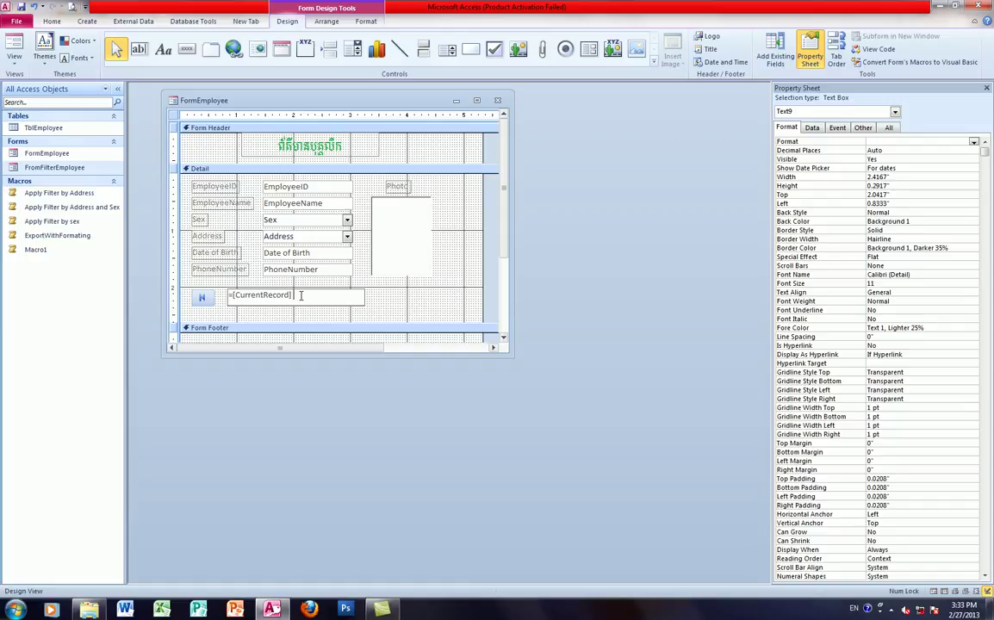
pyautogui.write('& "')
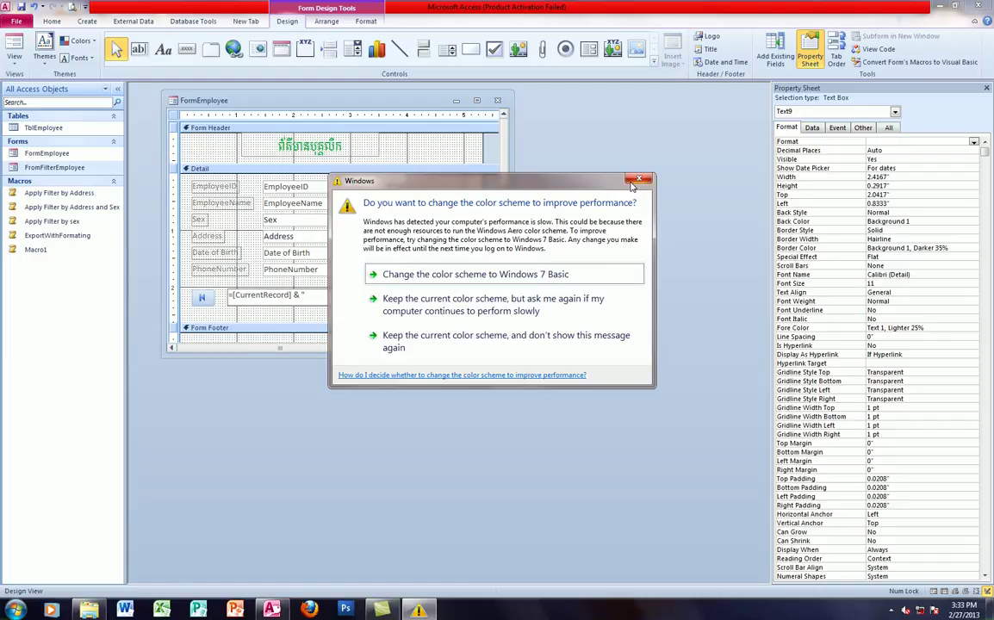
pyautogui.moveTo(555, 181); pyautogui.dragTo(674, 501)
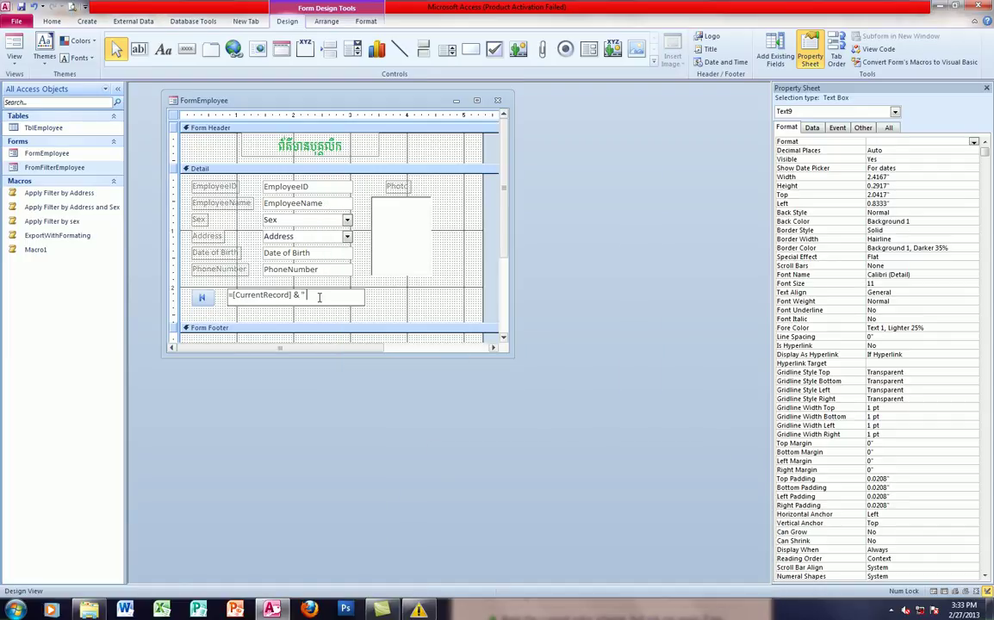
pyautogui.write('of')
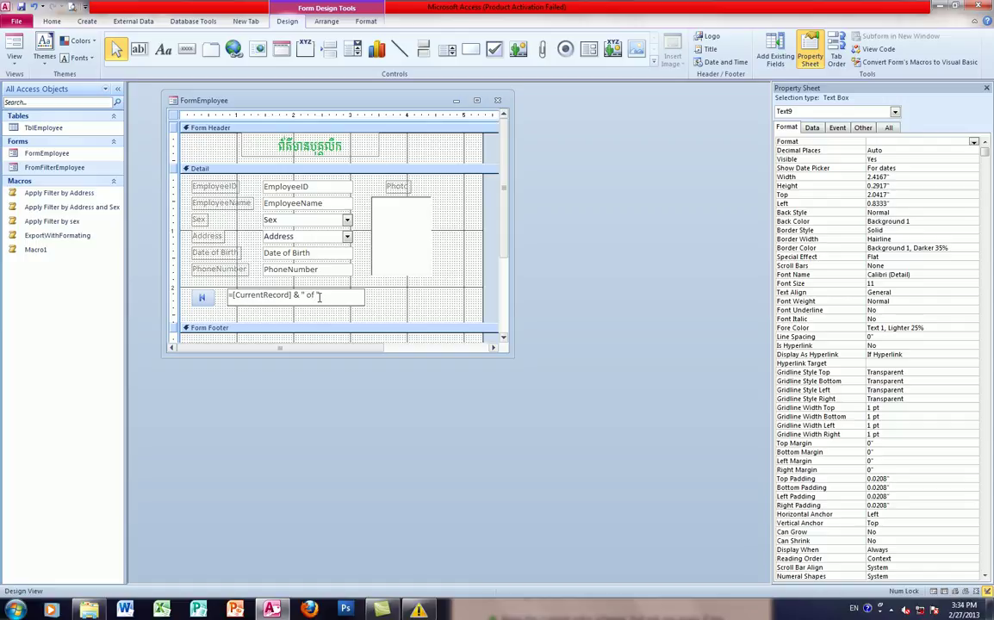
pyautogui.write(' "')
# Save FormEmployee and show it in Form View to check the record-number text box.
pyautogui.click(21, 6)
pyautogui.click(19, 60)
pyautogui.click(26, 86)
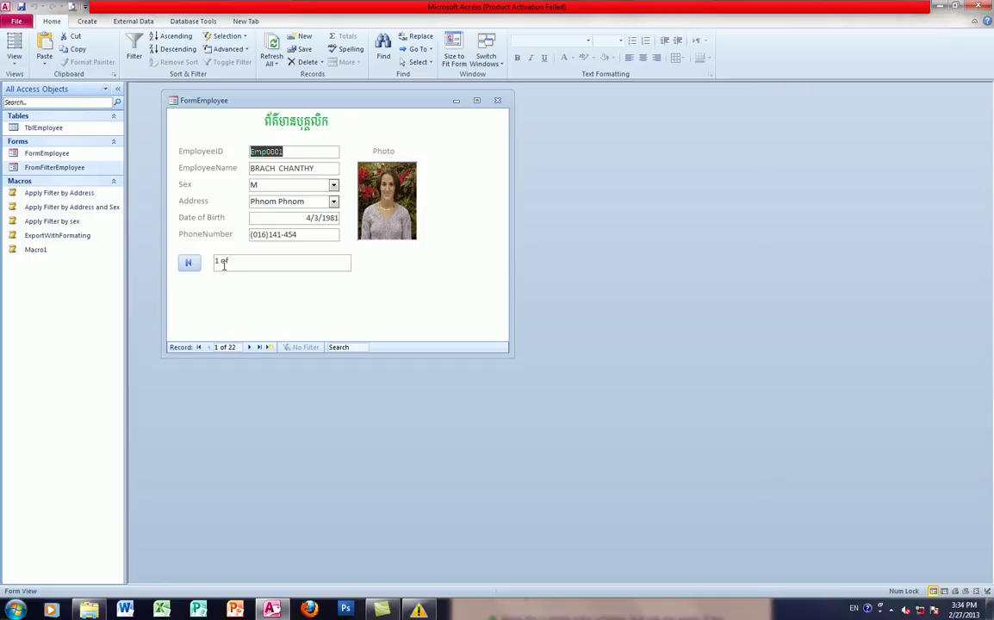
# In Design View, try to append Count([EmployeeID]) to the record-number text box's expression.
pyautogui.click(17, 60)
pyautogui.click(45, 193)
pyautogui.click(327, 298)
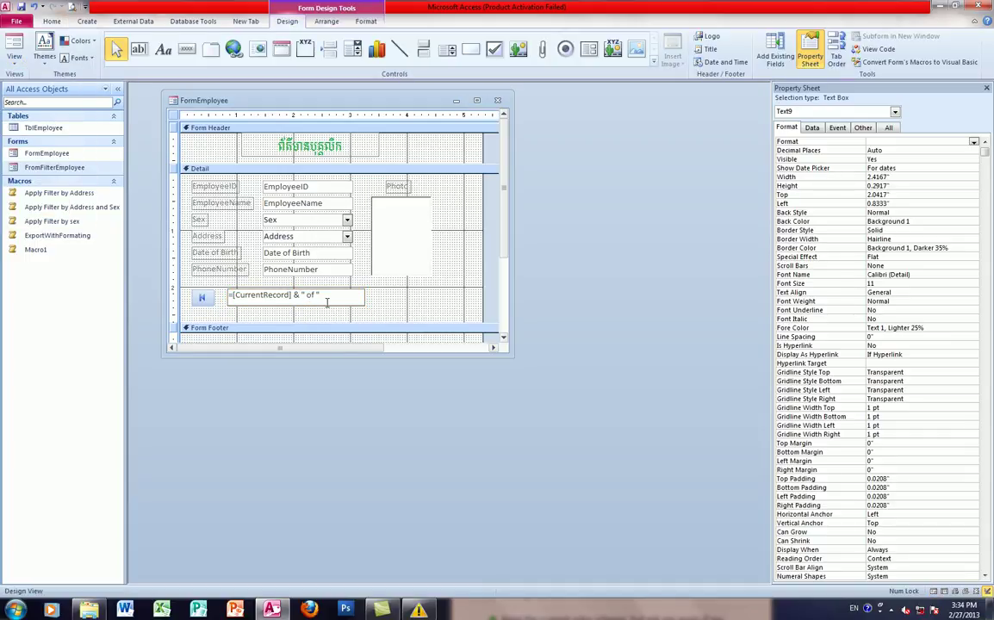
pyautogui.press('BackSpace')
pyautogui.press('Left')
pyautogui.write('" "&')
pyautogui.press('BackSpace')
pyautogui.press('BackSpace')
pyautogui.write('Count([')
pyautogui.write('Empl')
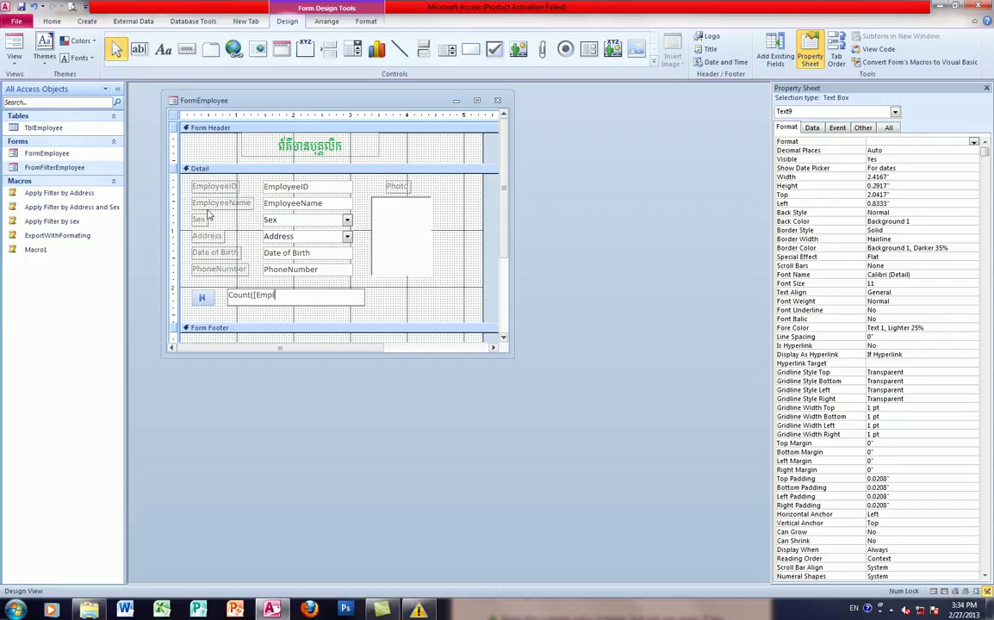
pyautogui.write('oyee')
pyautogui.write('Name')
pyautogui.press('BackSpace')
pyautogui.press('BackSpace')
pyautogui.press('BackSpace')
pyautogui.press('BackSpace')
pyautogui.write('ID])')
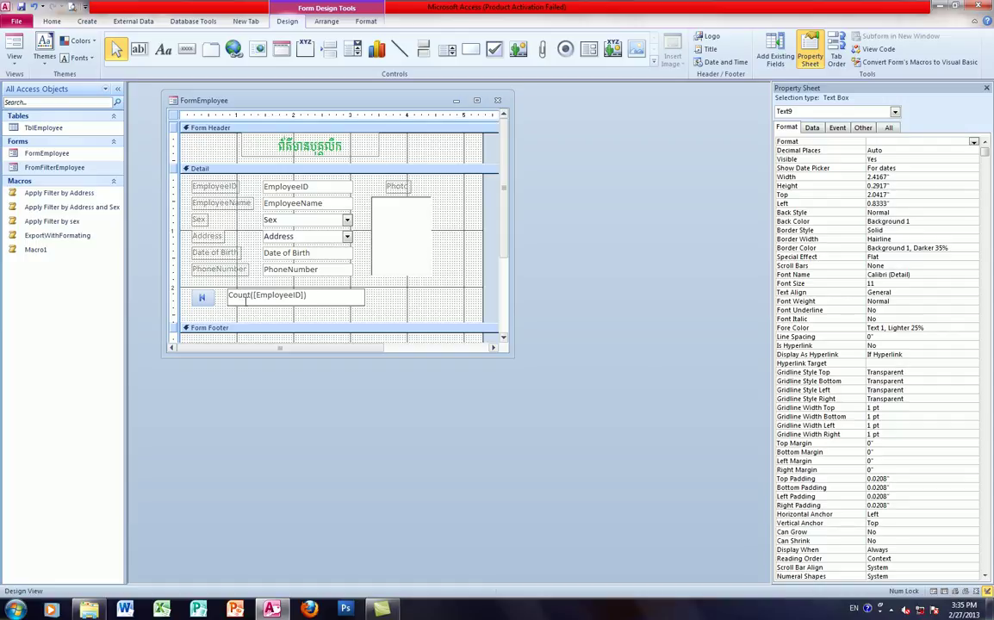
pyautogui.click(257, 316)
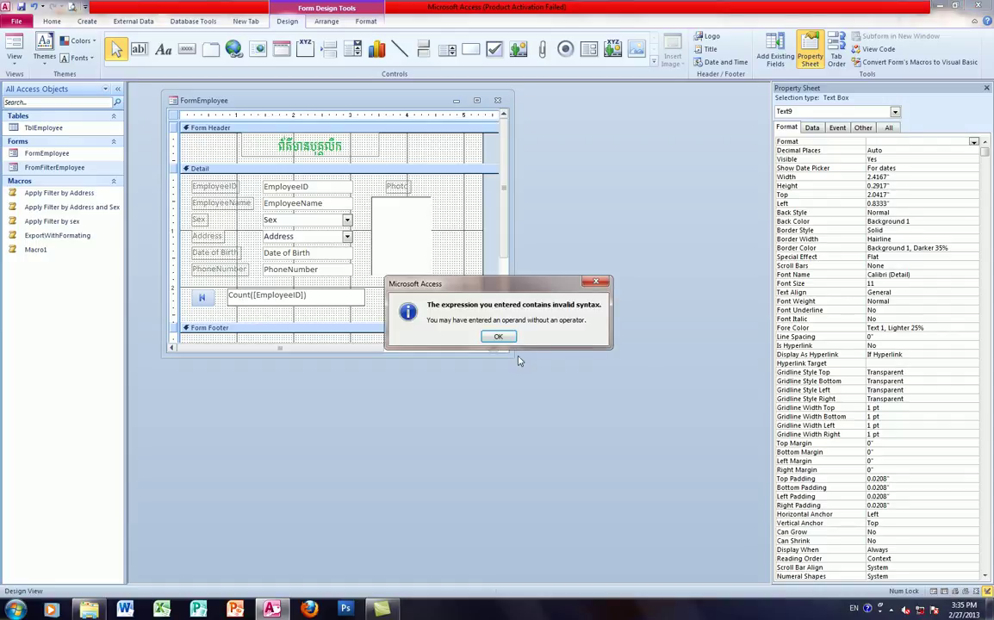
pyautogui.click(498, 336)
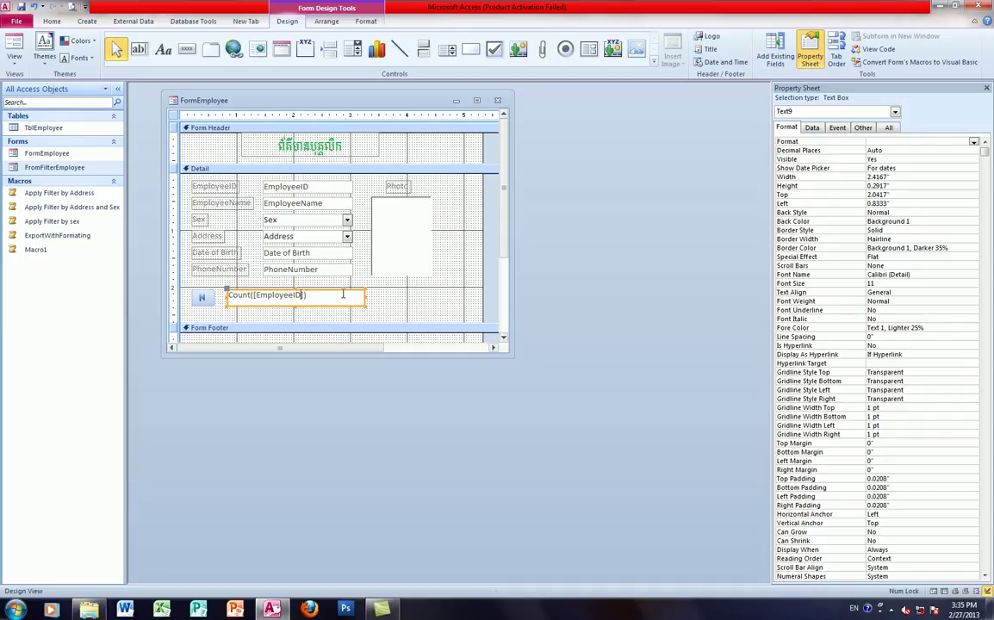
# Try again to commit the text box's expression =[CurrentRecord] & " of " followed by Count([EmployeeID]).
pyautogui.write('=[CurrentRecord] & " of "')
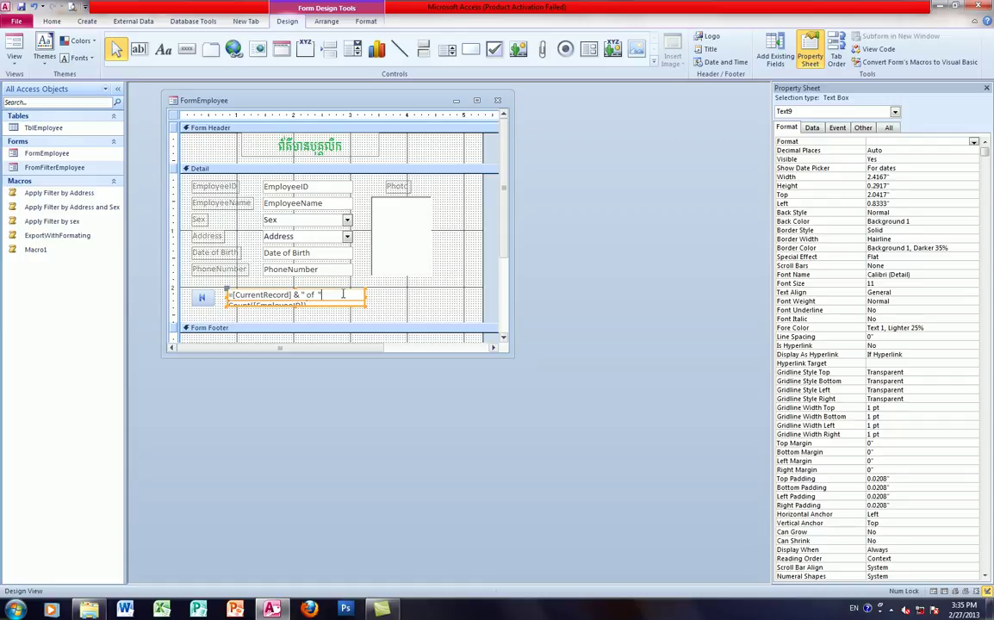
pyautogui.click(431, 312)
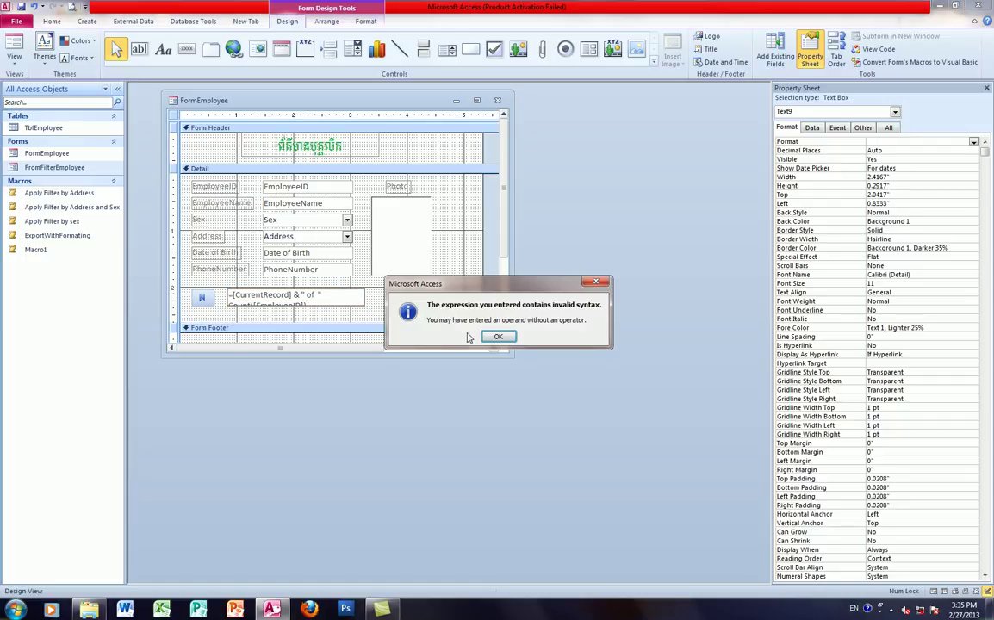
pyautogui.click(497, 336)
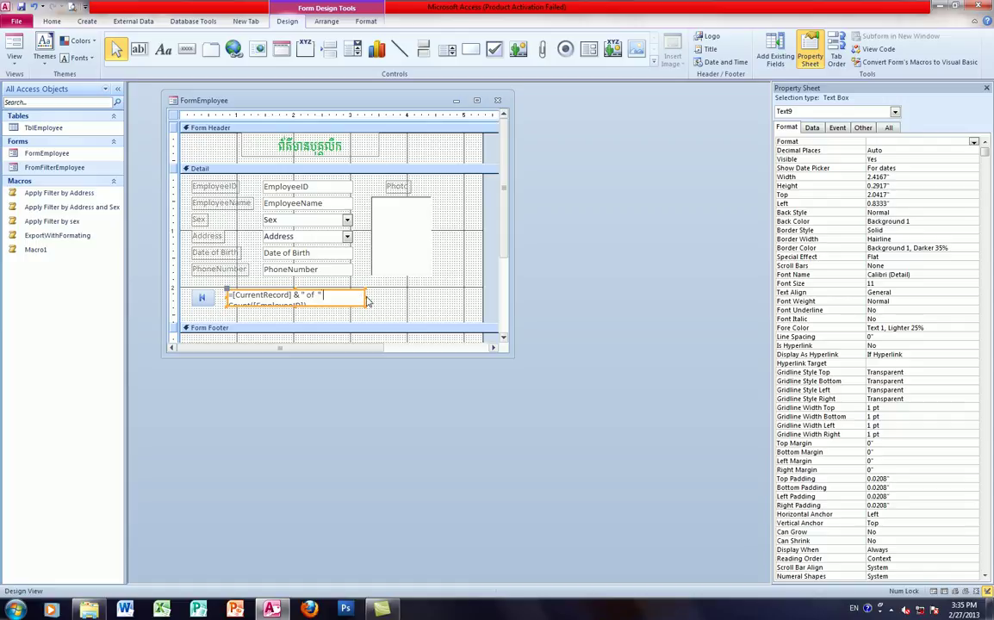
pyautogui.click(332, 272)
pyautogui.click(444, 303)
# Delete the Count([EmployeeID]) part of the expression, undo the deletion, and try to commit the expression.
pyautogui.press('BackSpace')
pyautogui.press('BackSpace')
pyautogui.press('BackSpace')
pyautogui.press('BackSpace')
pyautogui.press('BackSpace')
pyautogui.press('BackSpace')
pyautogui.press('BackSpace')
pyautogui.press('BackSpace')
pyautogui.press('BackSpace')
pyautogui.press('BackSpace')
pyautogui.press('BackSpace')
pyautogui.press('BackSpace')
pyautogui.press('BackSpace')
pyautogui.press('BackSpace')
pyautogui.press('BackSpace')
pyautogui.press('BackSpace')
pyautogui.press('BackSpace')
pyautogui.press('BackSpace')
pyautogui.press('BackSpace')
pyautogui.press('BackSpace')
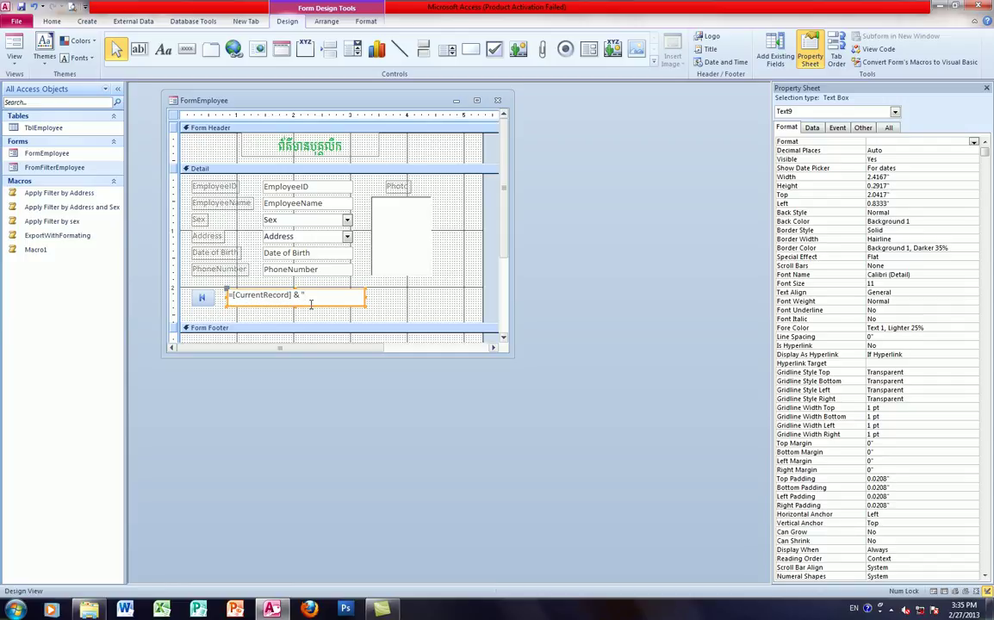
pyautogui.hotkey('ctrl', 'z')
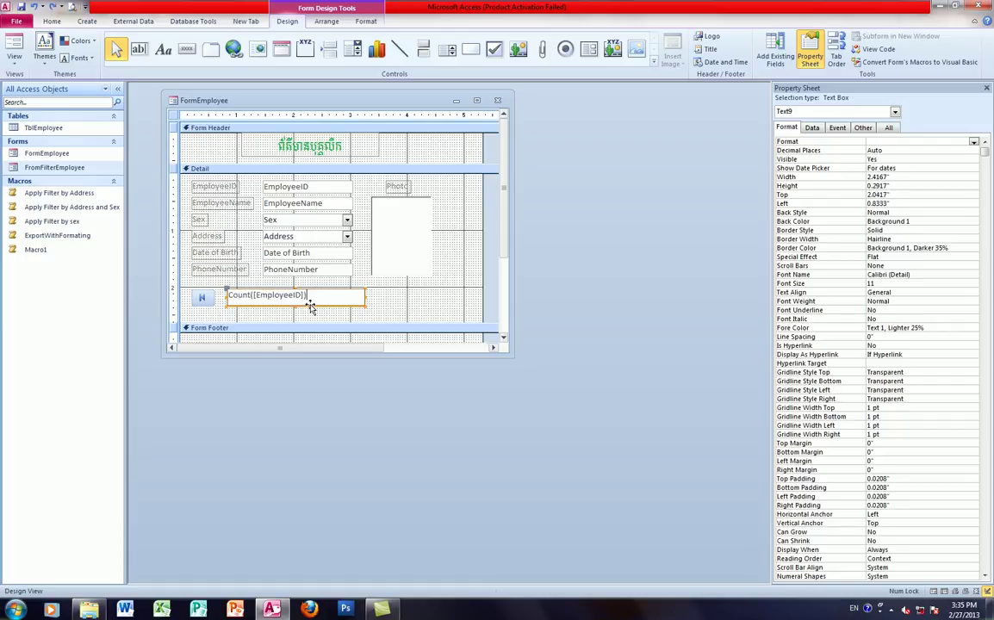
pyautogui.click(312, 307)
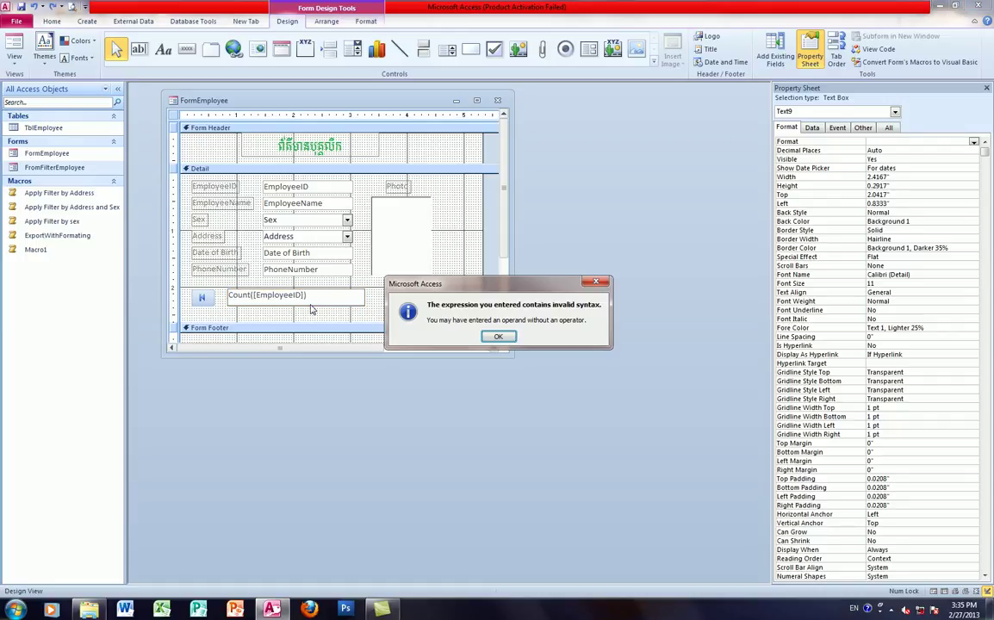
pyautogui.press('Return')
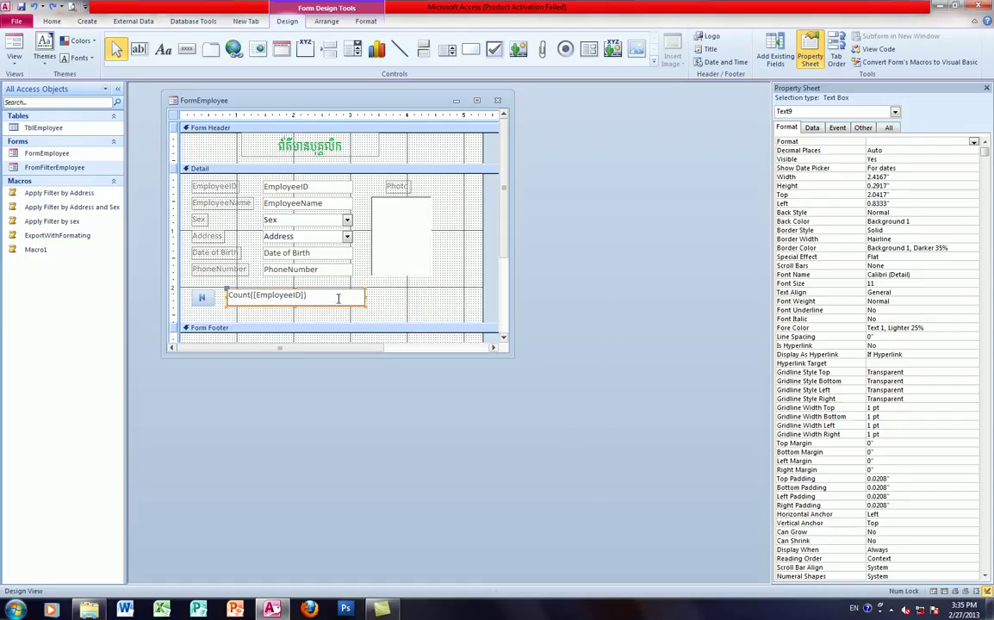
# Rewrite the record-number text box's expression as =[CurrentRecord] & " of " & Count([EmployeeID]).
pyautogui.press('BackSpace')
pyautogui.press('BackSpace')
pyautogui.press('BackSpace')
pyautogui.press('BackSpace')
pyautogui.press('BackSpace')
pyautogui.press('BackSpace')
pyautogui.press('BackSpace')
pyautogui.press('BackSpace')
pyautogui.press('BackSpace')
pyautogui.press('BackSpace')
pyautogui.press('BackSpace')
pyautogui.press('BackSpace')
pyautogui.press('BackSpace')
pyautogui.press('BackSpace')
pyautogui.press('BackSpace')
pyautogui.press('BackSpace')
pyautogui.press('BackSpace')
pyautogui.press('BackSpace')
pyautogui.press('BackSpace')
pyautogui.press('BackSpace')
pyautogui.write('d] & " of " & Count')
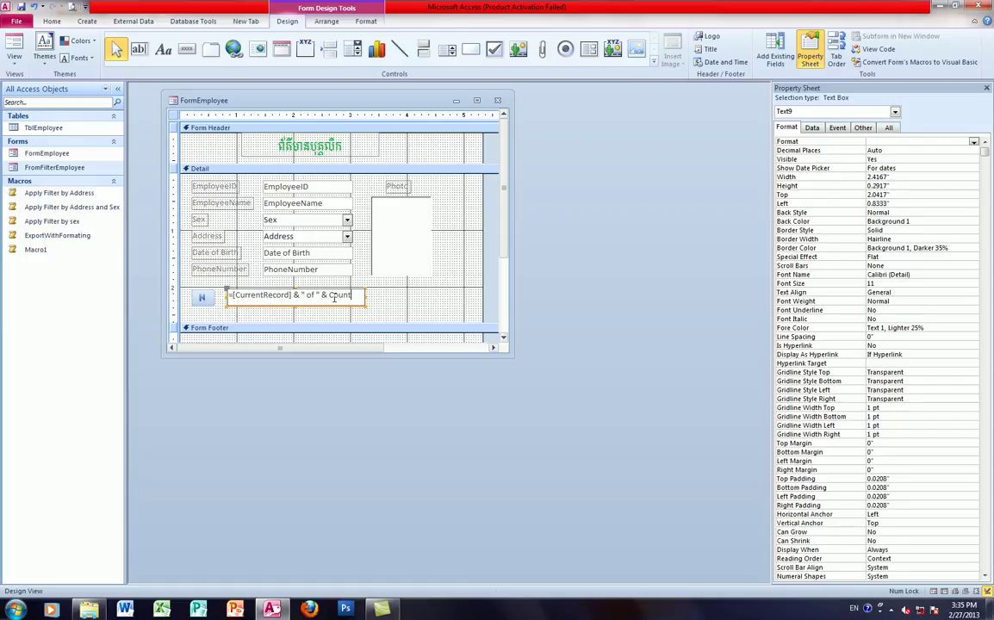
pyautogui.write('([Em')
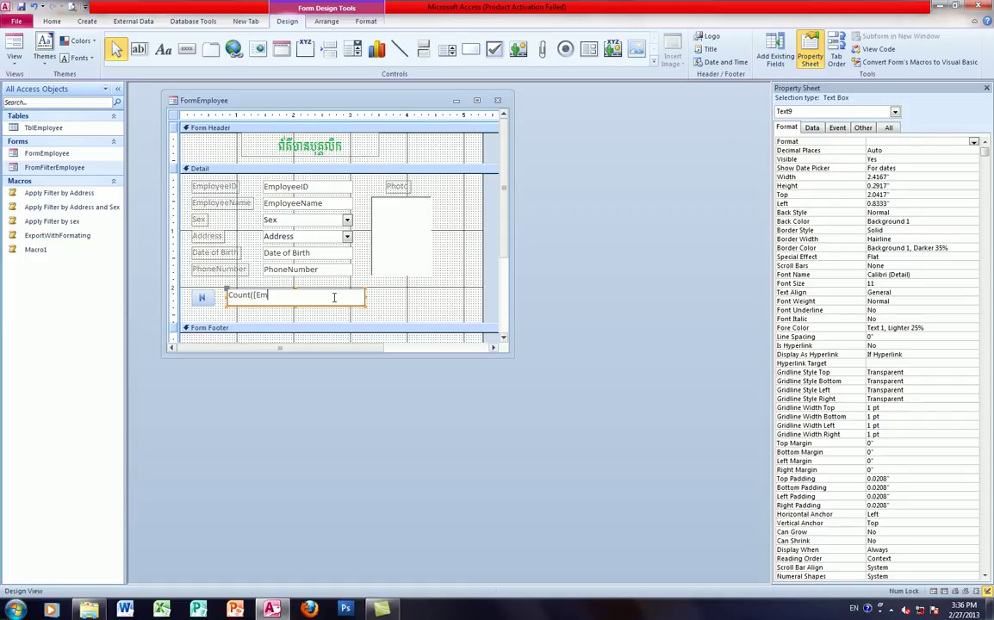
pyautogui.write('ployeeID]')
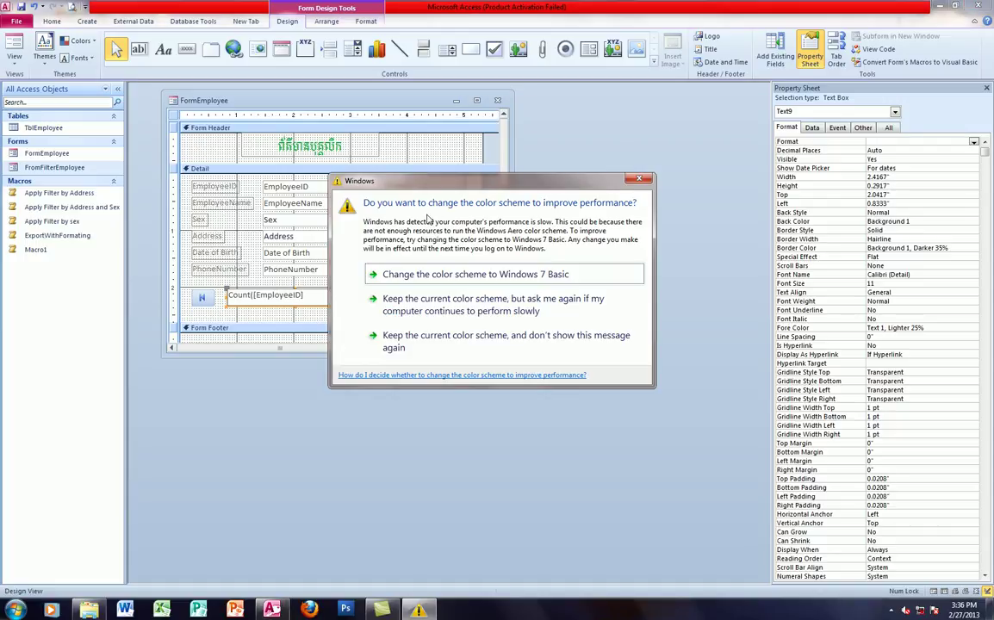
pyautogui.click(303, 310)
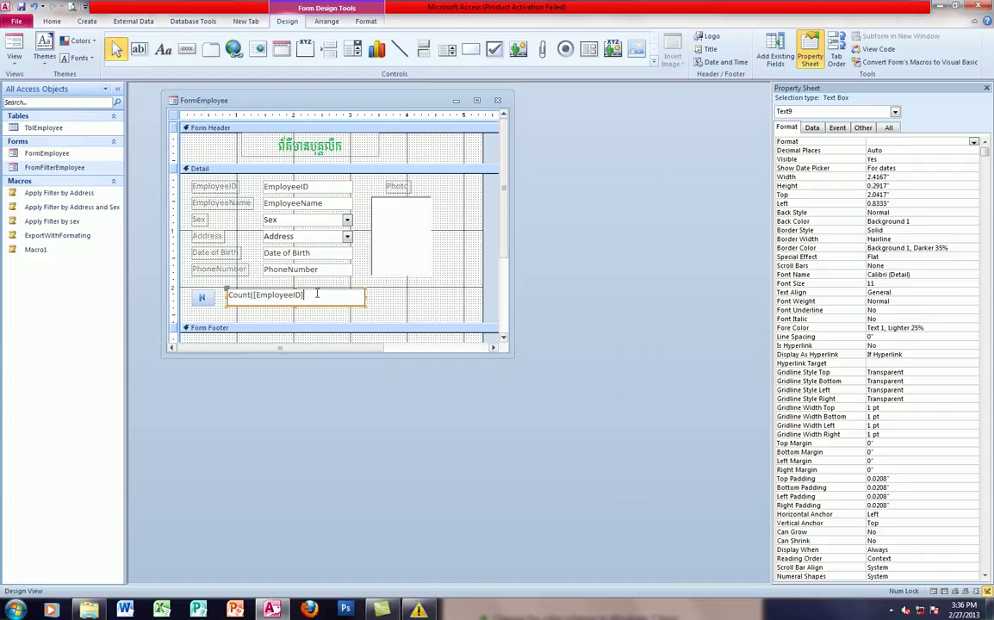
pyautogui.write(')')
pyautogui.press('Home')
pyautogui.write('=[CurrentRecord] & " of " &')
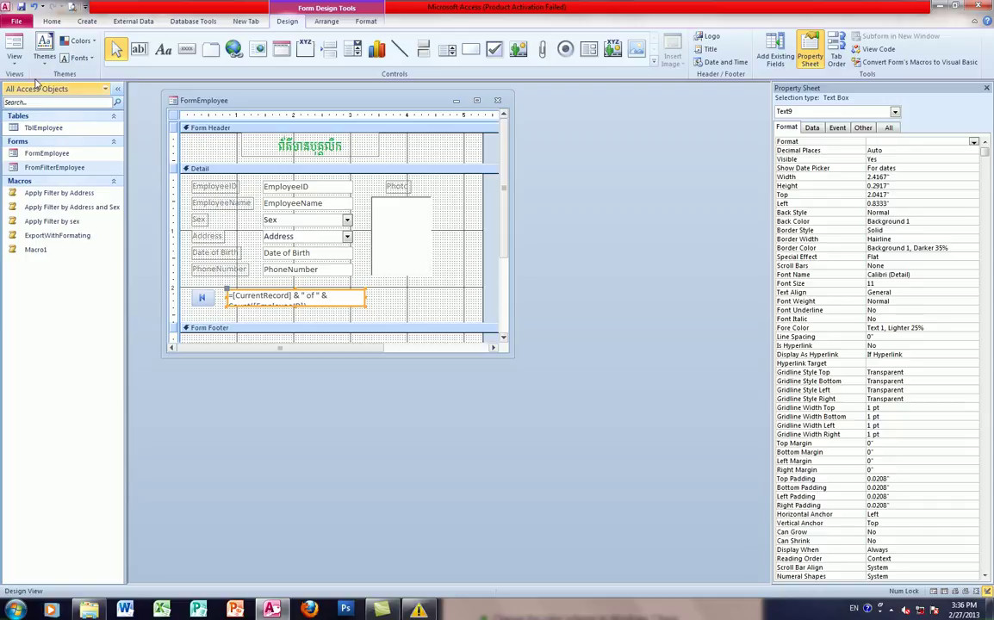
# Show FormEmployee in Form View and move forward and back through the records to check the record counter.
pyautogui.click(14, 57)
pyautogui.click(45, 83)
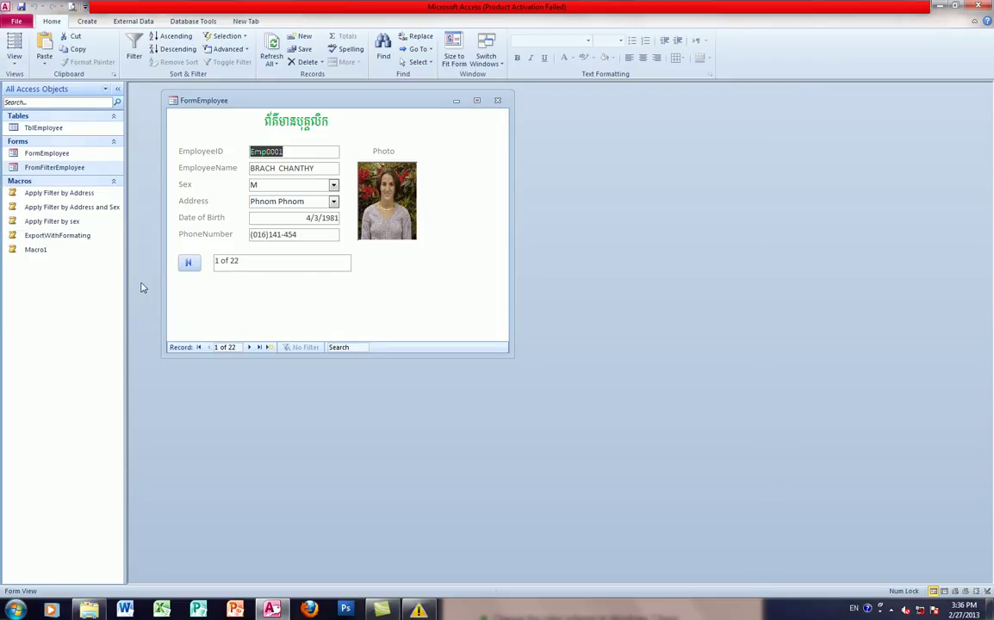
pyautogui.click(249, 347)
pyautogui.click(248, 347)
pyautogui.click(249, 347)
pyautogui.click(249, 347)
pyautogui.click(249, 347)
pyautogui.click(208, 347)
pyautogui.click(207, 347)
pyautogui.click(208, 347)
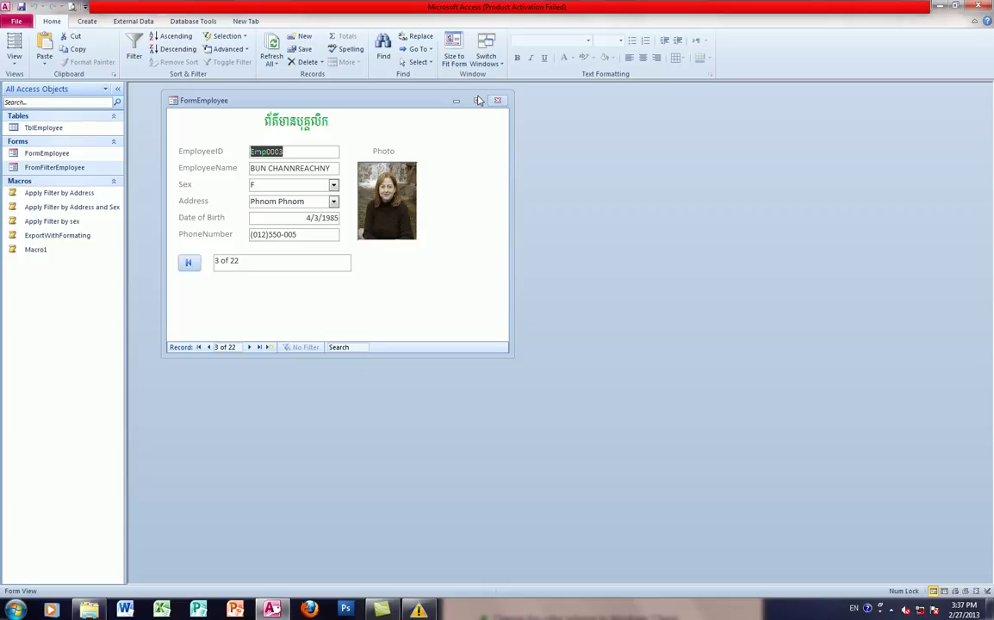
# Close FormEmployee and create a new macro.
pyautogui.click(497, 102)
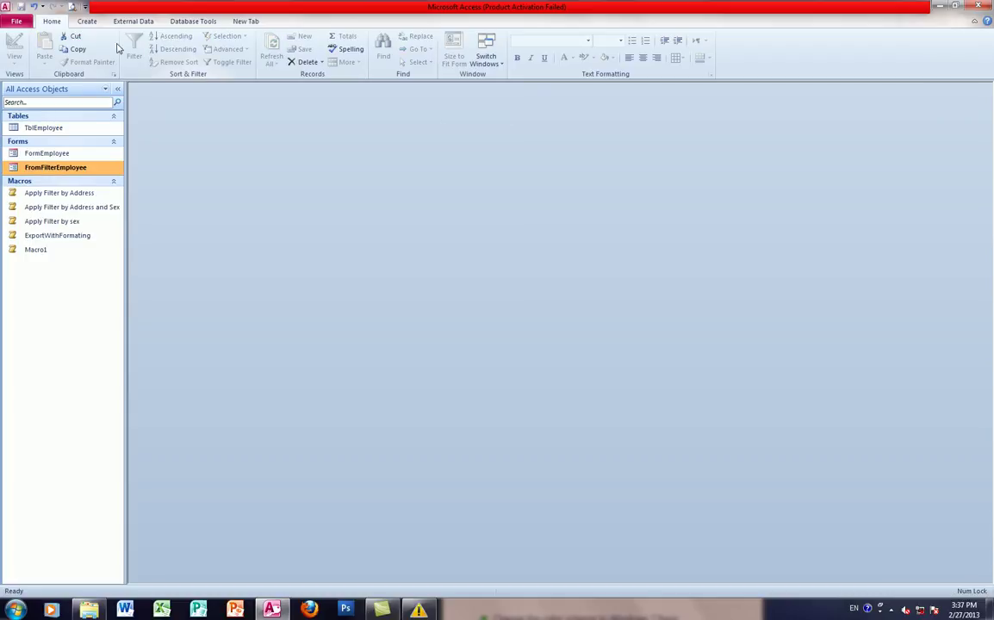
pyautogui.click(87, 21)
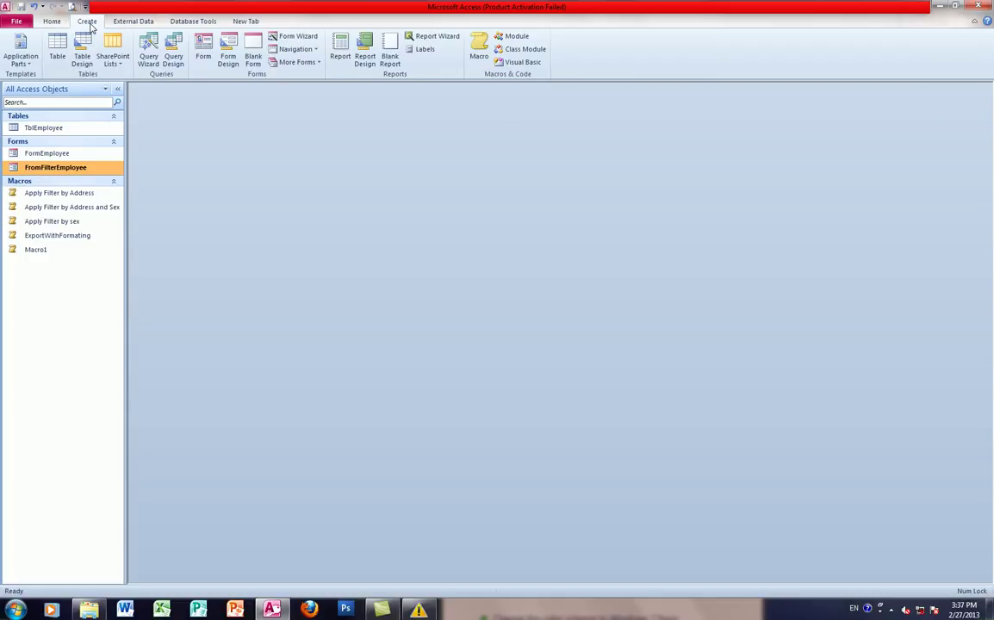
pyautogui.click(480, 54)
pyautogui.click(266, 141)
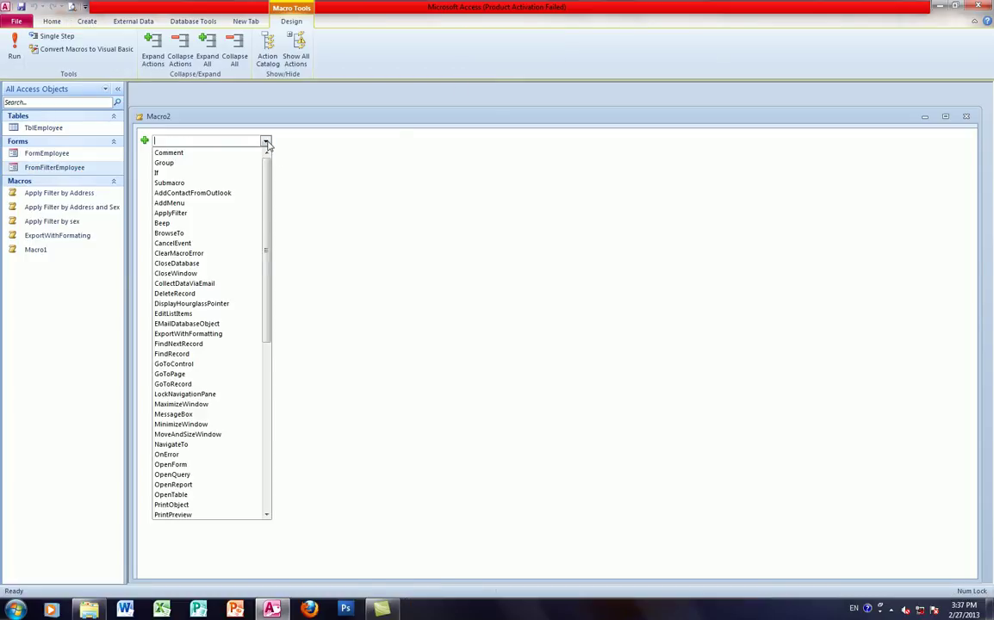
pyautogui.scroll(-6, 237, 199)
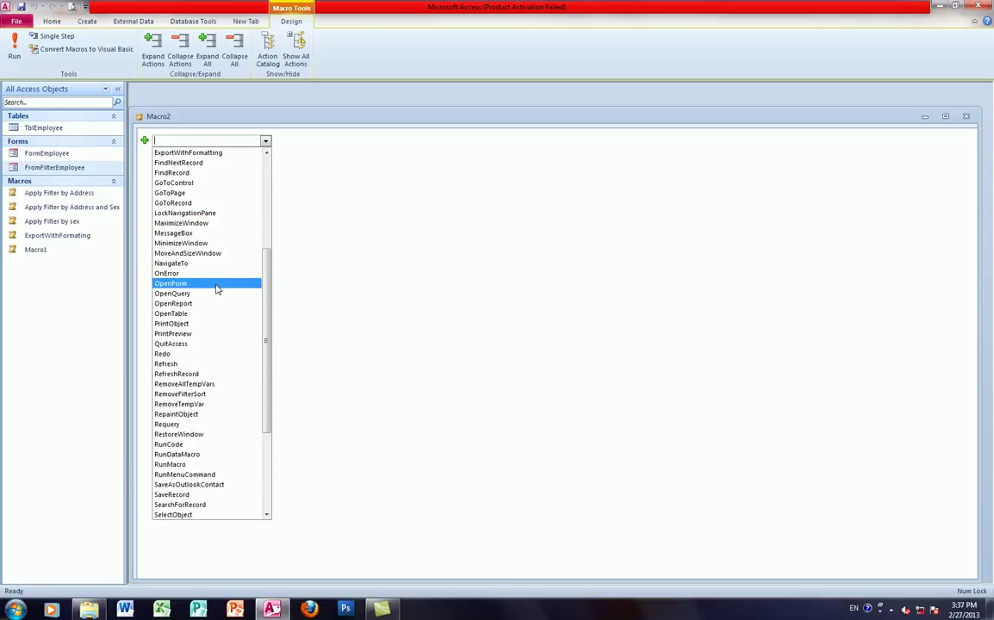
pyautogui.scroll(-5, 258, 288)
pyautogui.scroll(5, 209, 303)
pyautogui.scroll(4, 209, 303)
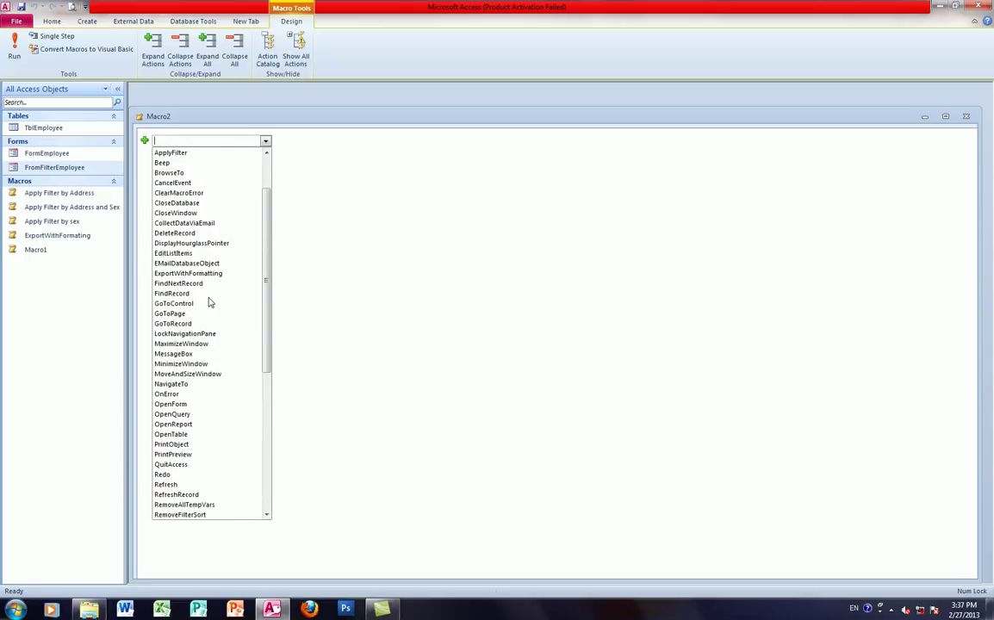
pyautogui.scroll(1, 195, 312)
pyautogui.scroll(1, 194, 311)
pyautogui.scroll(-4, 194, 308)
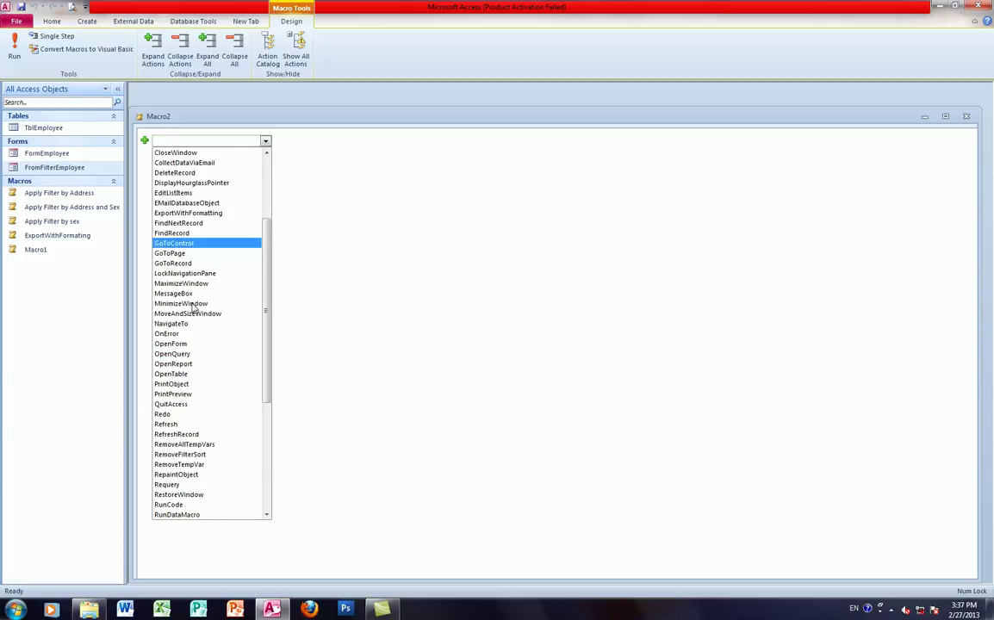
pyautogui.click(168, 263)
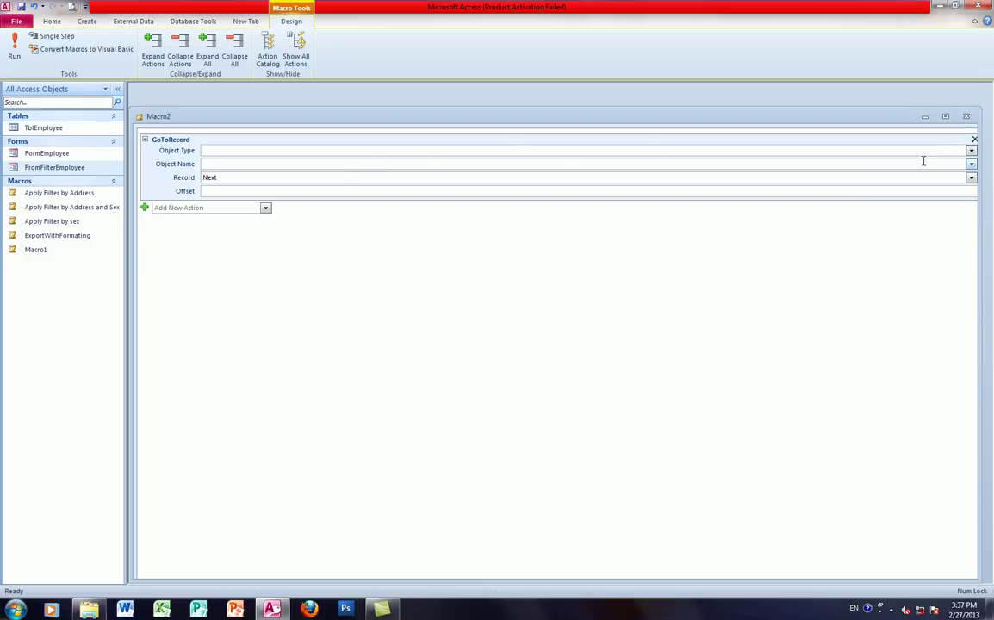
pyautogui.click(974, 138)
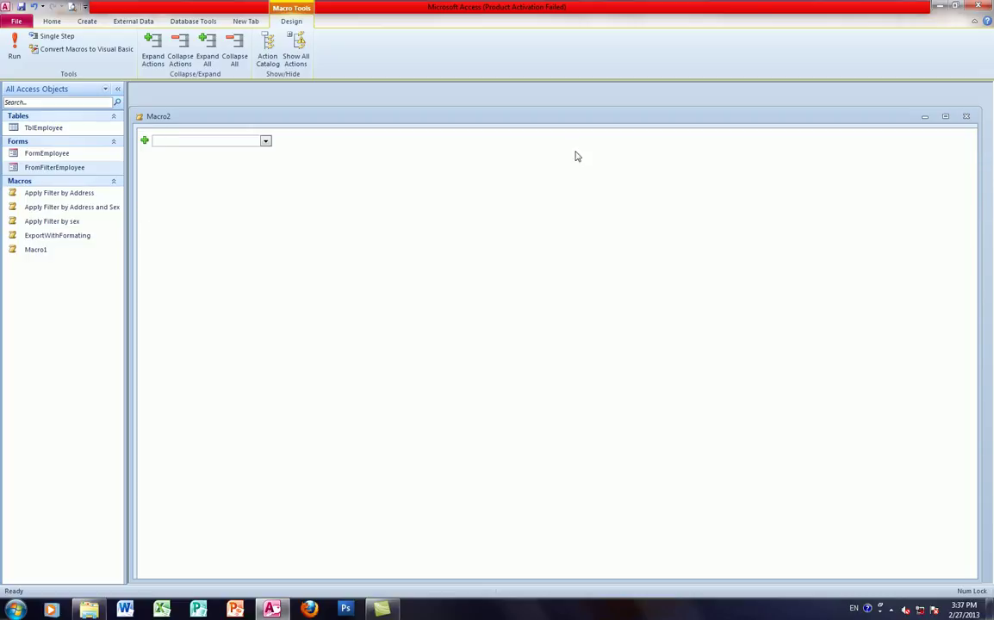
# Add a GoToRecord action to the new macro.
pyautogui.click(257, 143)
pyautogui.click(265, 141)
pyautogui.scroll(-12, 249, 286)
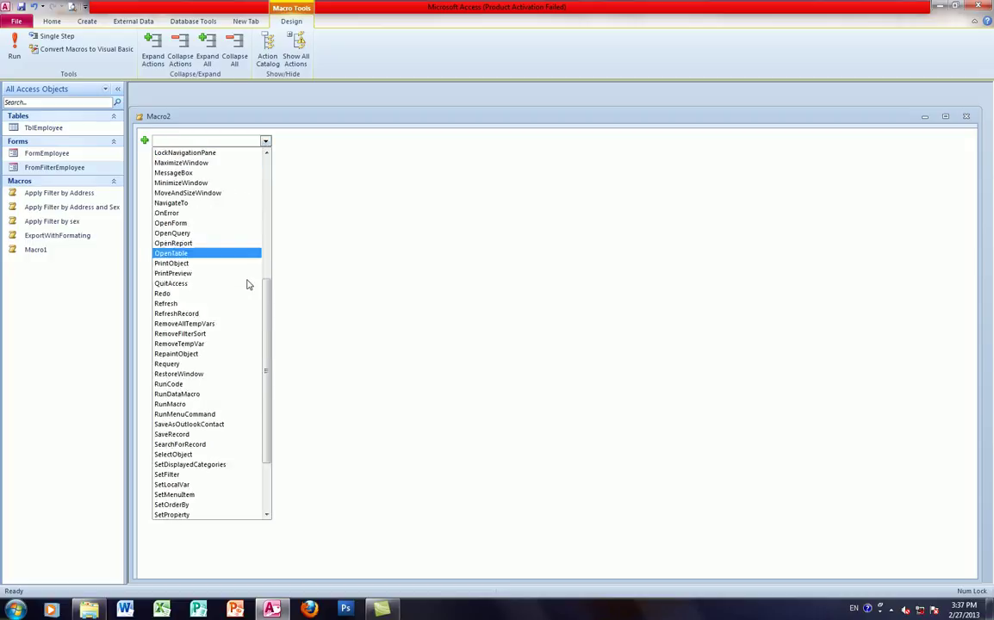
pyautogui.scroll(11, 252, 285)
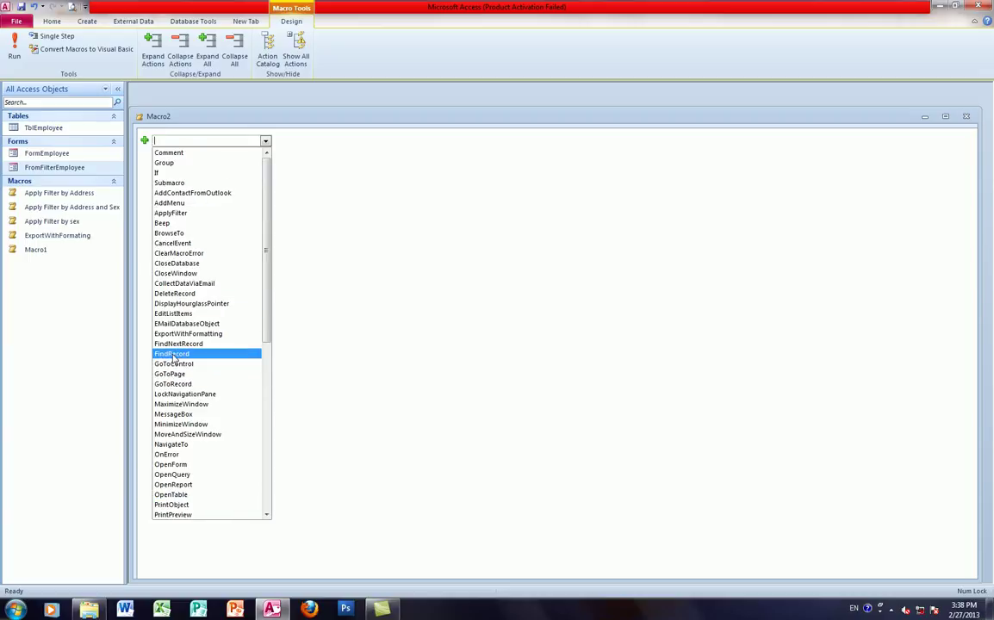
pyautogui.click(172, 383)
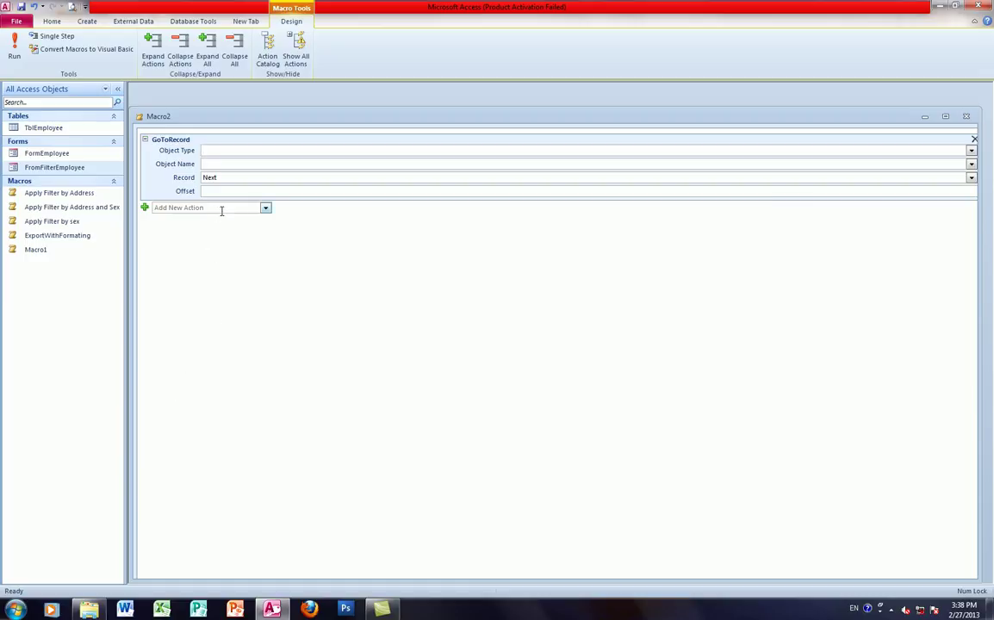
# Set the GoToRecord action's object type to Form and object name to FormEmployee, and select its Record value.
pyautogui.click(970, 150)
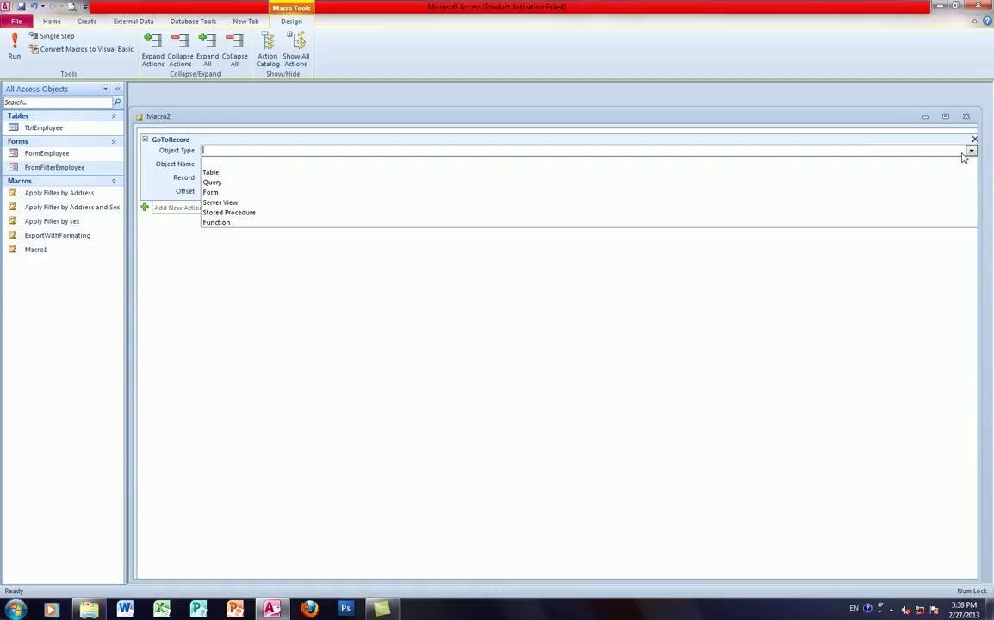
pyautogui.click(210, 191)
pyautogui.click(206, 163)
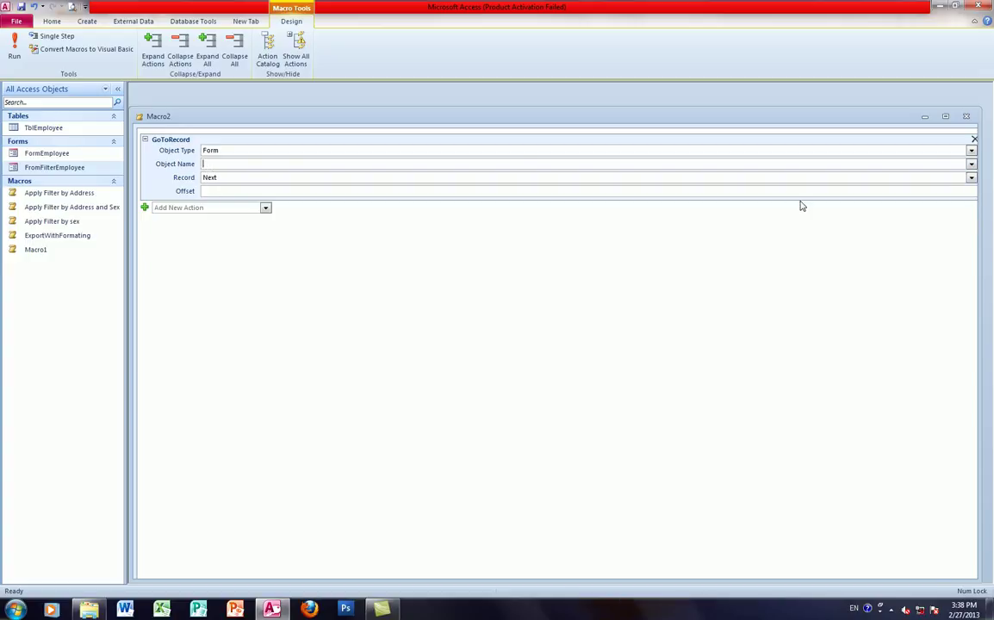
pyautogui.click(970, 164)
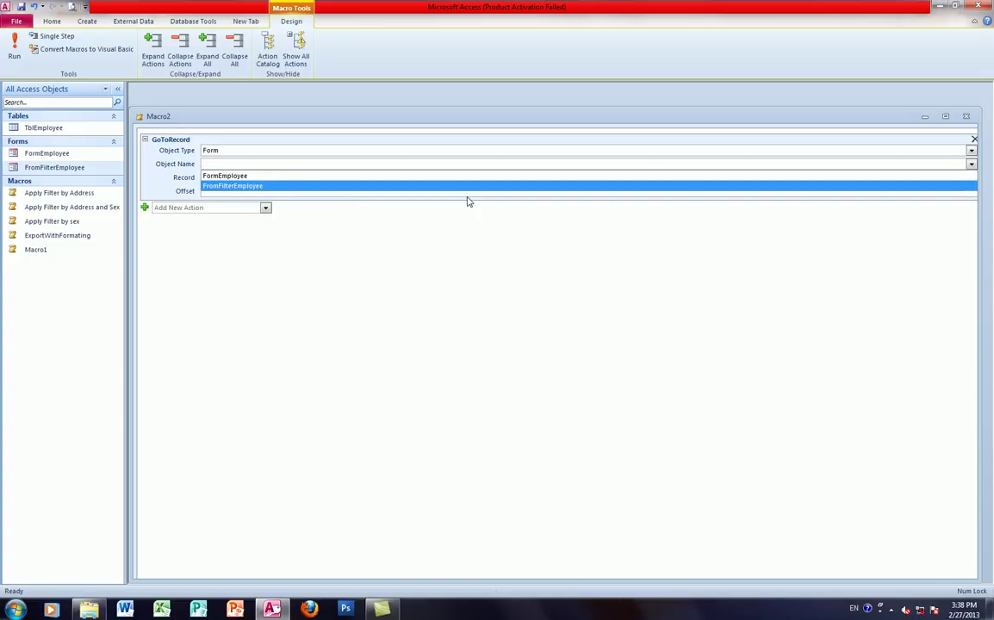
pyautogui.click(214, 176)
pyautogui.click(228, 176)
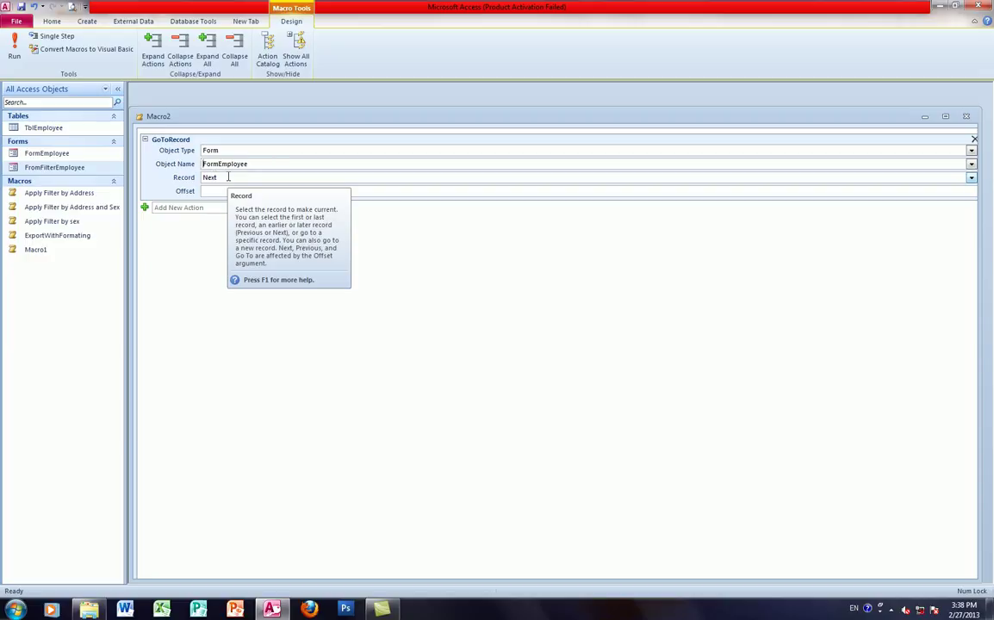
pyautogui.doubleClick(228, 177)
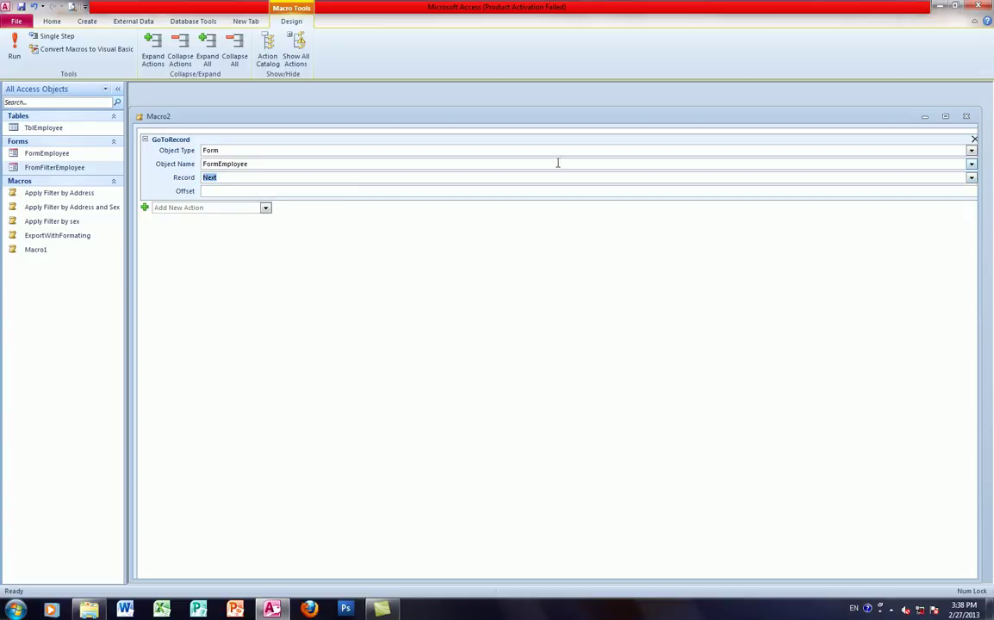
# Close the unsaved GoToRecord macro without saving it and create a new blank macro.
pyautogui.click(966, 118)
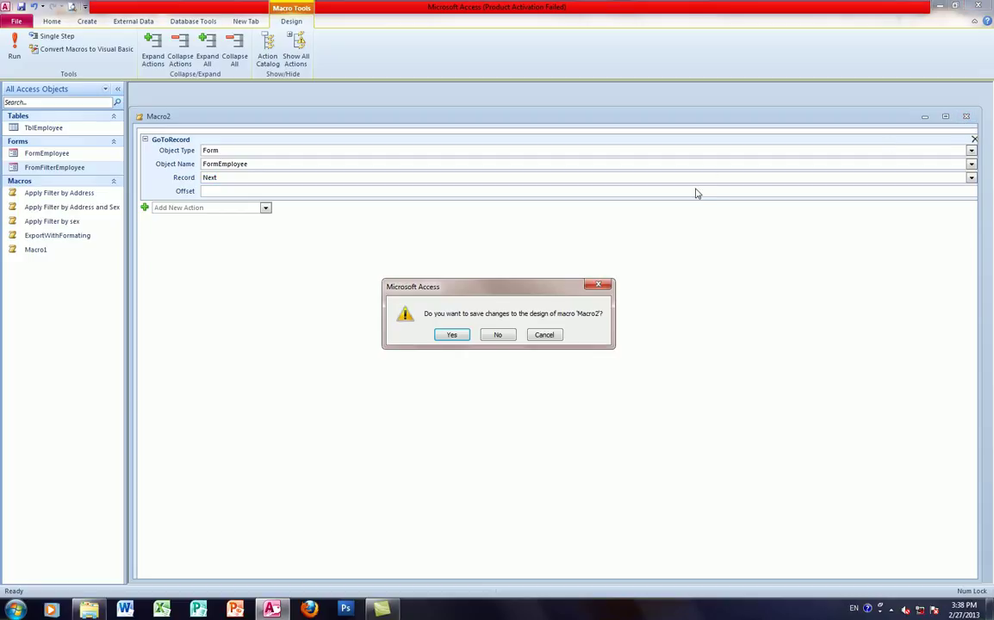
pyautogui.click(493, 337)
pyautogui.click(87, 21)
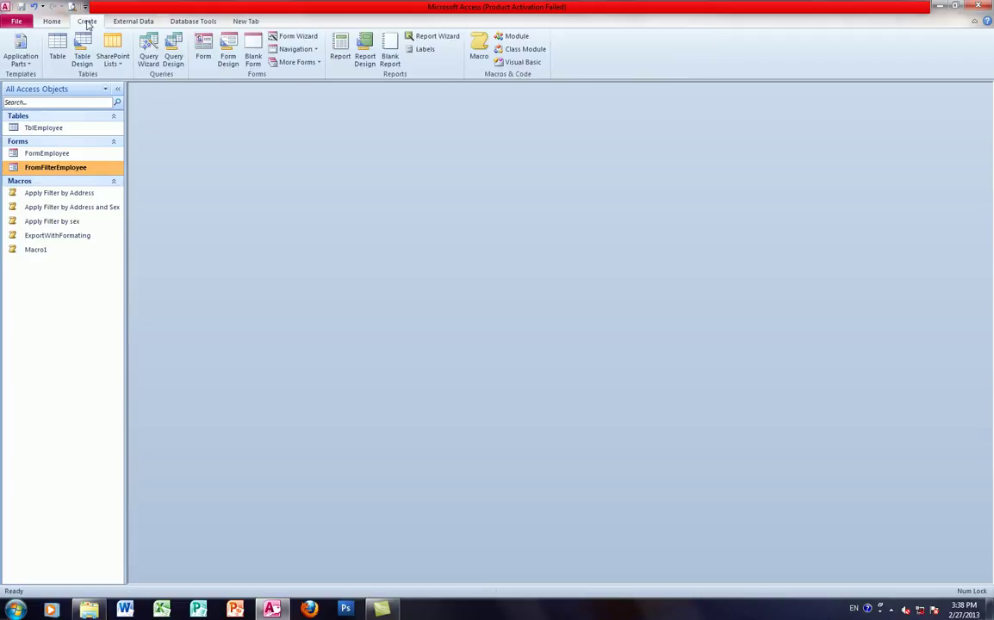
pyautogui.click(477, 45)
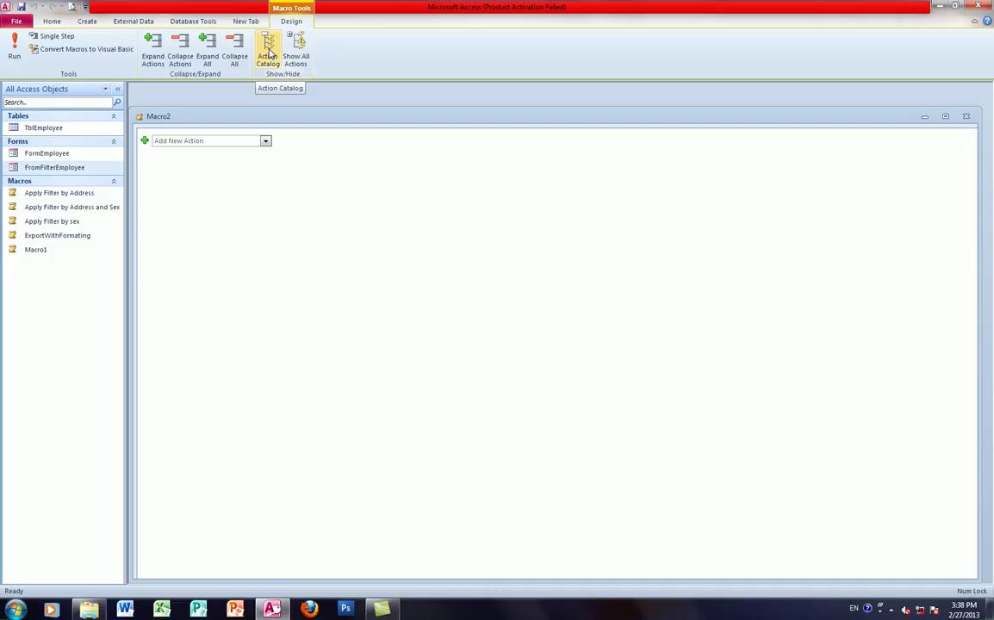
# Show the Action Catalog and add a submacro named Nav to the new macro.
pyautogui.click(268, 53)
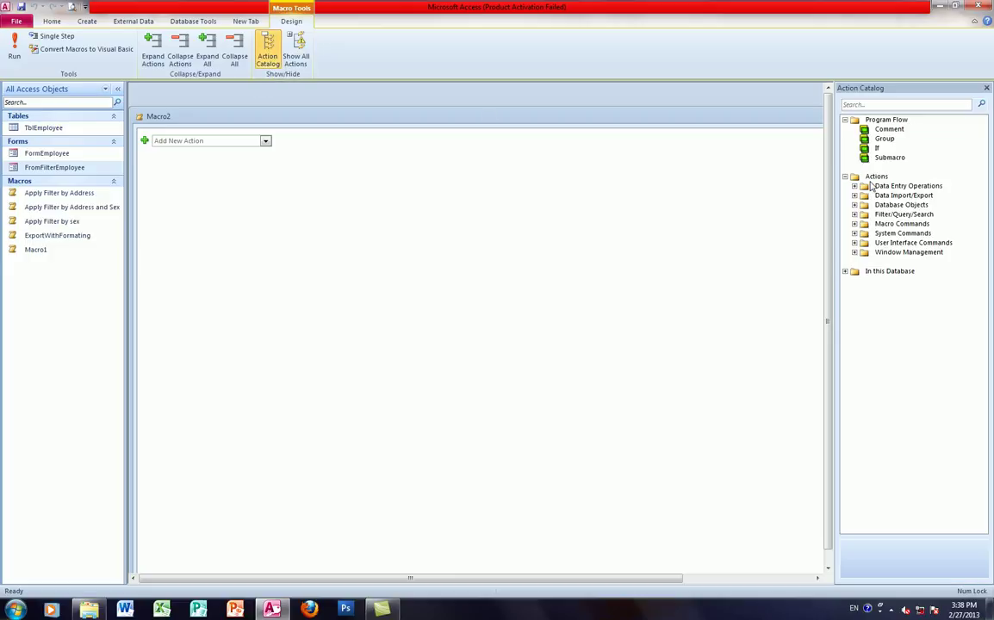
pyautogui.click(265, 141)
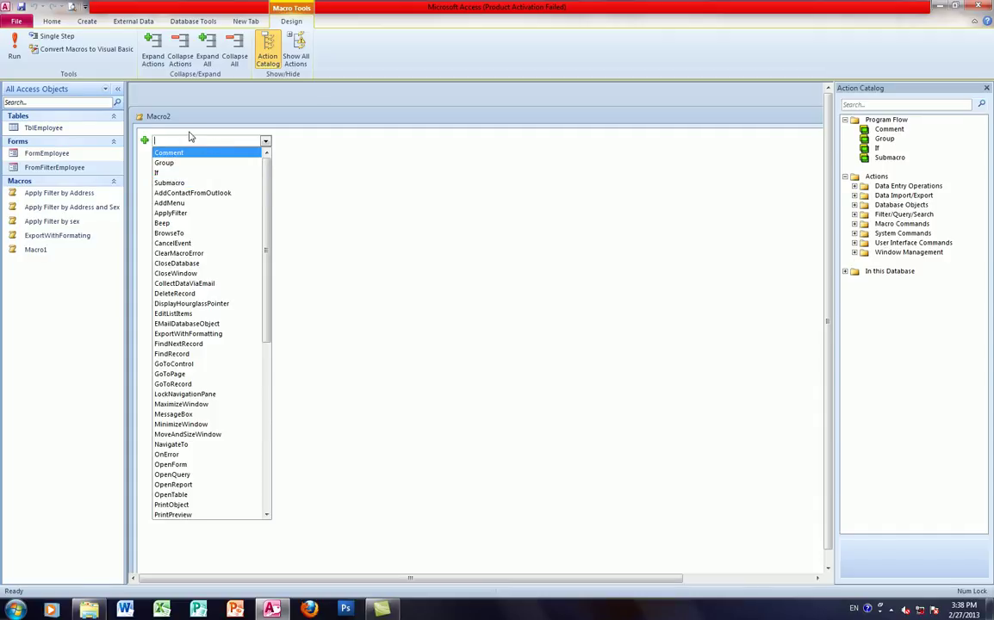
pyautogui.click(170, 184)
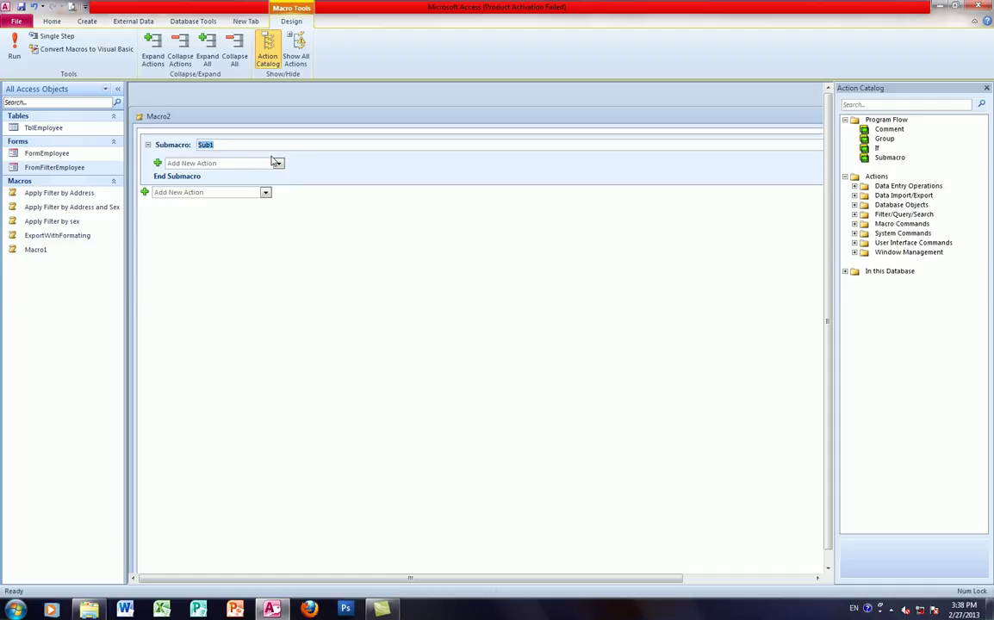
pyautogui.write('Nav')
# Add a GoToRecord action inside the Nav submacro and close the Action Catalog.
pyautogui.click(278, 164)
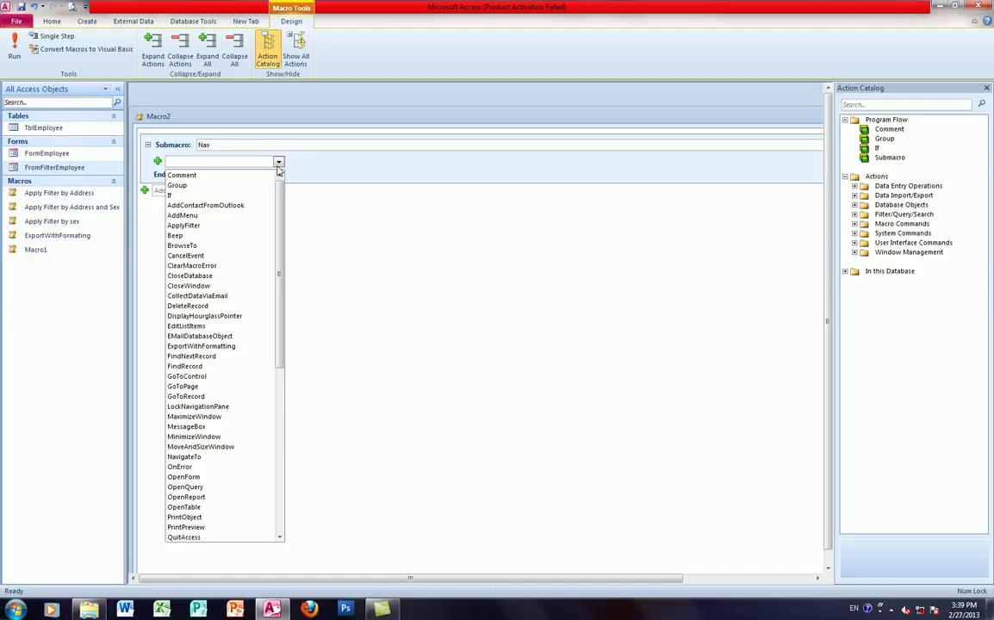
pyautogui.scroll(-6, 179, 328)
pyautogui.scroll(-3, 181, 336)
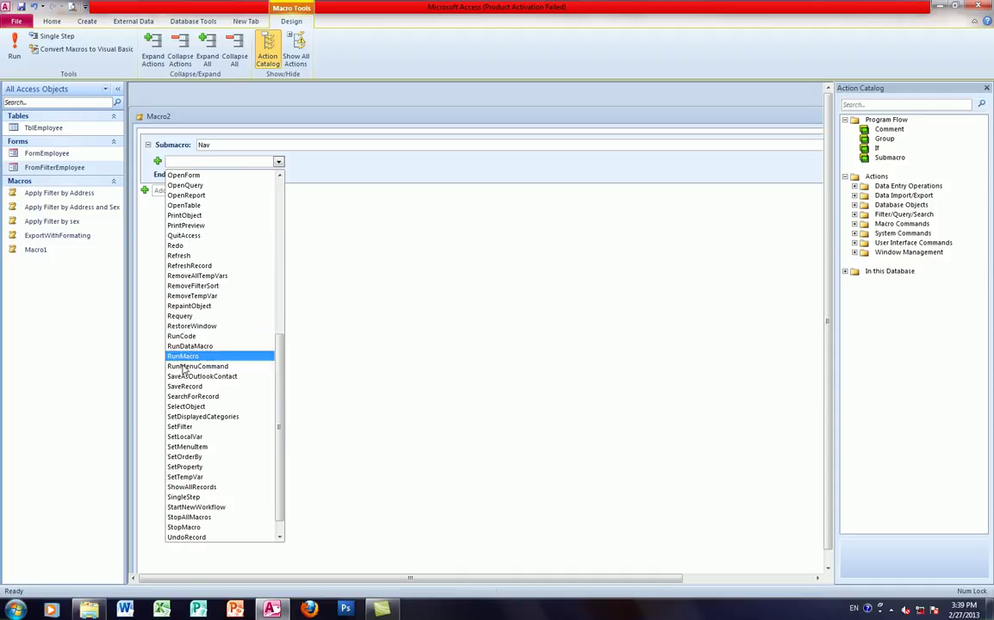
pyautogui.scroll(3, 205, 363)
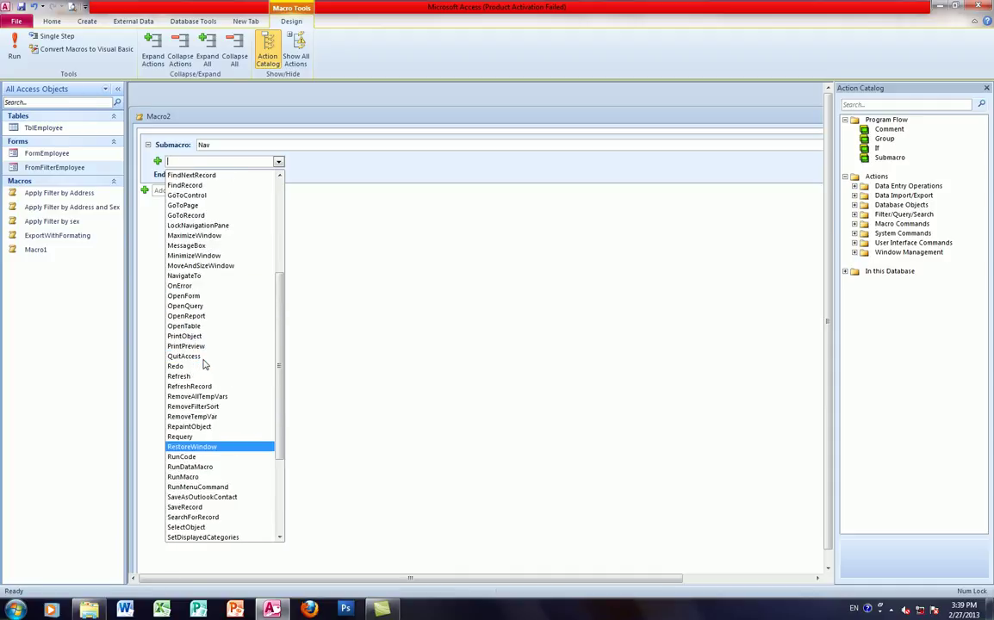
pyautogui.click(199, 216)
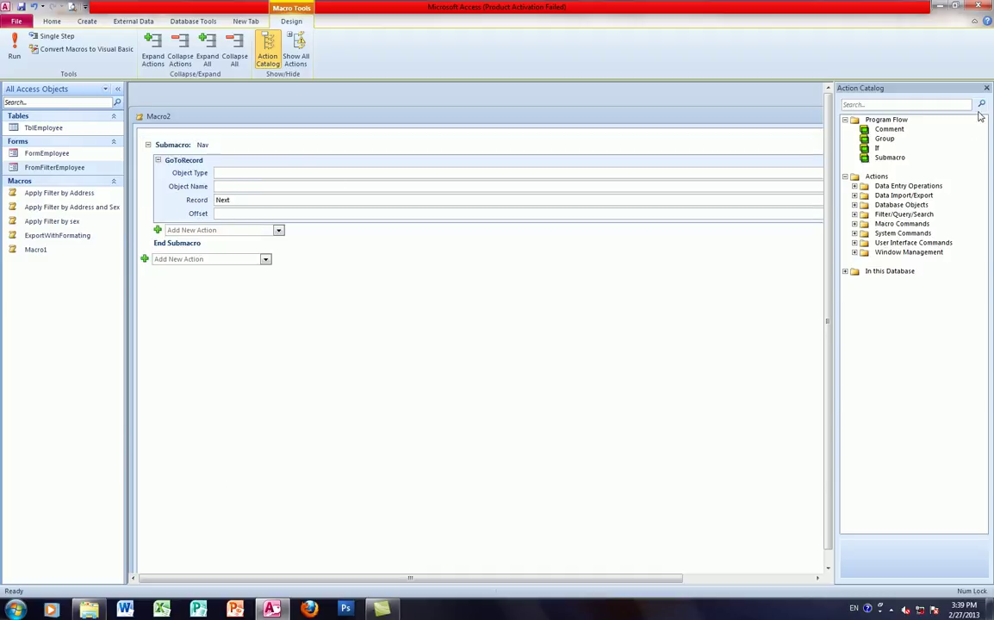
pyautogui.click(986, 88)
# Set the Nav submacro's GoToRecord action to object type Form, object name FormEmployee and record First.
pyautogui.click(967, 174)
pyautogui.click(238, 211)
pyautogui.click(217, 187)
pyautogui.click(968, 187)
pyautogui.click(237, 198)
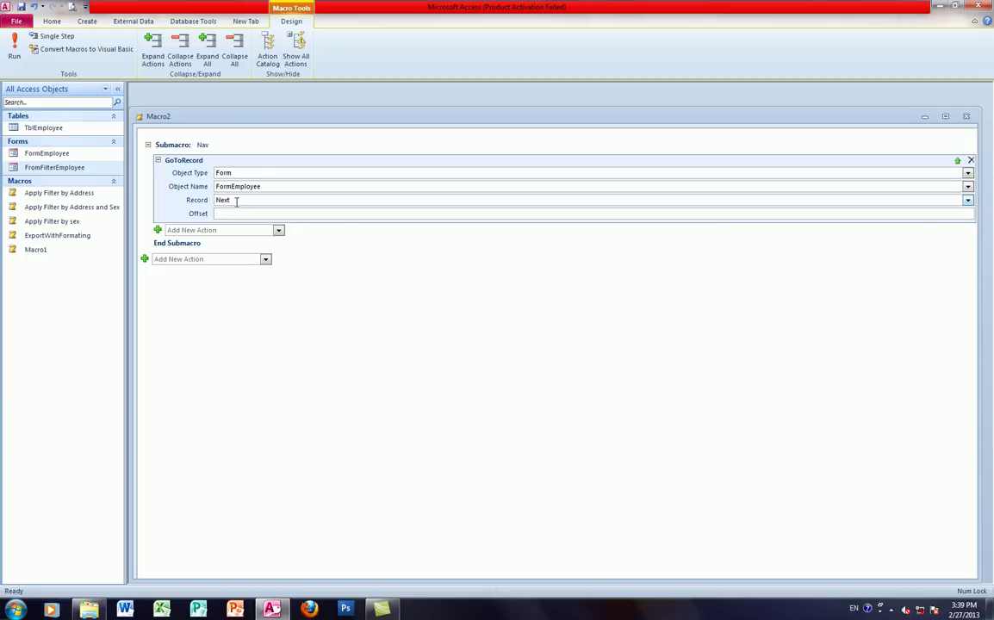
pyautogui.click(967, 187)
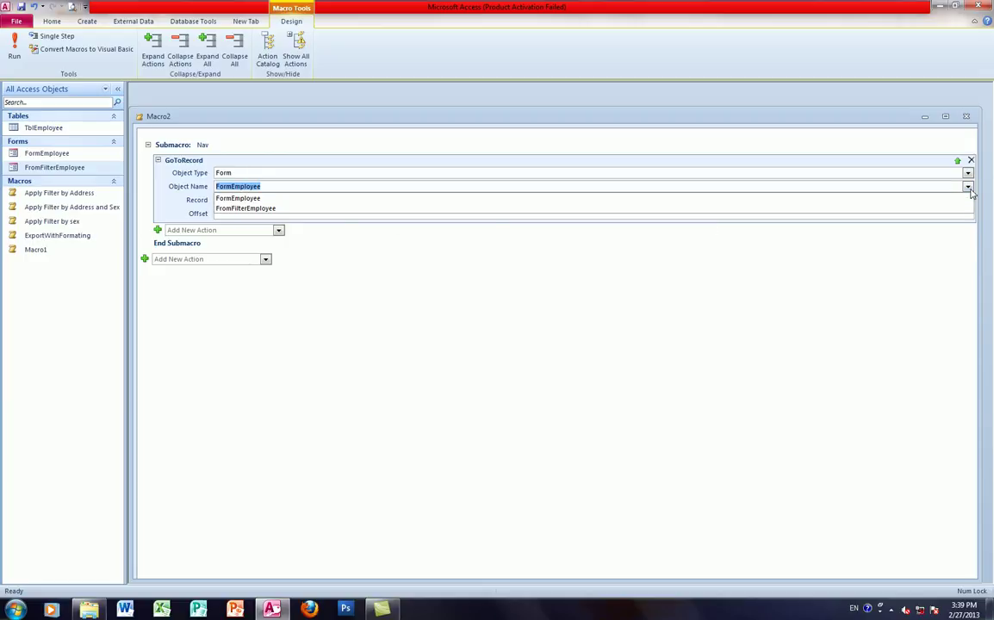
pyautogui.click(968, 188)
pyautogui.click(968, 200)
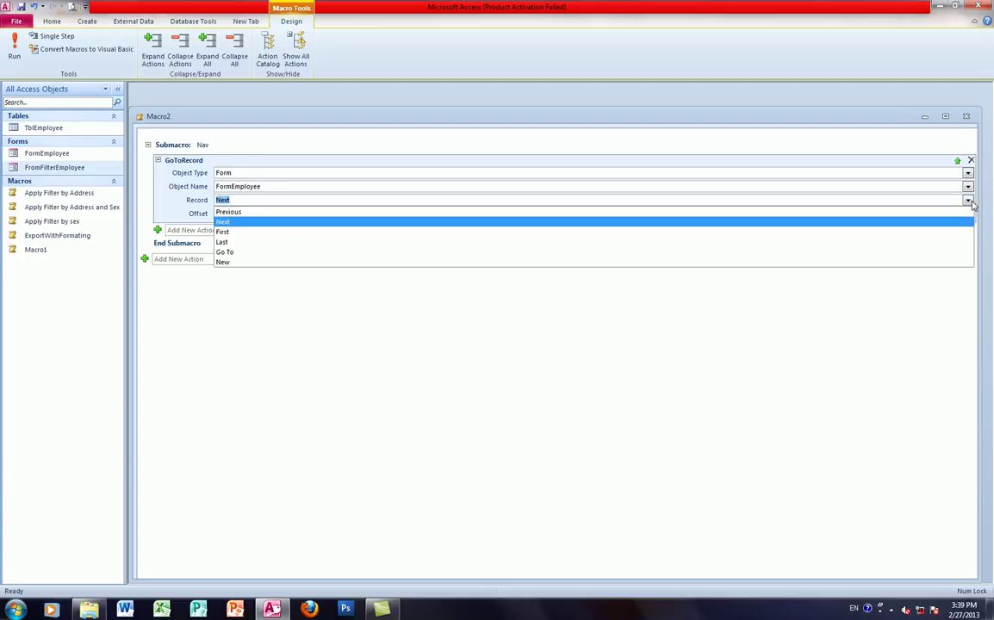
pyautogui.click(221, 232)
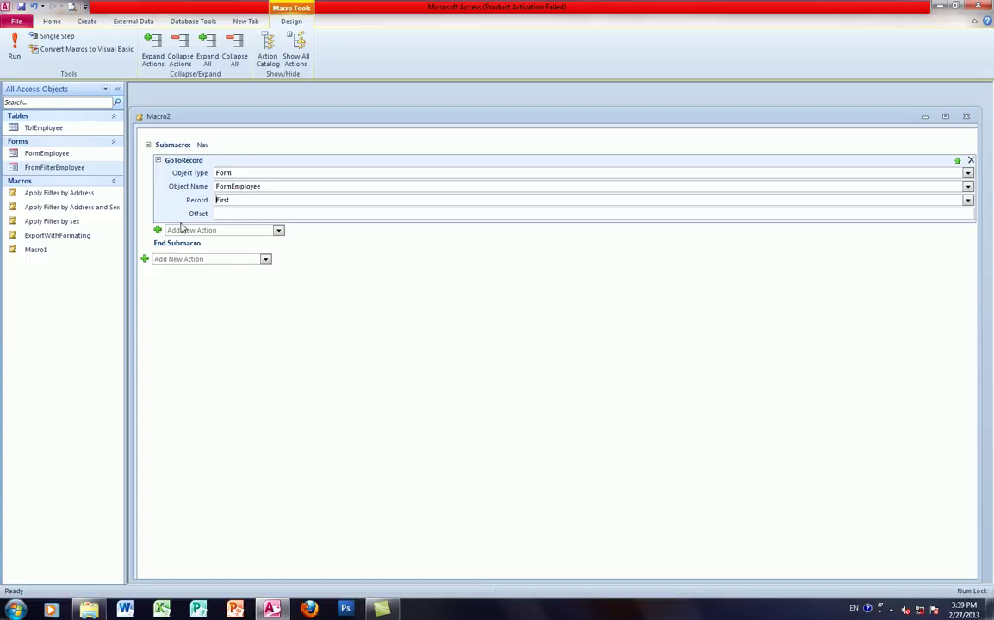
# Add a second submacro below the Nav submacro and name it P.
pyautogui.click(220, 260)
pyautogui.click(266, 260)
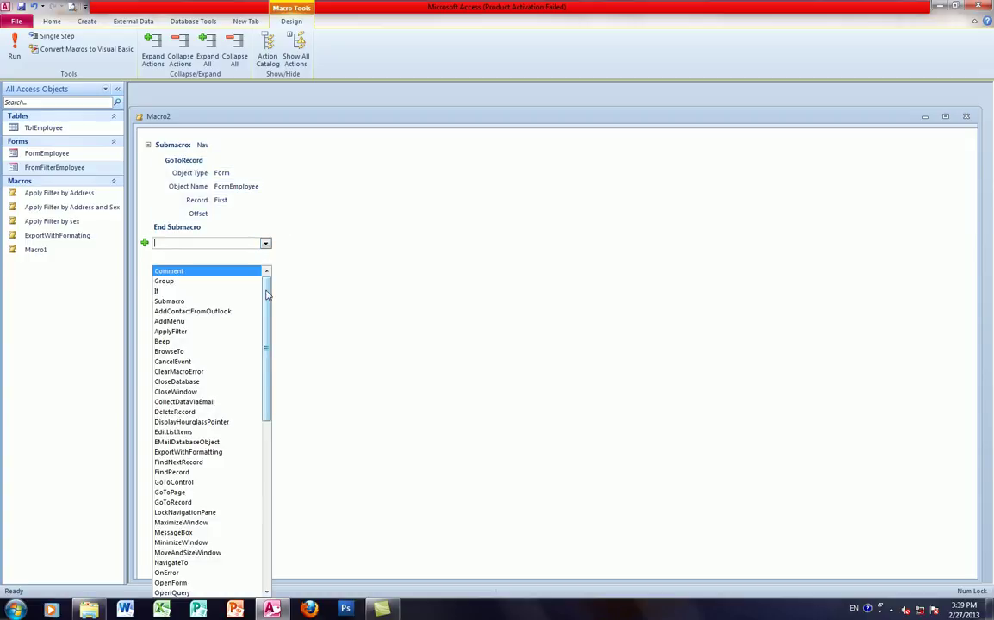
pyautogui.click(191, 301)
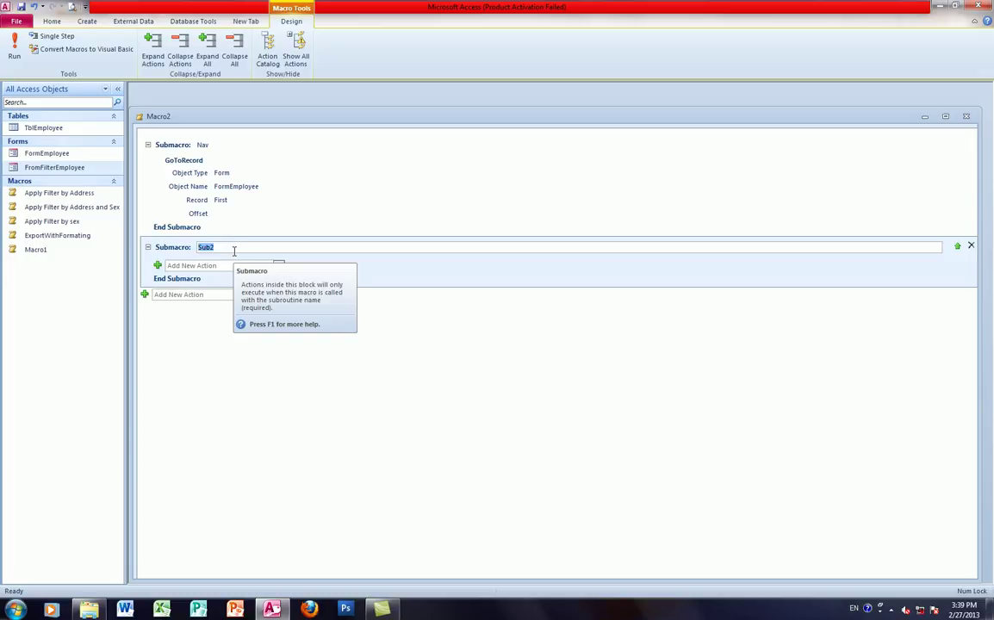
pyautogui.write('F')
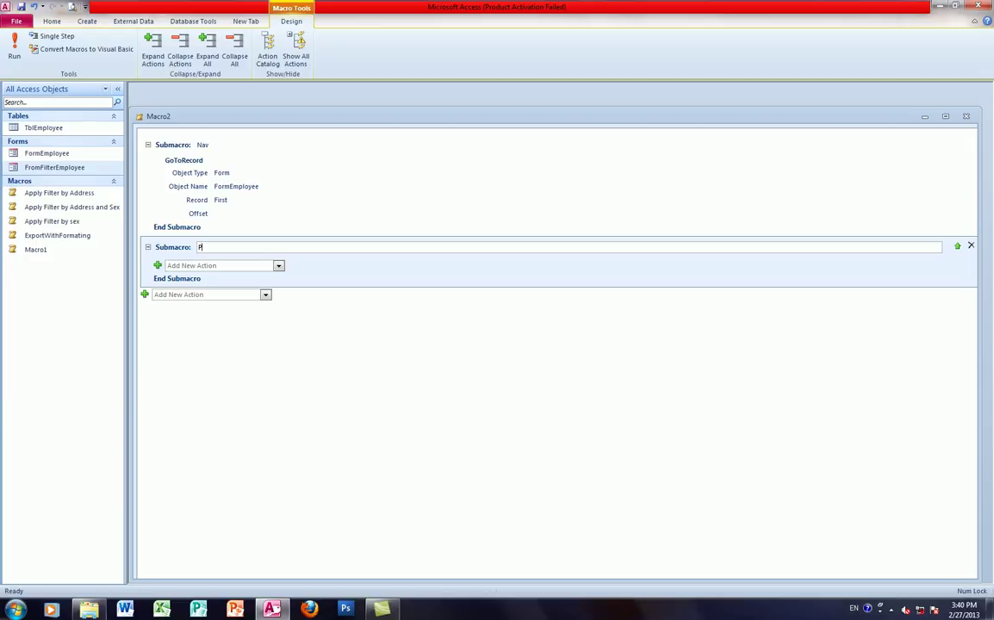
# Add a GoToRecord action inside the P submacro.
pyautogui.click(278, 265)
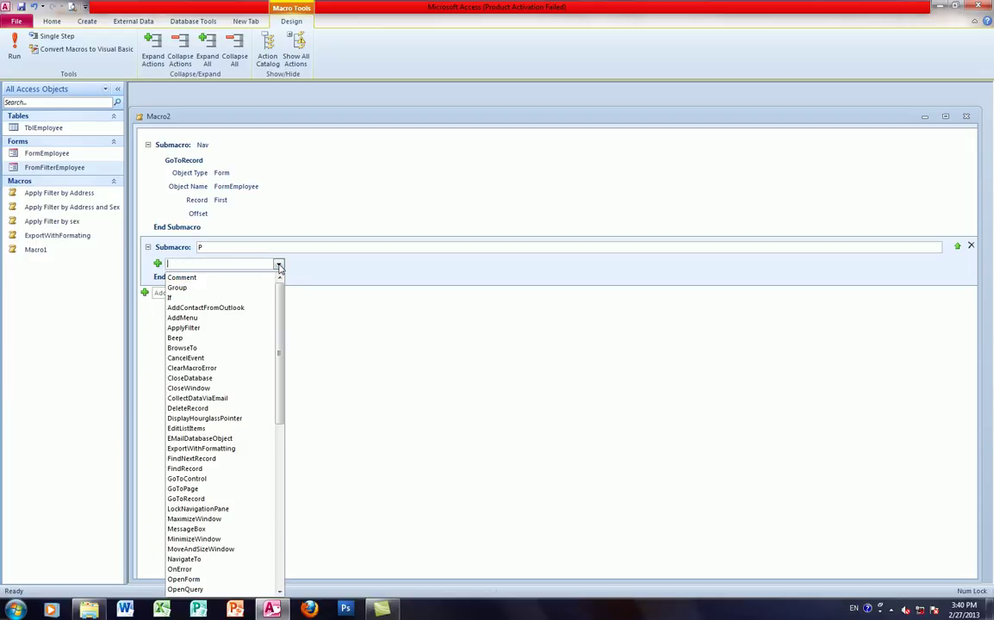
pyautogui.scroll(-8, 274, 388)
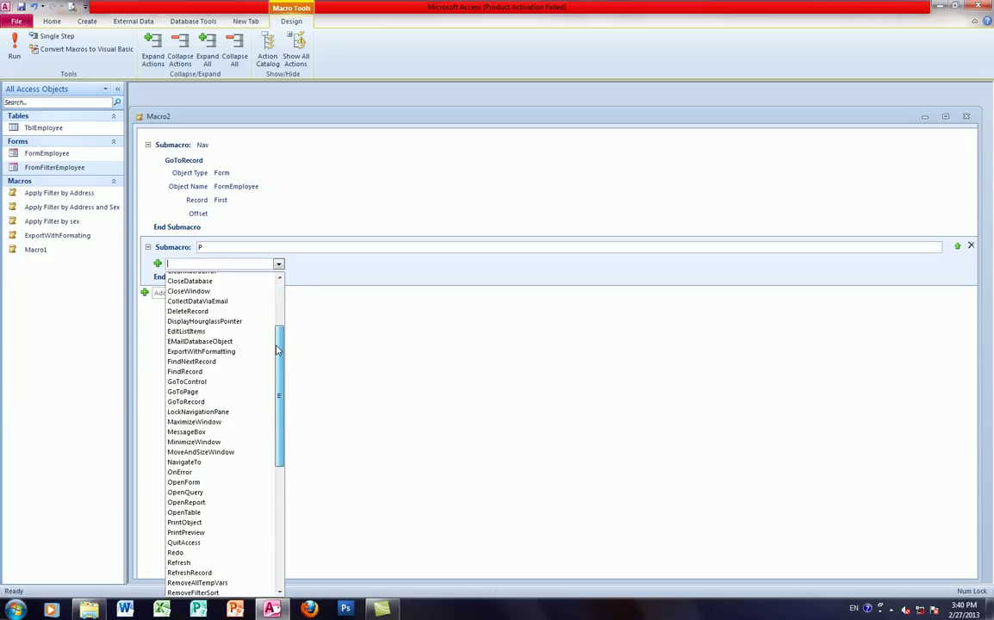
pyautogui.scroll(-1, 274, 416)
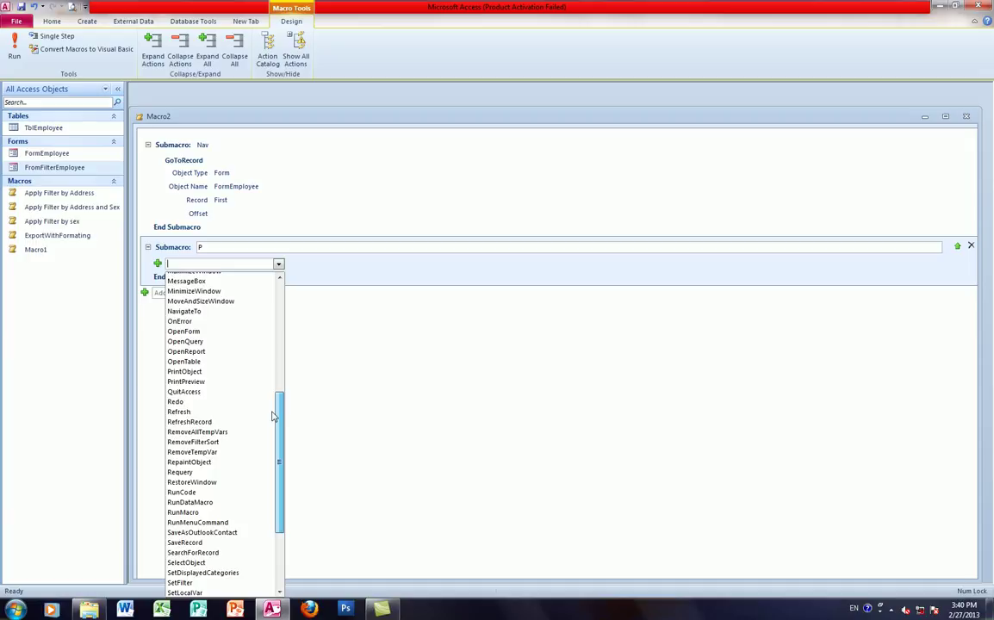
pyautogui.scroll(-2, 270, 435)
pyautogui.scroll(4, 274, 399)
pyautogui.scroll(2, 277, 384)
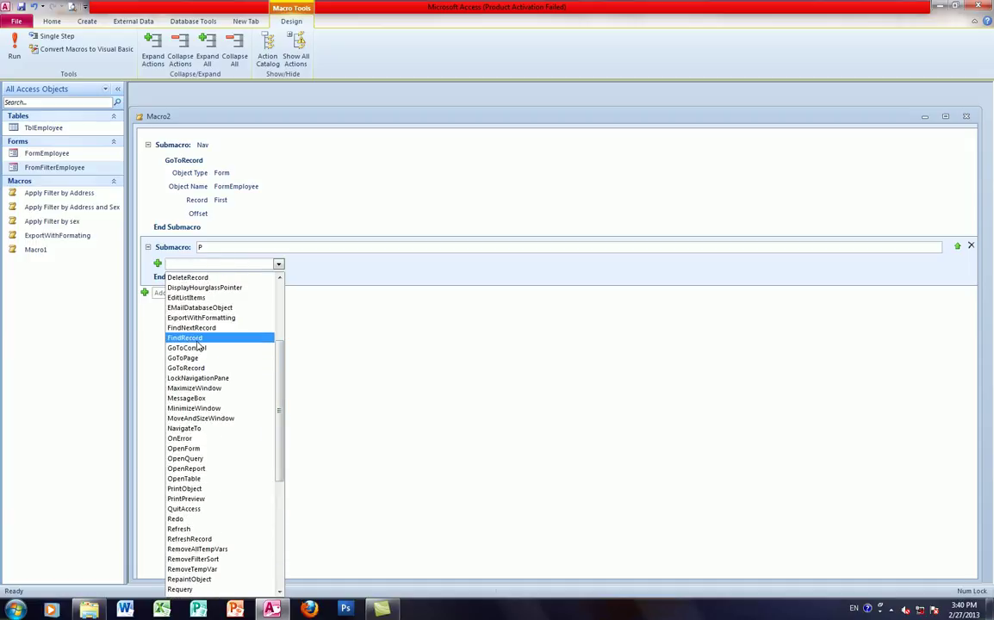
pyautogui.click(195, 367)
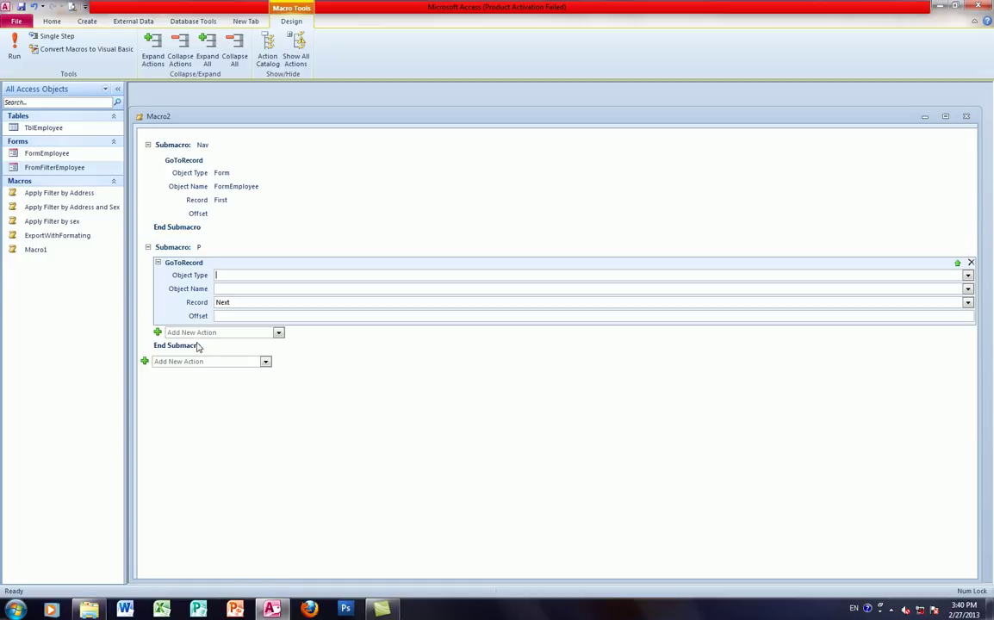
# Set the P submacro's GoToRecord action to object type Form, object name FormEmployee and record Previous.
pyautogui.click(216, 274)
pyautogui.click(882, 274)
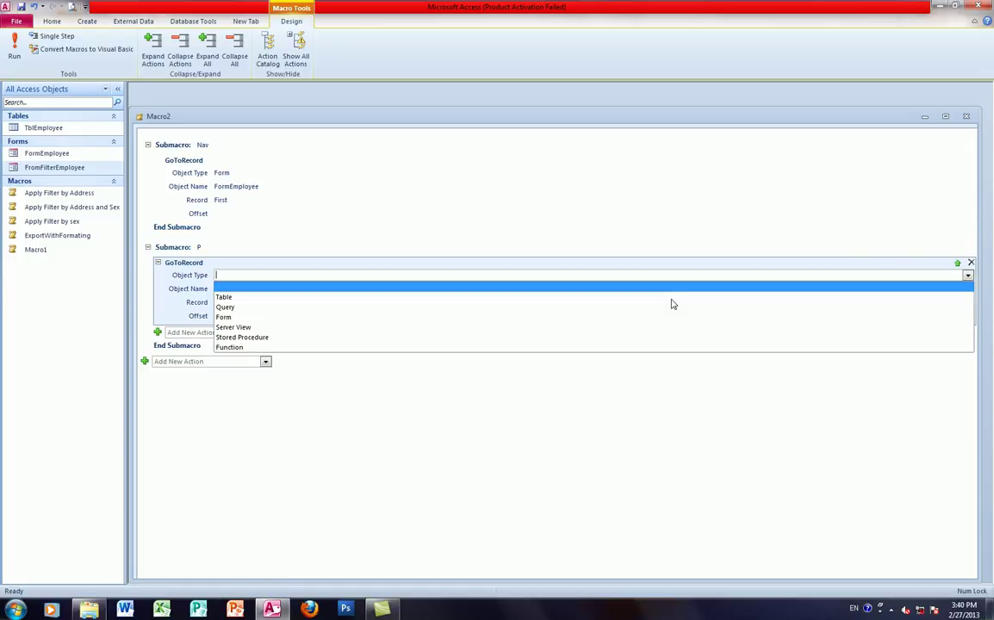
pyautogui.click(311, 318)
pyautogui.click(967, 288)
pyautogui.click(237, 301)
pyautogui.click(235, 302)
pyautogui.click(967, 302)
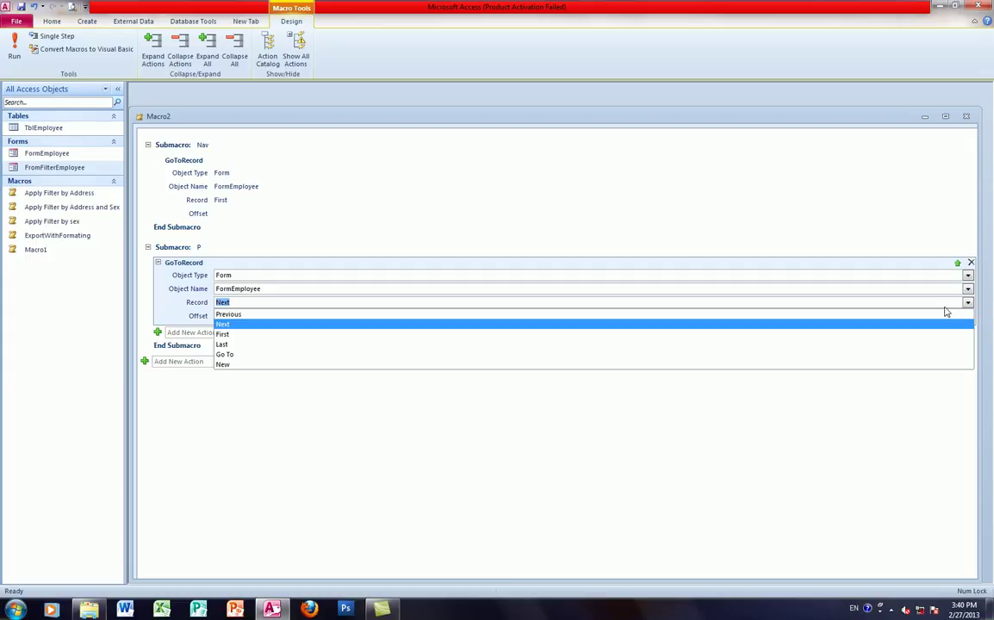
pyautogui.click(240, 314)
pyautogui.doubleClick(248, 301)
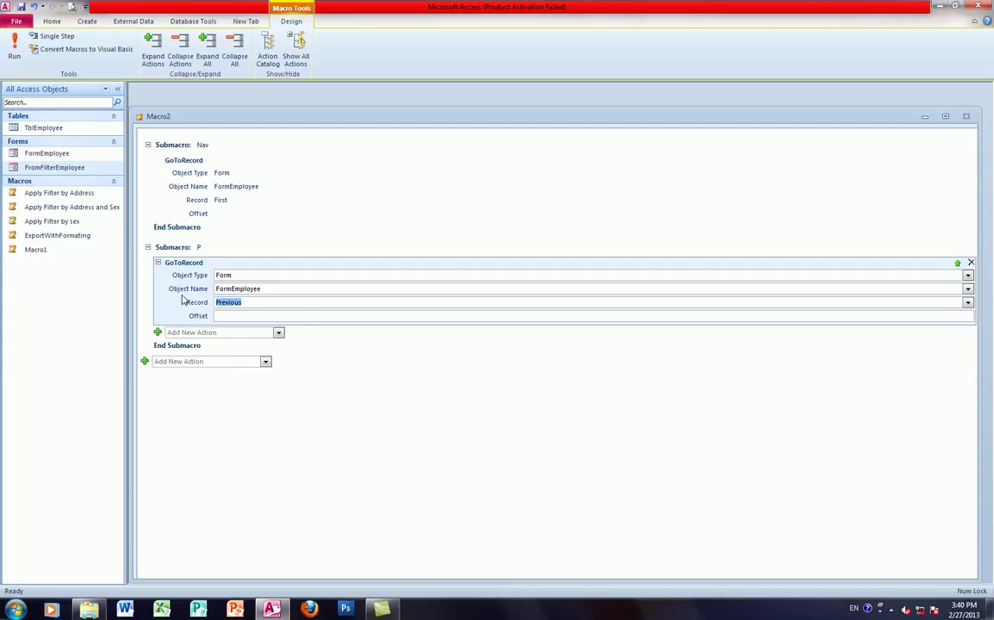
# Rename the P submacro as Previous and the Nav submacro as First.
pyautogui.click(210, 247)
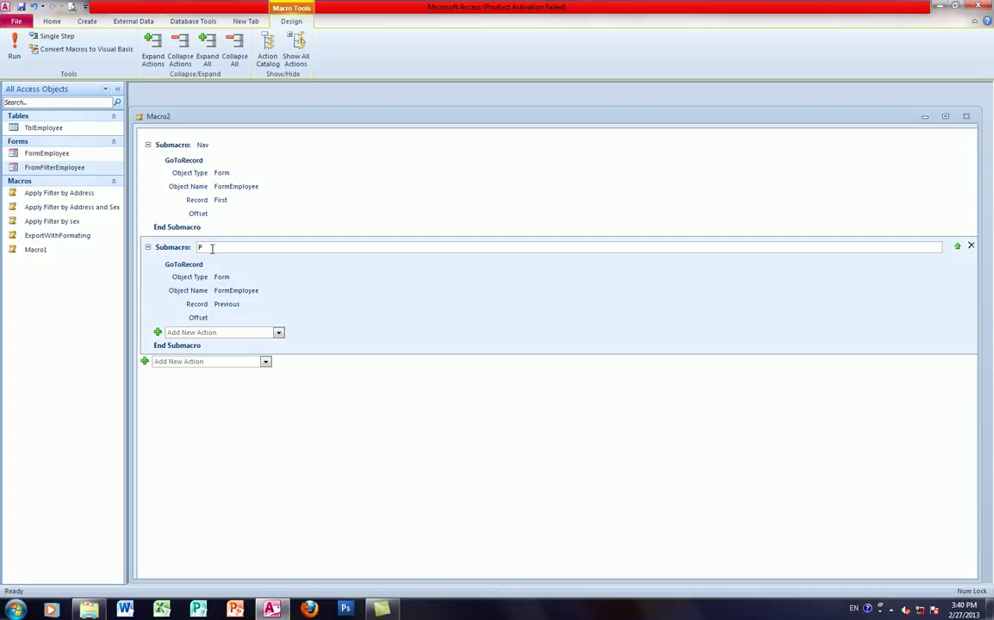
pyautogui.write('Previous')
pyautogui.click(218, 145)
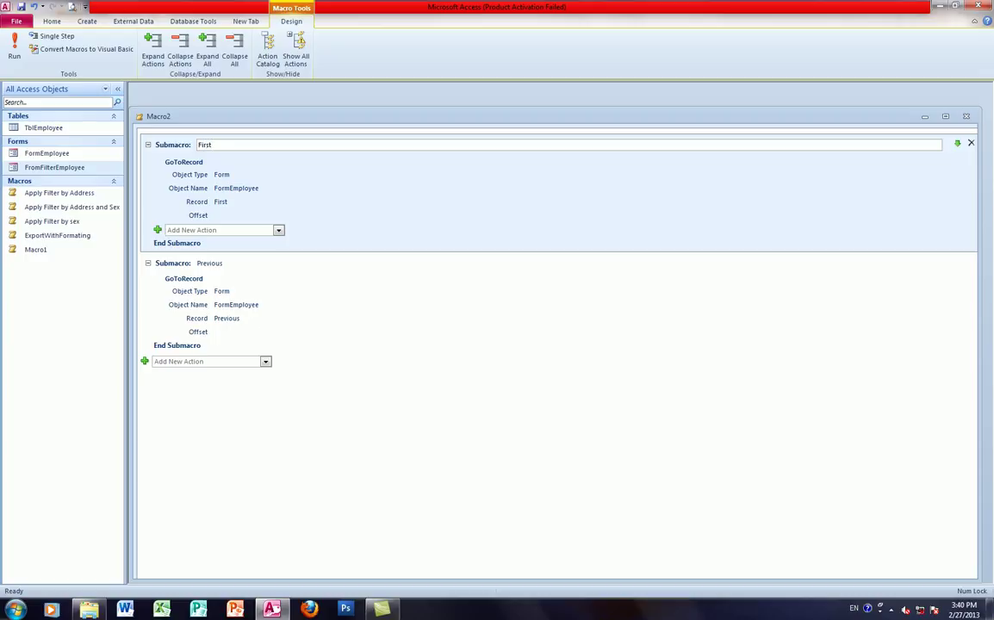
pyautogui.click(199, 382)
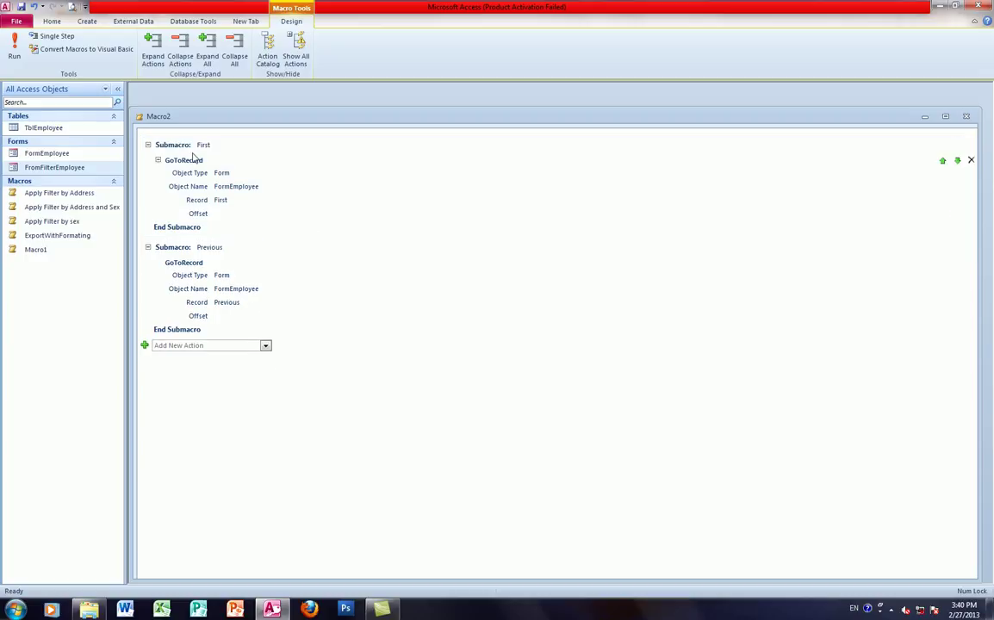
# Add a third submacro below Previous and put a GoToRecord action inside it.
pyautogui.click(265, 346)
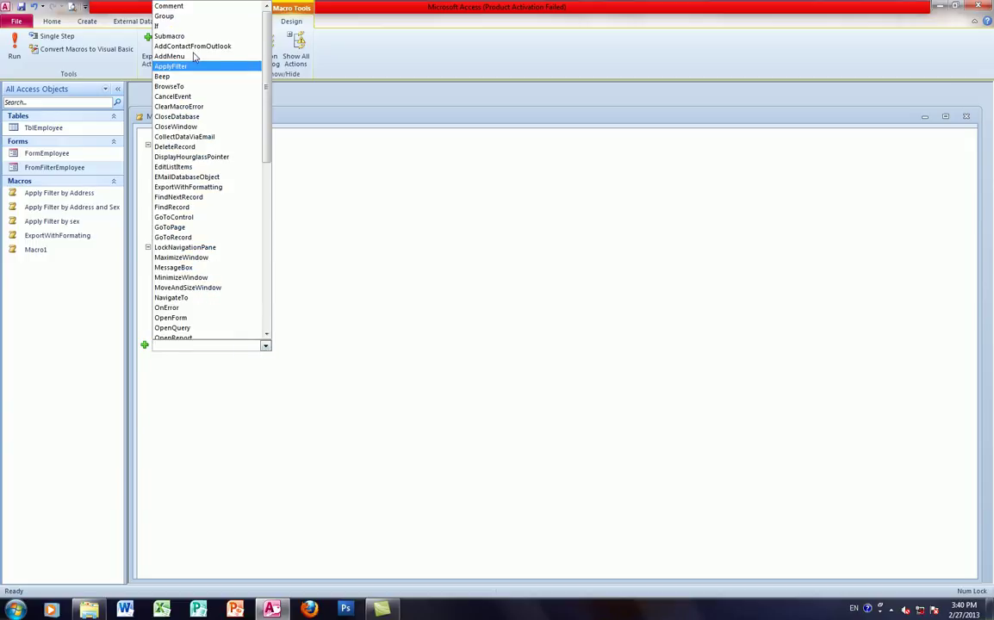
pyautogui.click(172, 36)
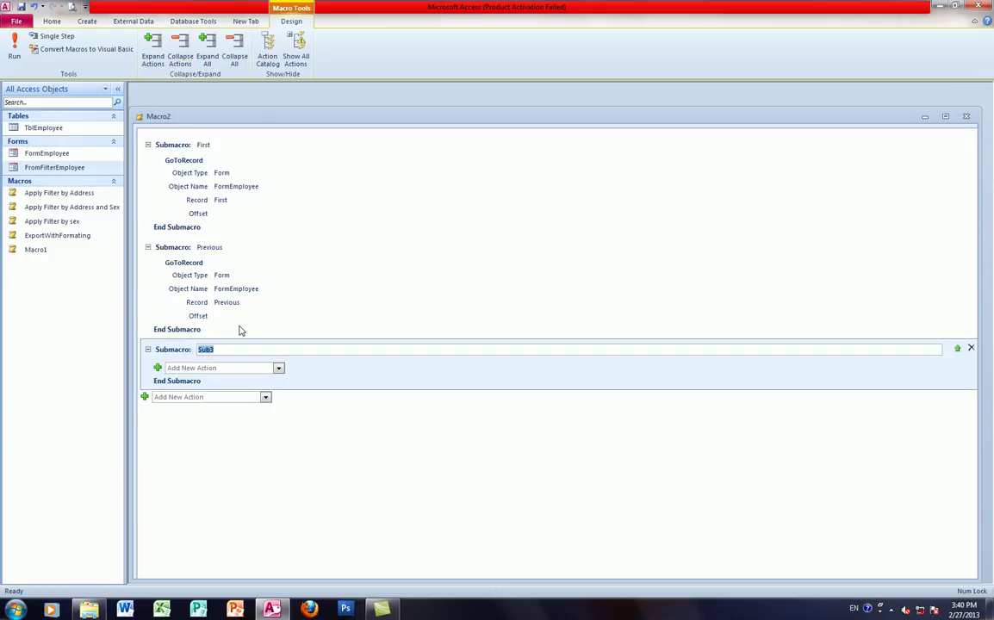
pyautogui.click(278, 367)
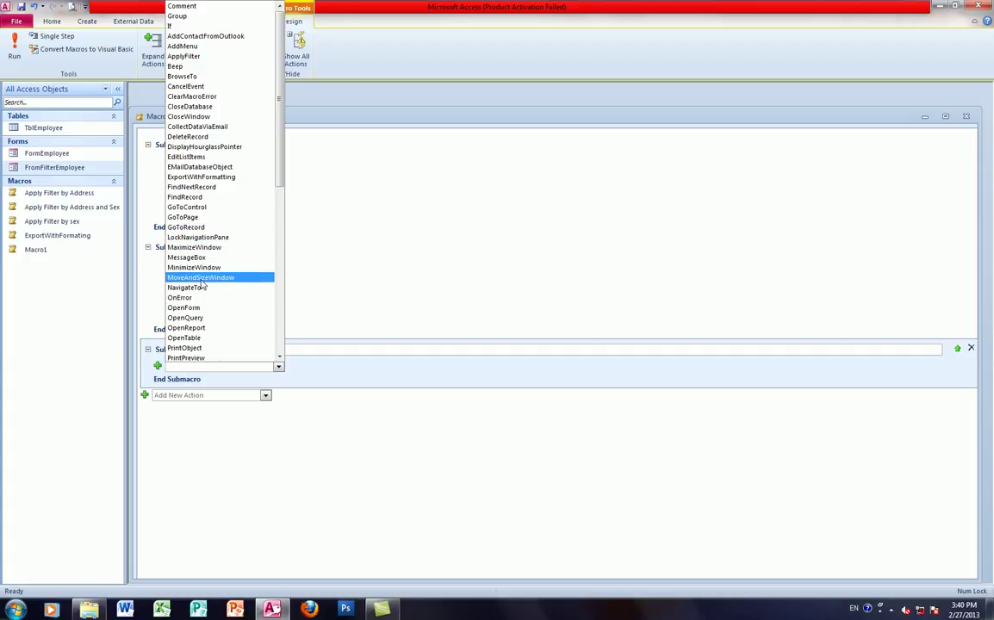
pyautogui.scroll(-10, 204, 285)
pyautogui.scroll(5, 203, 285)
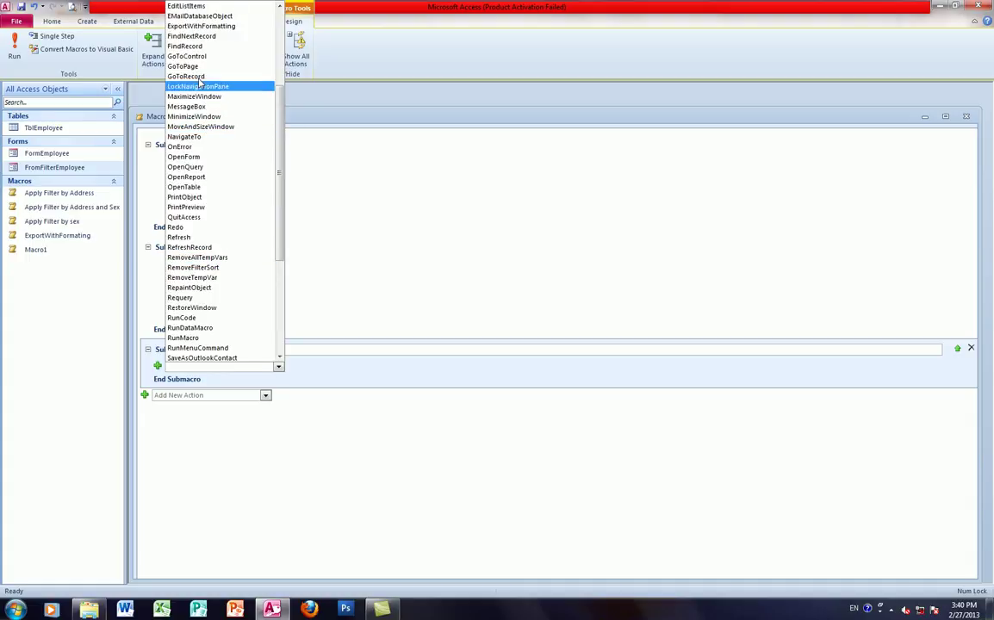
pyautogui.click(186, 76)
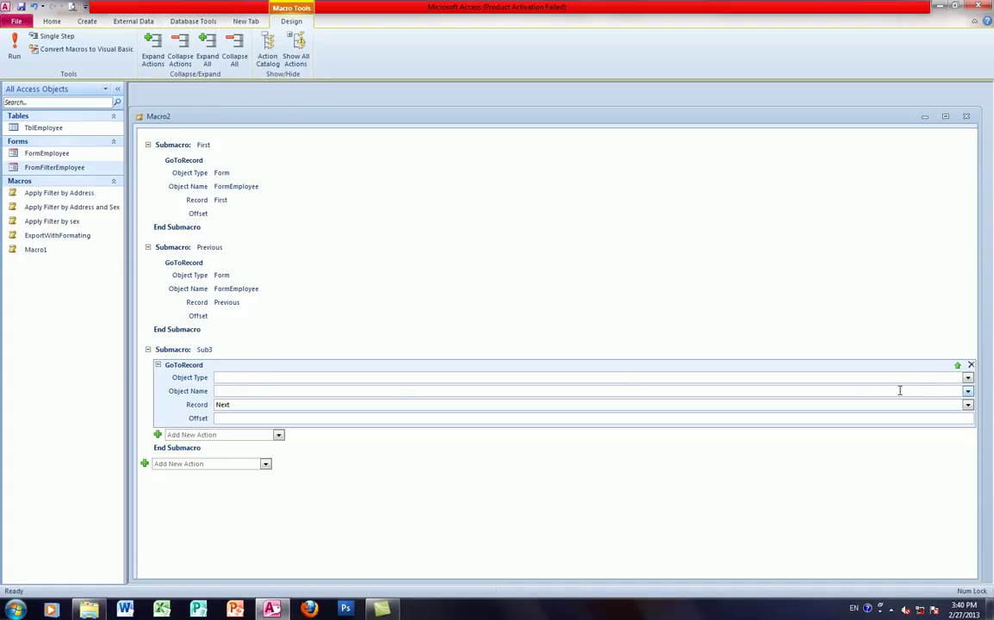
# Set the third submacro's GoToRecord action to object type Form and object name FormEmployee, and rename the submacro as Next.
pyautogui.click(967, 377)
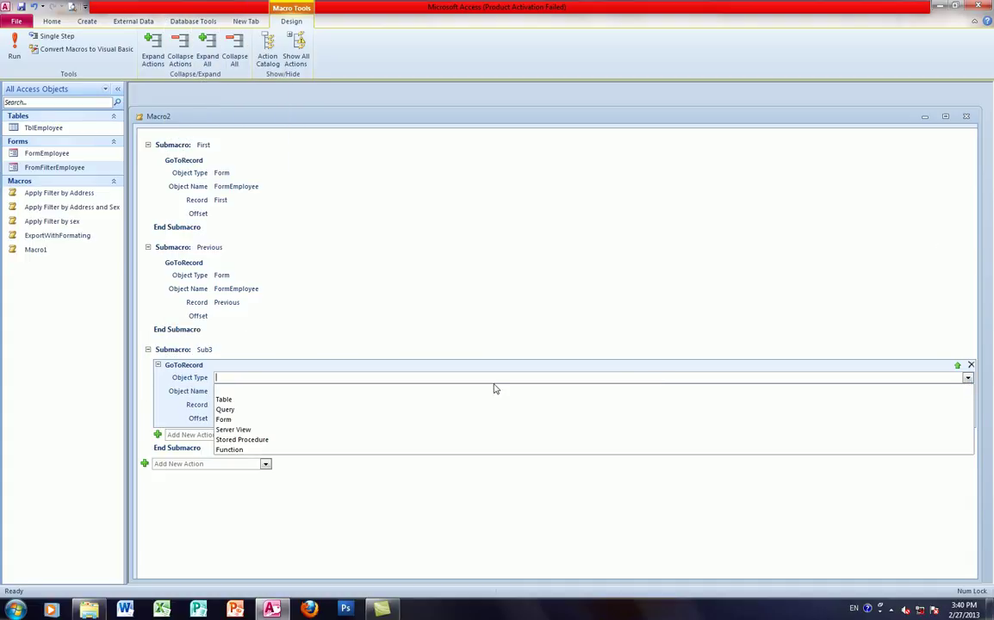
pyautogui.click(227, 418)
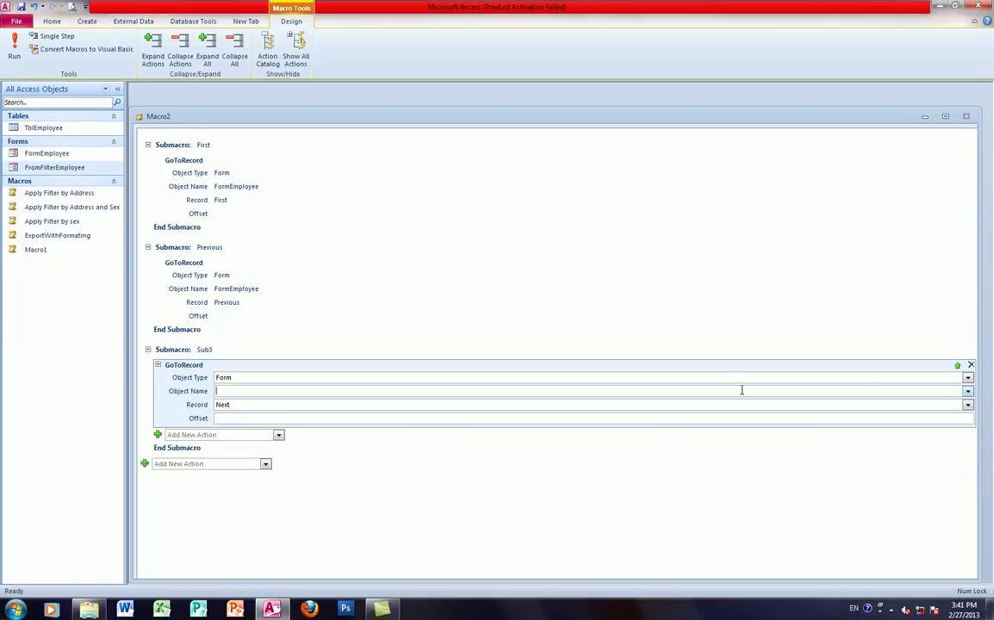
pyautogui.click(966, 391)
pyautogui.click(276, 403)
pyautogui.click(275, 404)
pyautogui.click(228, 349)
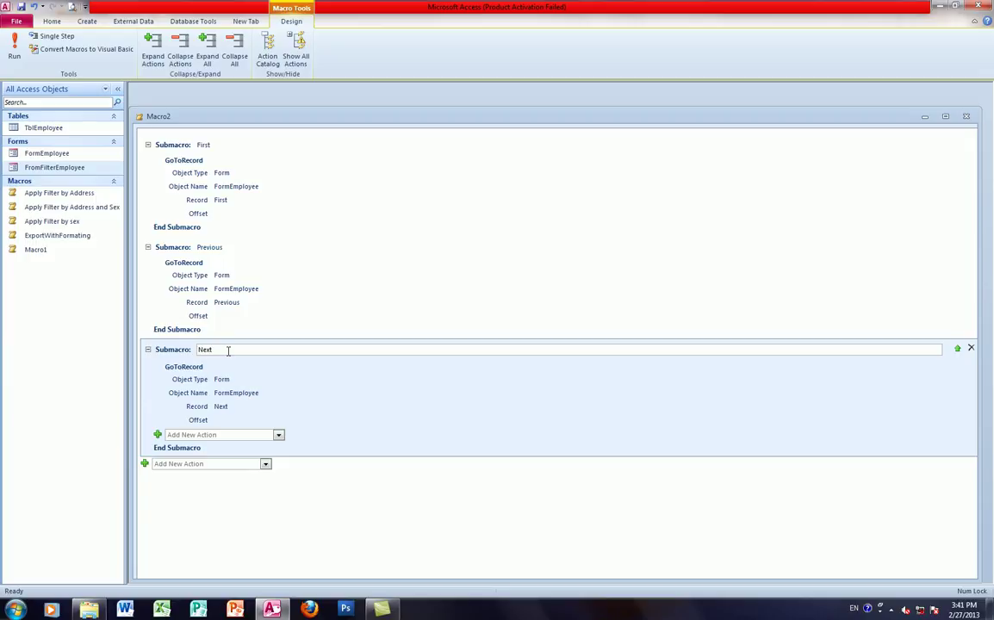
# Add a fourth submacro below Next and put a GoToRecord action inside it.
pyautogui.click(265, 511)
pyautogui.click(265, 447)
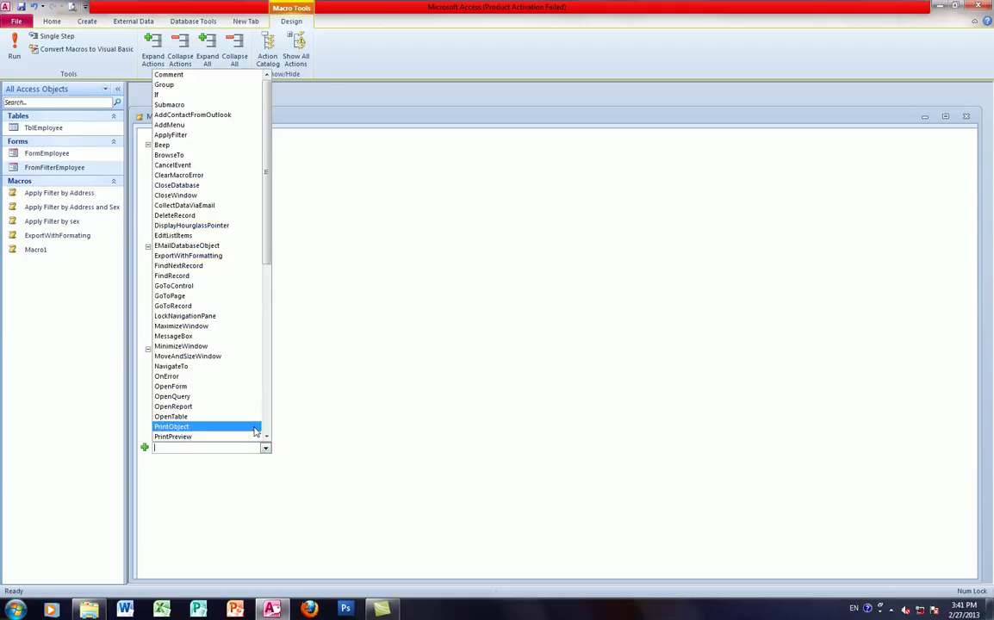
pyautogui.click(180, 105)
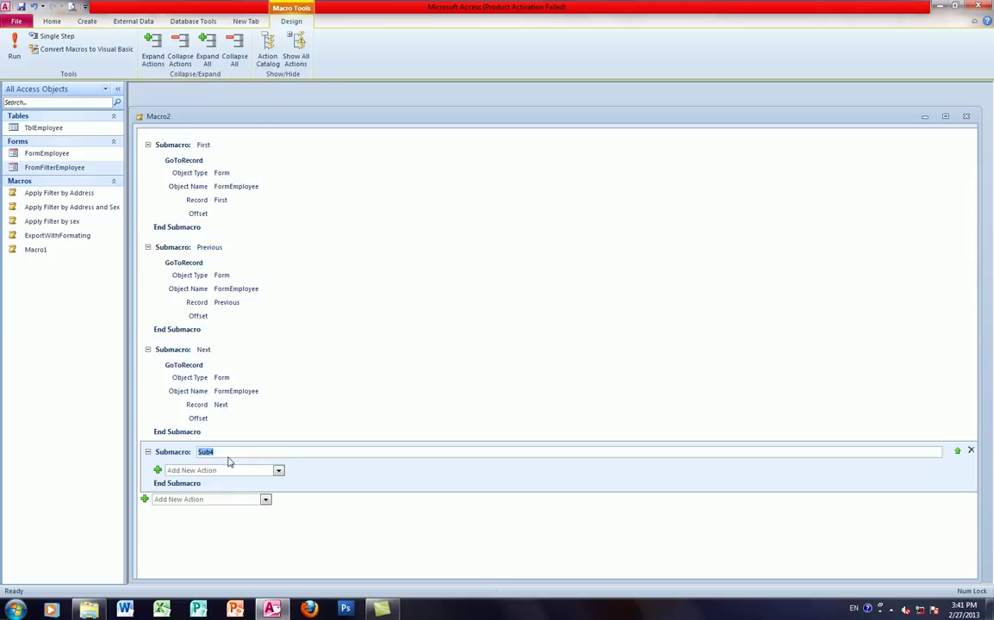
pyautogui.click(278, 470)
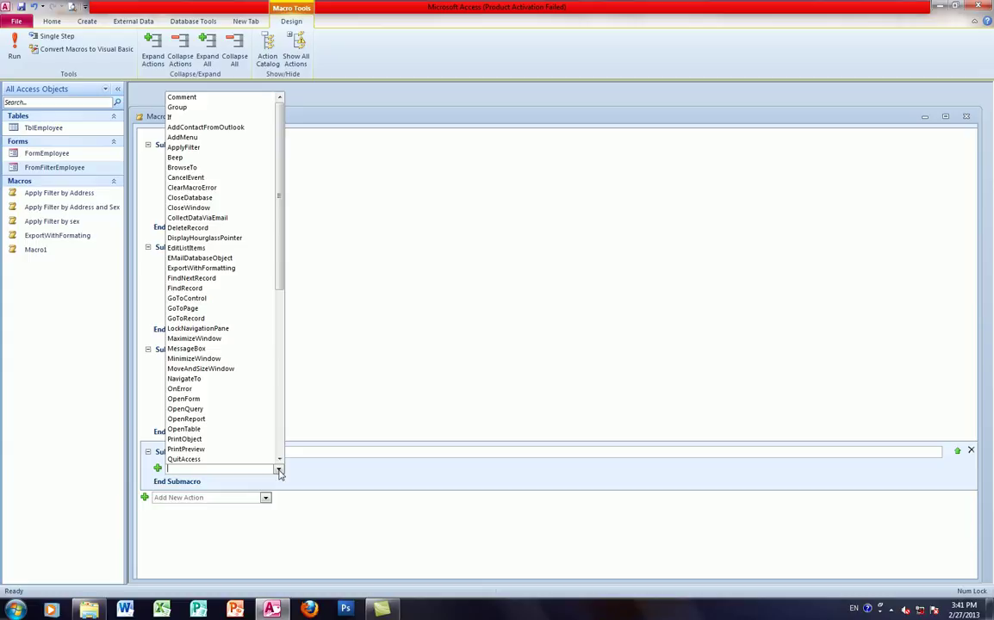
pyautogui.click(205, 318)
pyautogui.click(250, 481)
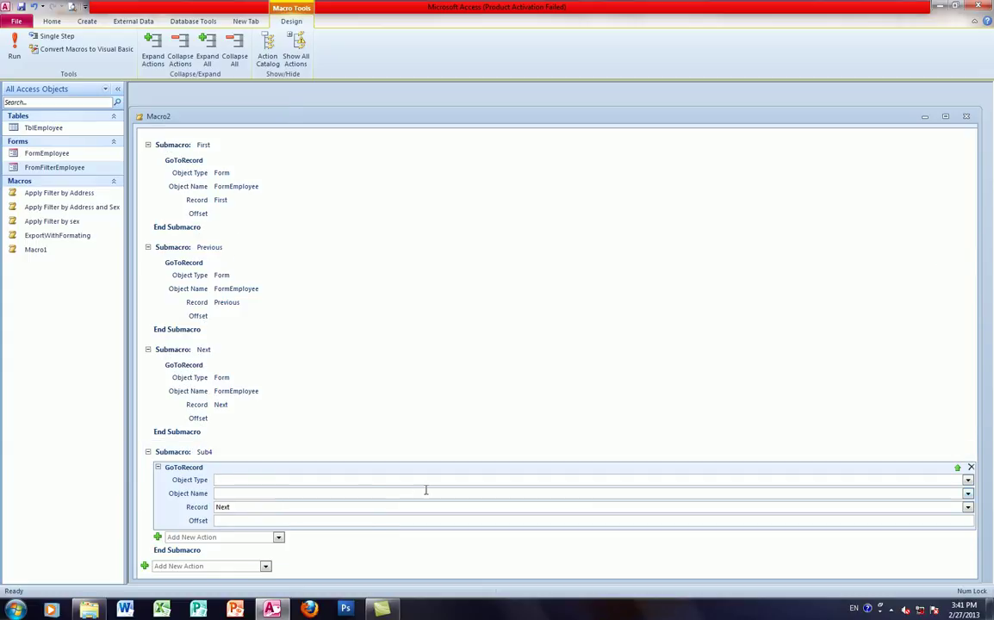
# Set the fourth submacro's GoToRecord action to object type Form, object name FormEmployee and record Last.
pyautogui.click(969, 482)
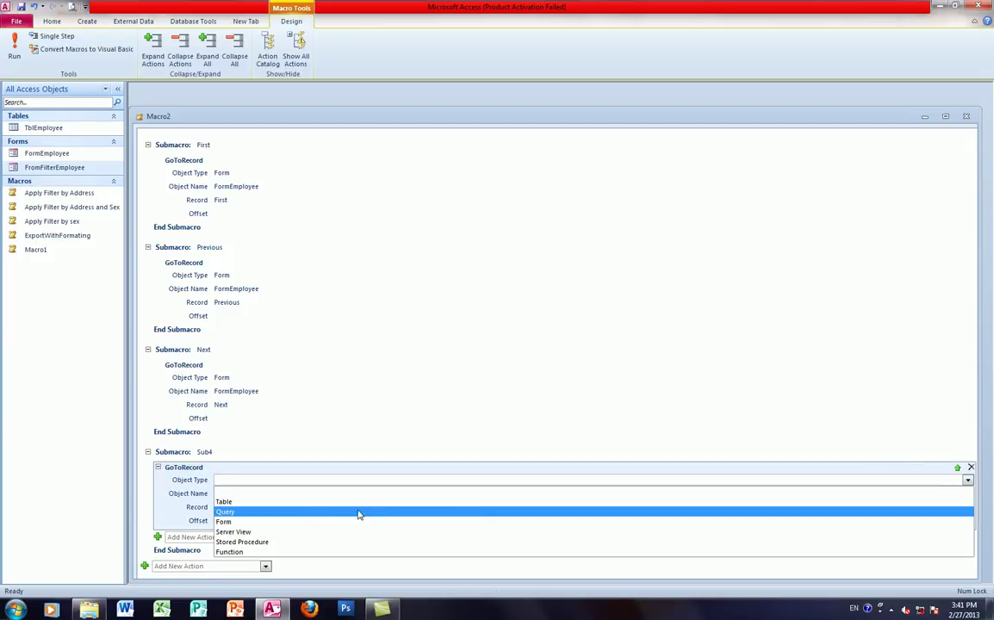
pyautogui.click(304, 523)
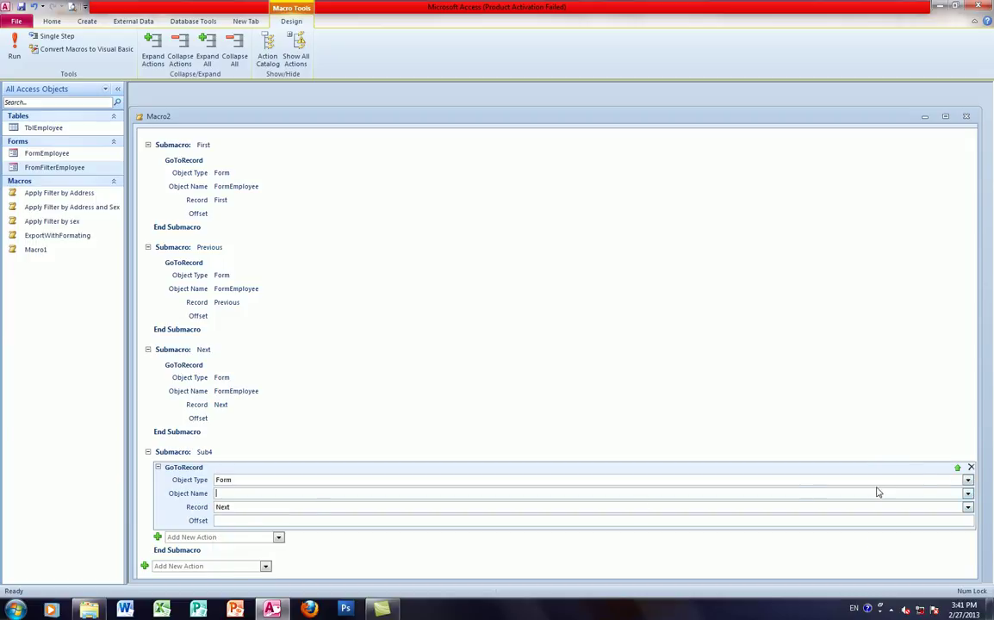
pyautogui.click(967, 493)
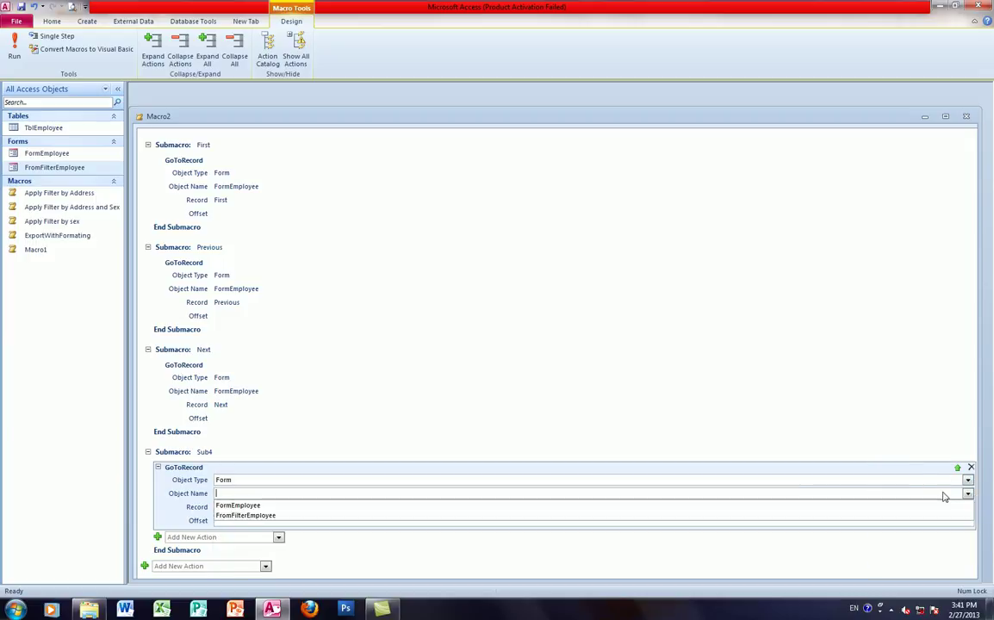
pyautogui.click(233, 505)
pyautogui.doubleClick(239, 507)
pyautogui.click(585, 552)
pyautogui.click(968, 507)
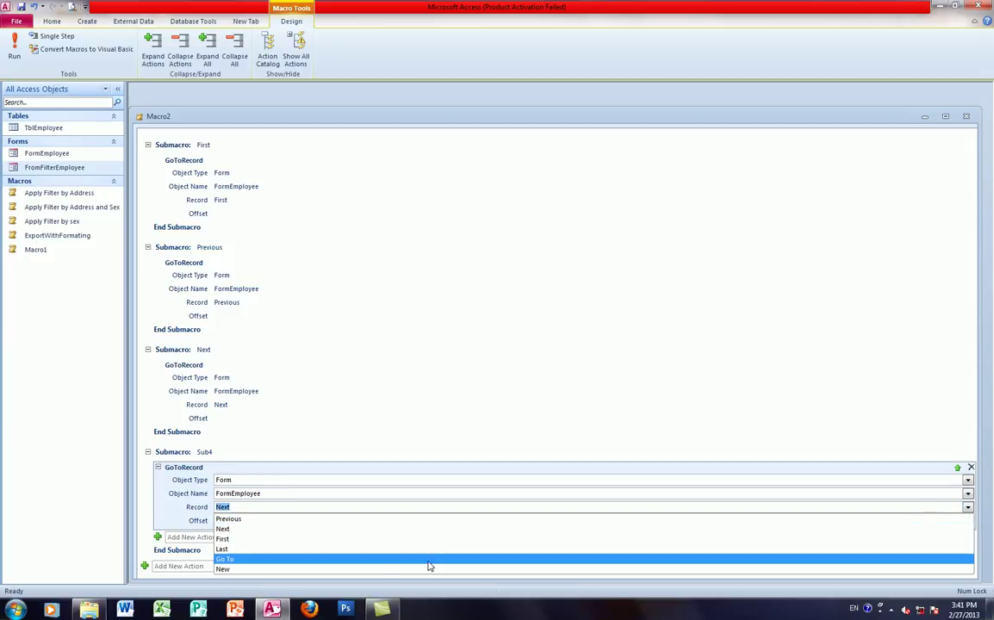
pyautogui.click(341, 548)
pyautogui.moveTo(238, 508); pyautogui.dragTo(192, 502)
pyautogui.hotkey('ctrl', 'c')
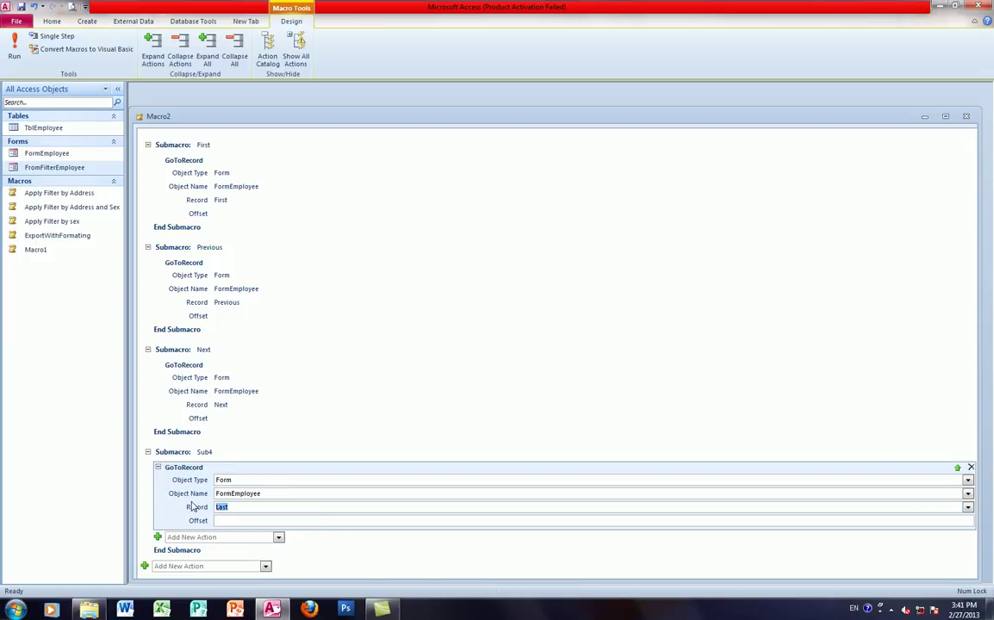
pyautogui.doubleClick(243, 479)
pyautogui.hotkey('ctrl', 'v')
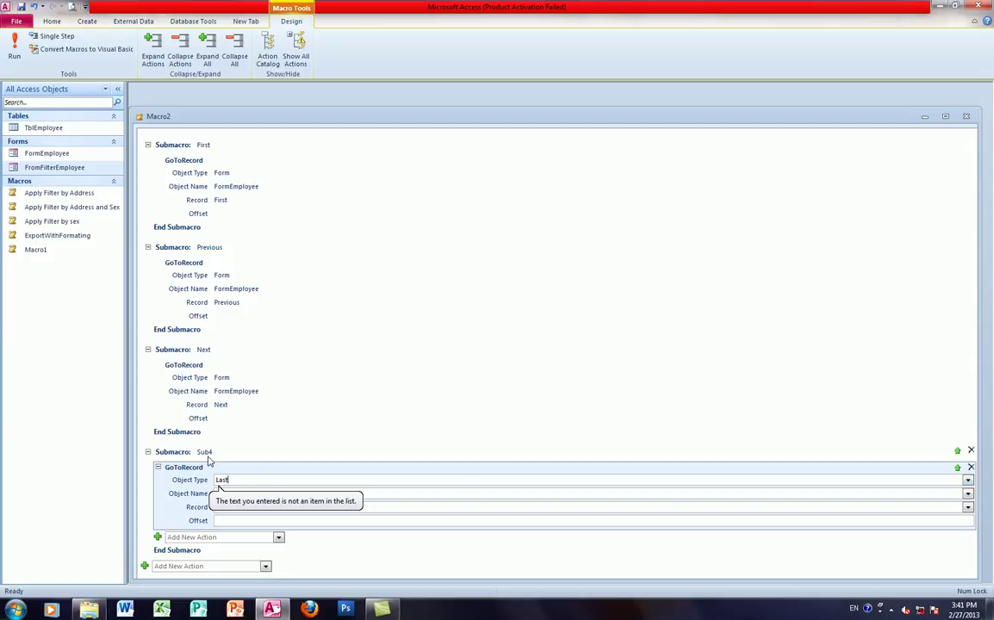
pyautogui.moveTo(239, 484); pyautogui.dragTo(203, 480)
pyautogui.hotkey('ctrl', 'z')
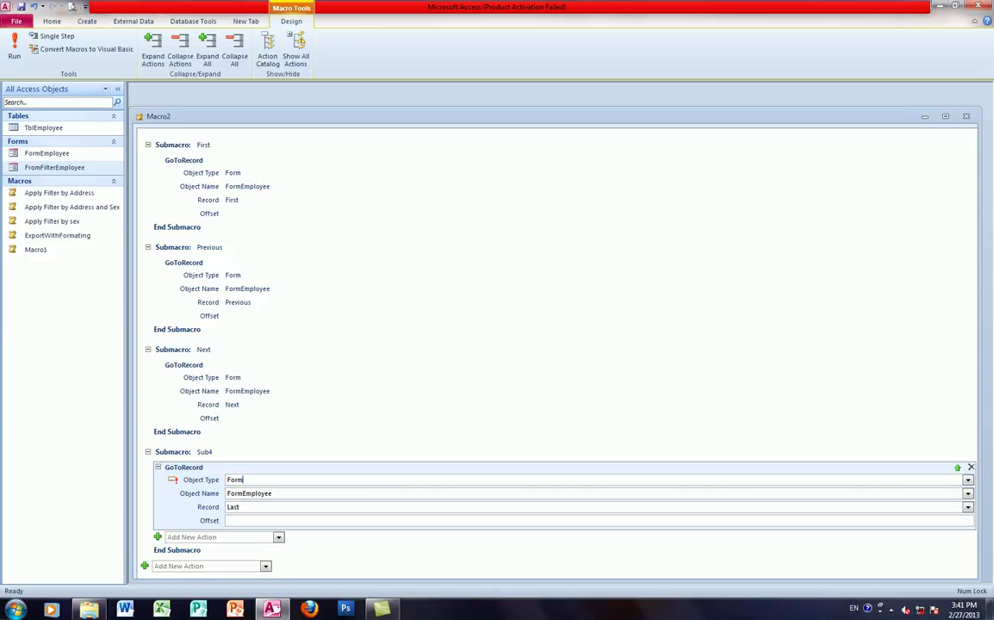
# Rename the fourth submacro as Last.
pyautogui.click(202, 452)
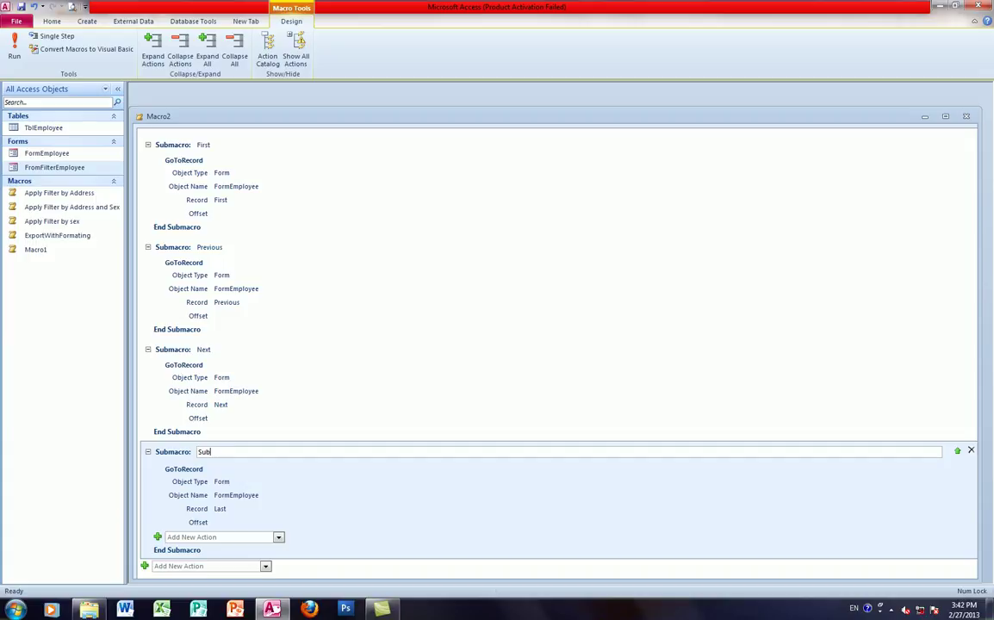
pyautogui.write('Last')
pyautogui.click(515, 249)
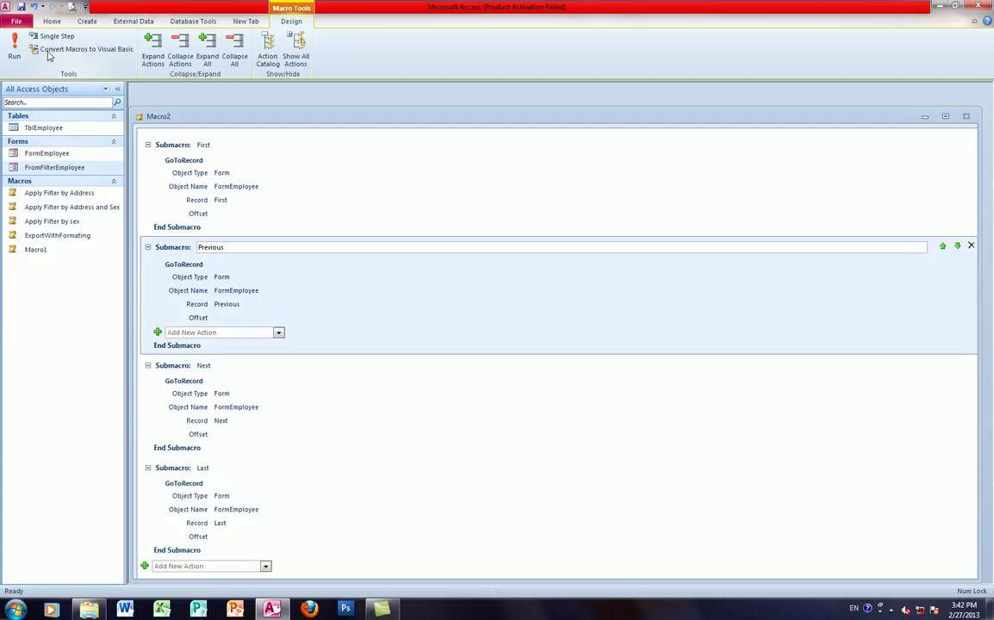
# Save the macro under the name Navigation Button and close it.
pyautogui.click(21, 7)
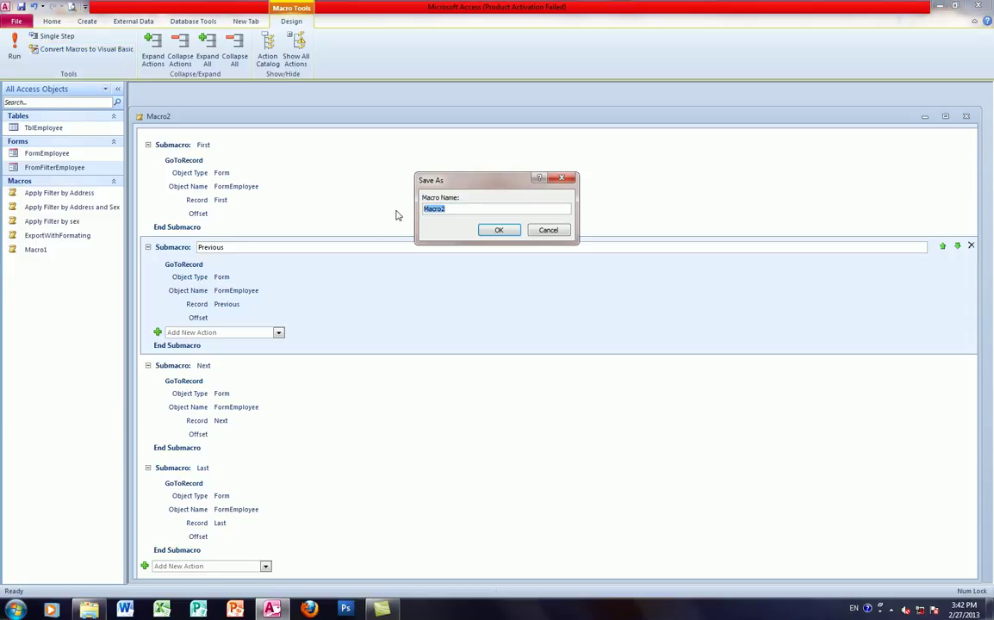
pyautogui.write('Navigation Button')
pyautogui.click(498, 230)
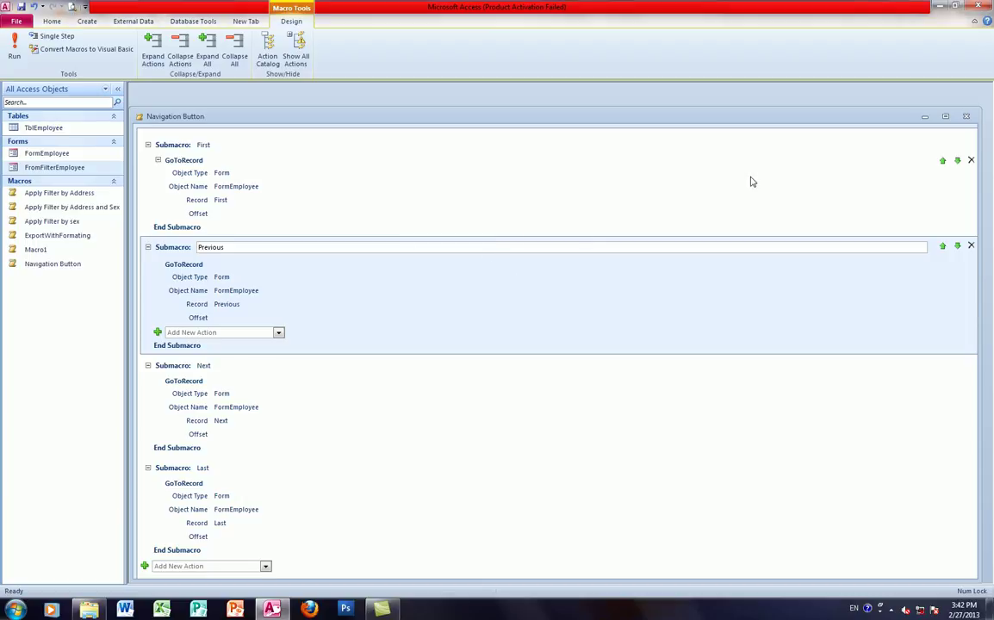
pyautogui.hotkey('ctrl', 'w')
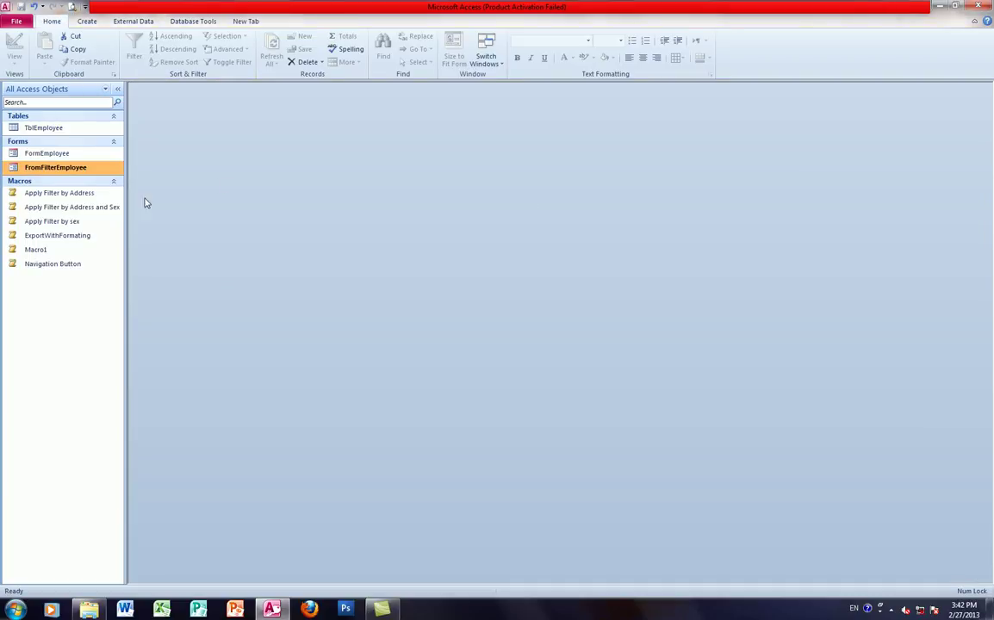
# Open FormEmployee in Design View and enlarge its window to show the whole Detail section.
pyautogui.doubleClick(45, 152)
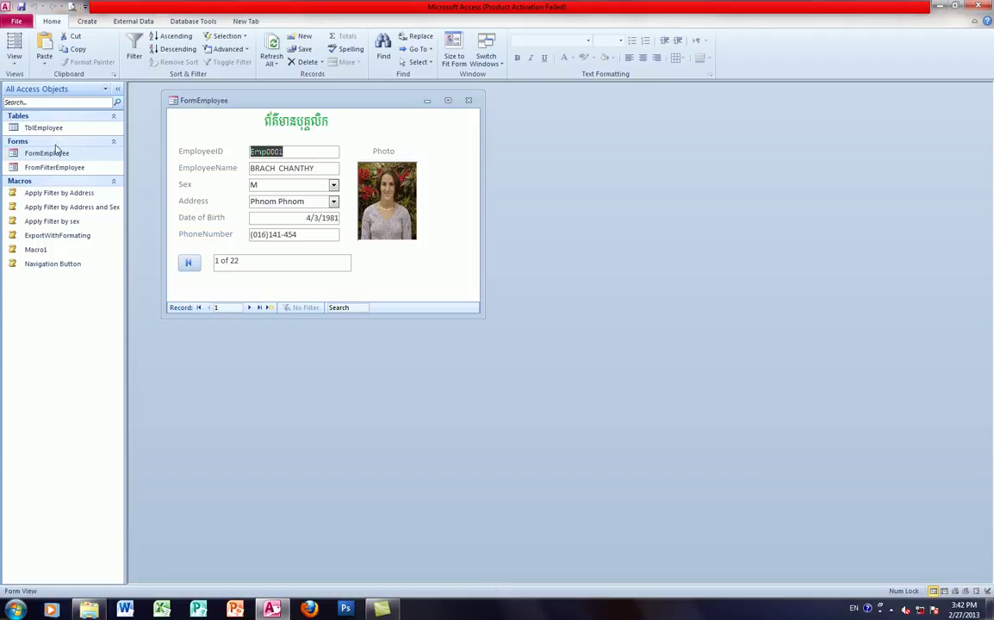
pyautogui.click(14, 57)
pyautogui.click(43, 214)
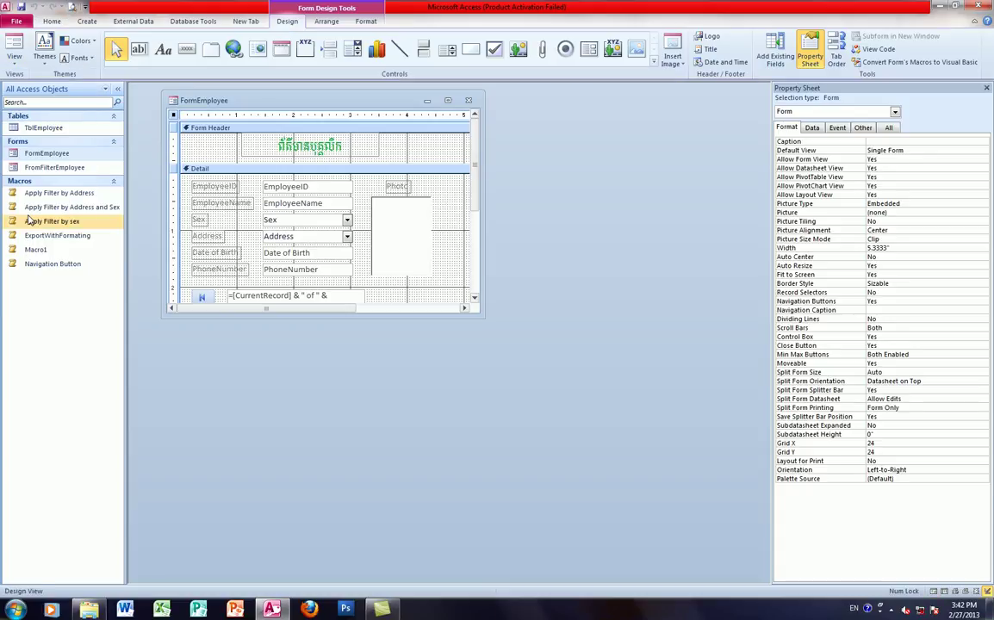
pyautogui.moveTo(482, 316); pyautogui.dragTo(505, 352)
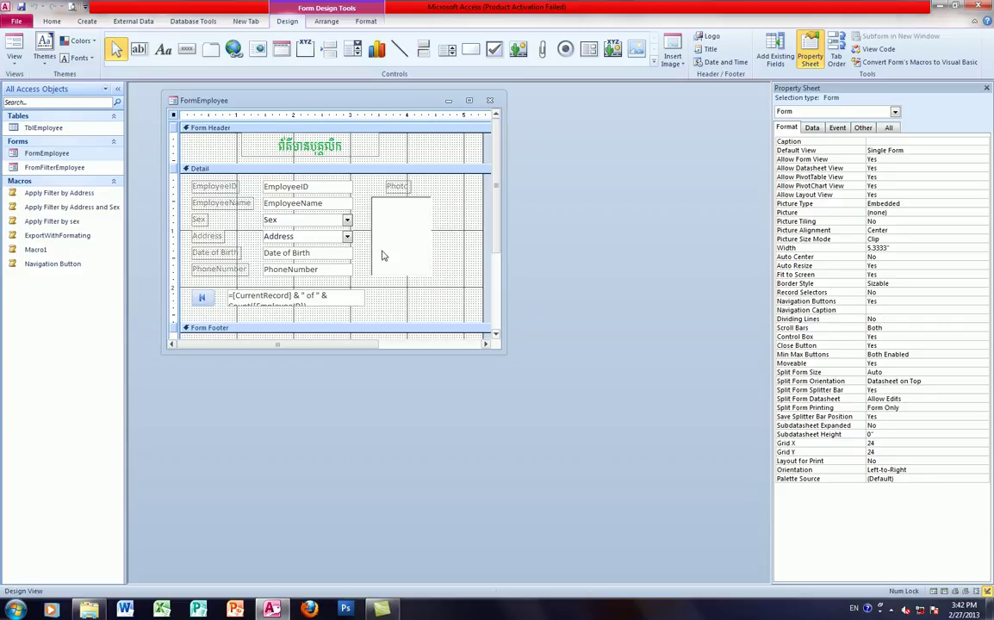
# Draw a command button below the photo frame and have it run the macro Navigation Button.First through the Miscellaneous action Run Macro.
pyautogui.click(187, 49)
pyautogui.moveTo(376, 293); pyautogui.dragTo(410, 309)
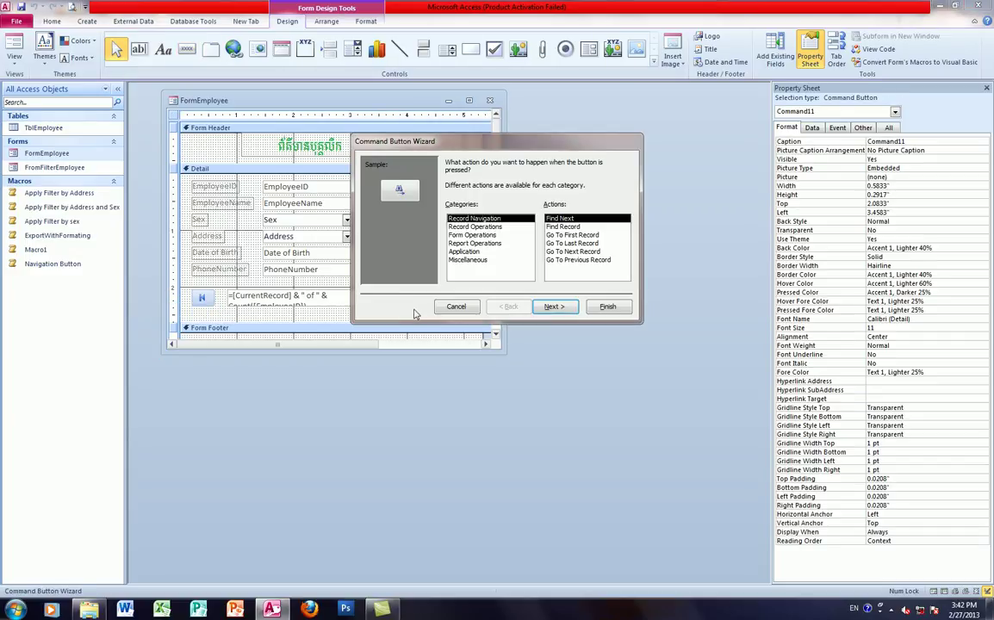
pyautogui.click(464, 253)
pyautogui.click(465, 260)
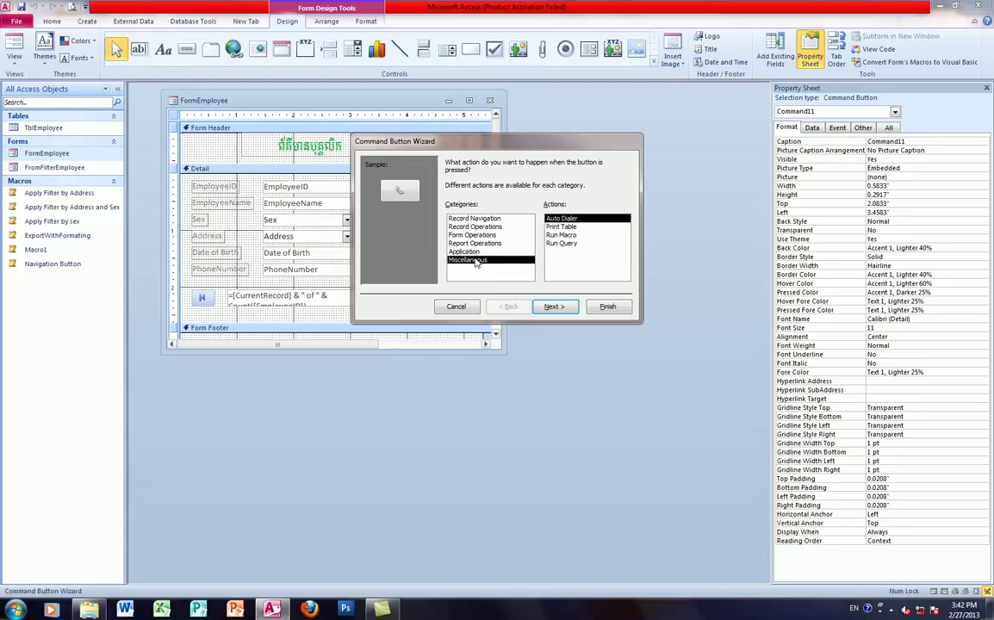
pyautogui.click(561, 235)
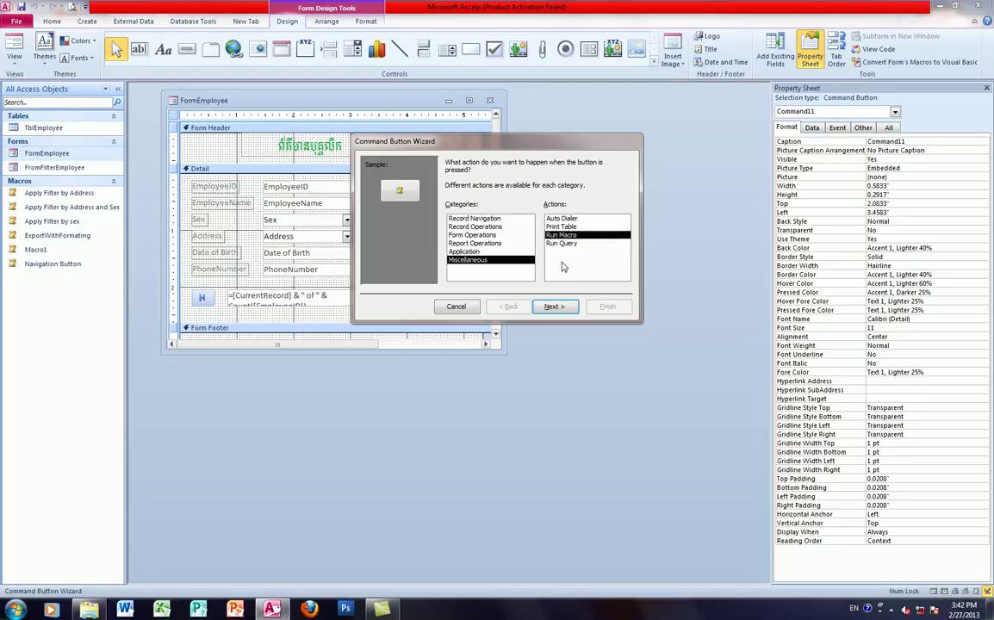
pyautogui.click(553, 307)
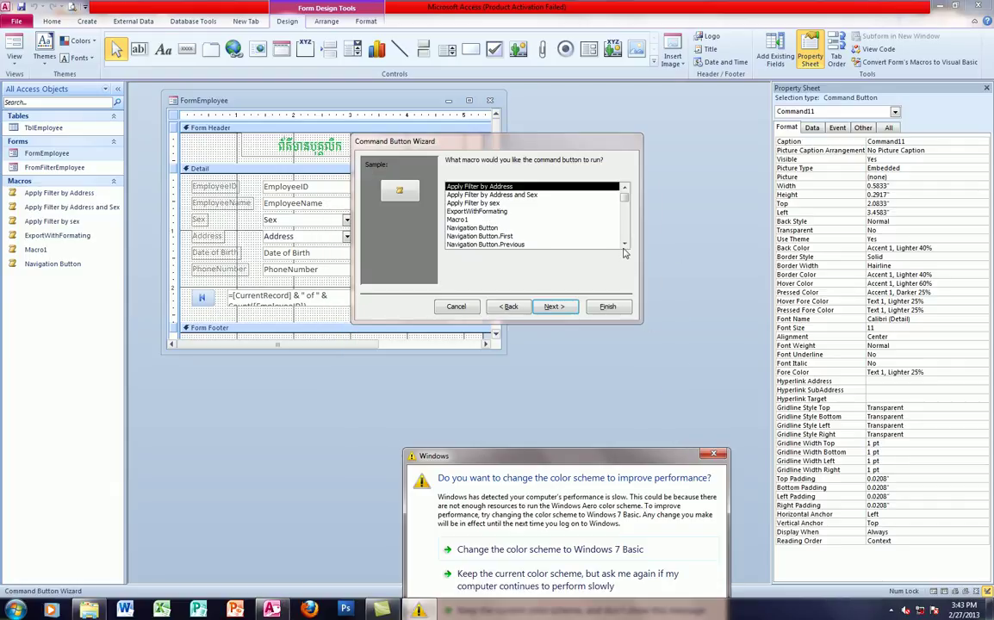
pyautogui.scroll(-1, 563, 225)
pyautogui.click(502, 229)
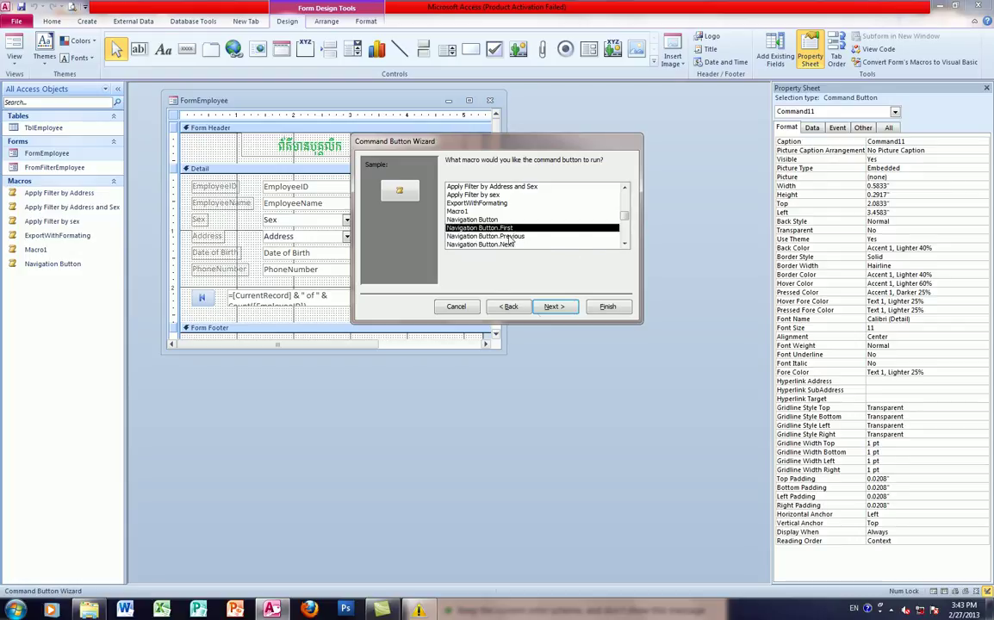
pyautogui.click(553, 307)
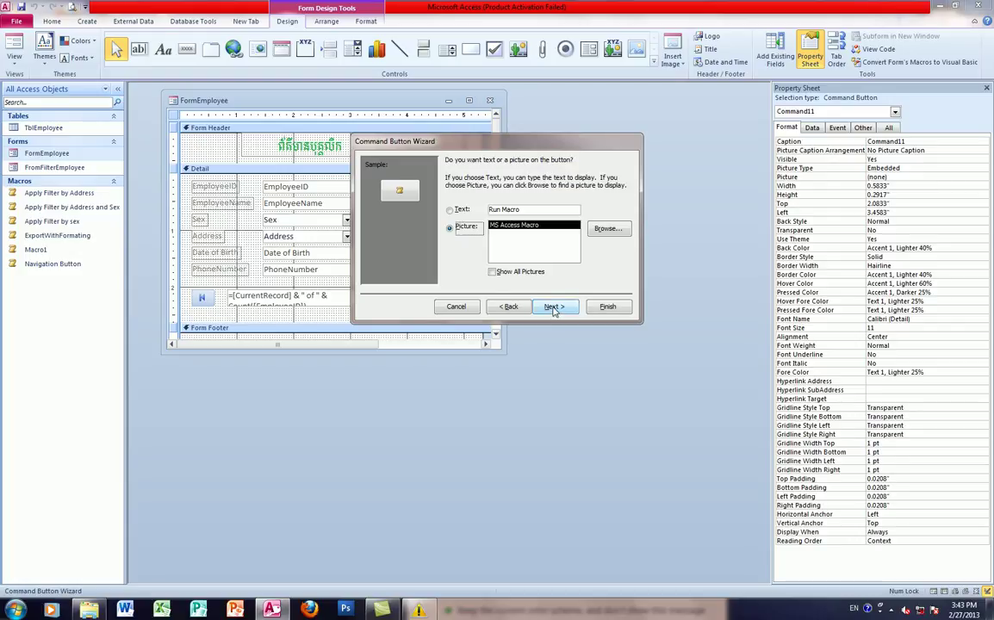
# Have the command button display text instead of a picture, keep the default text and name, and finish the wizard.
pyautogui.click(497, 272)
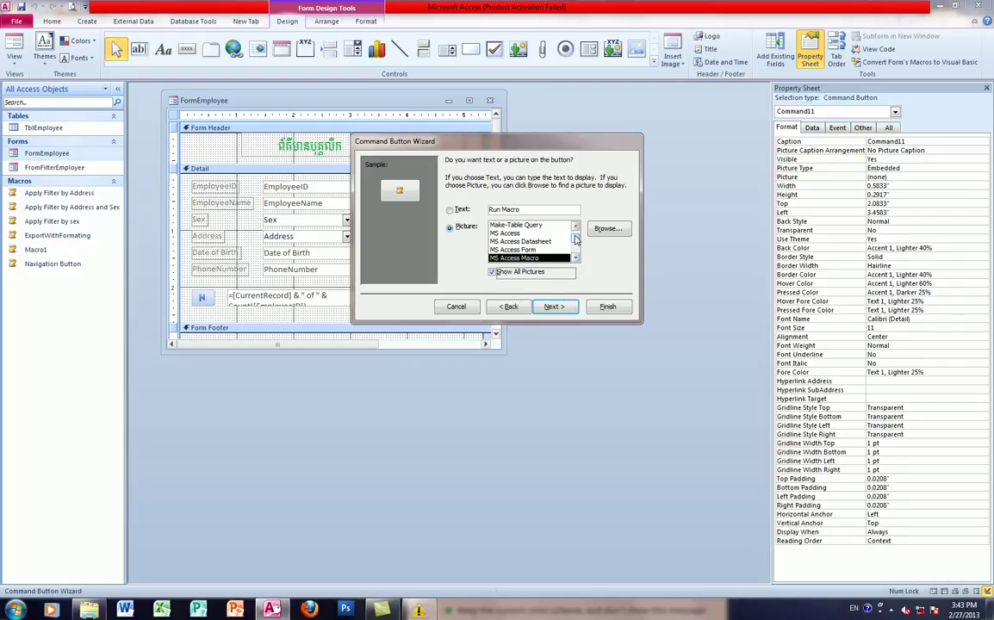
pyautogui.moveTo(576, 236)
pyautogui.mouseDown()
pyautogui.moveTo(575, 255)
pyautogui.moveTo(577, 234)
pyautogui.mouseUp()
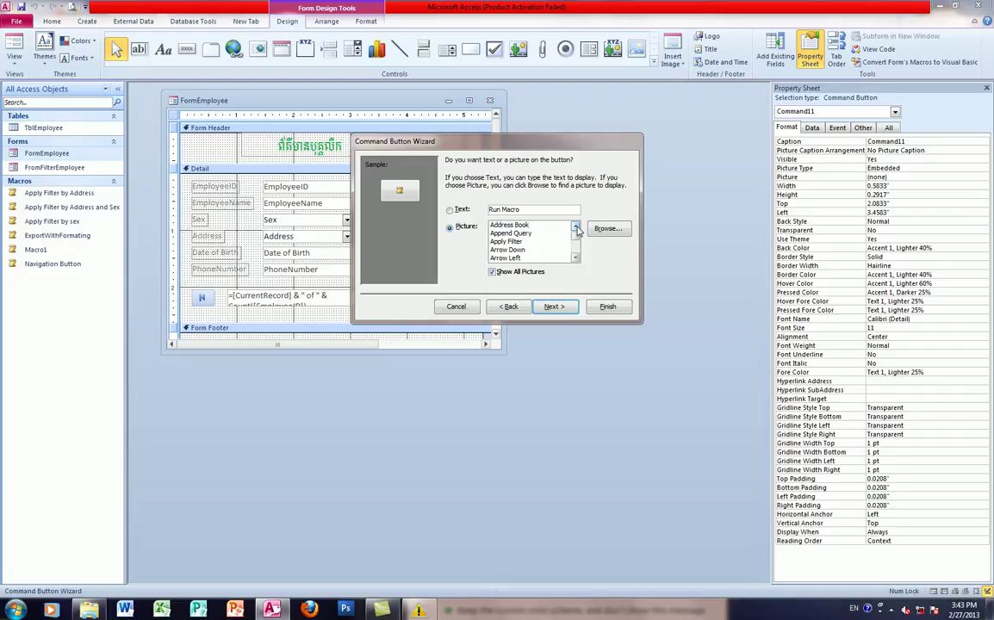
pyautogui.click(450, 211)
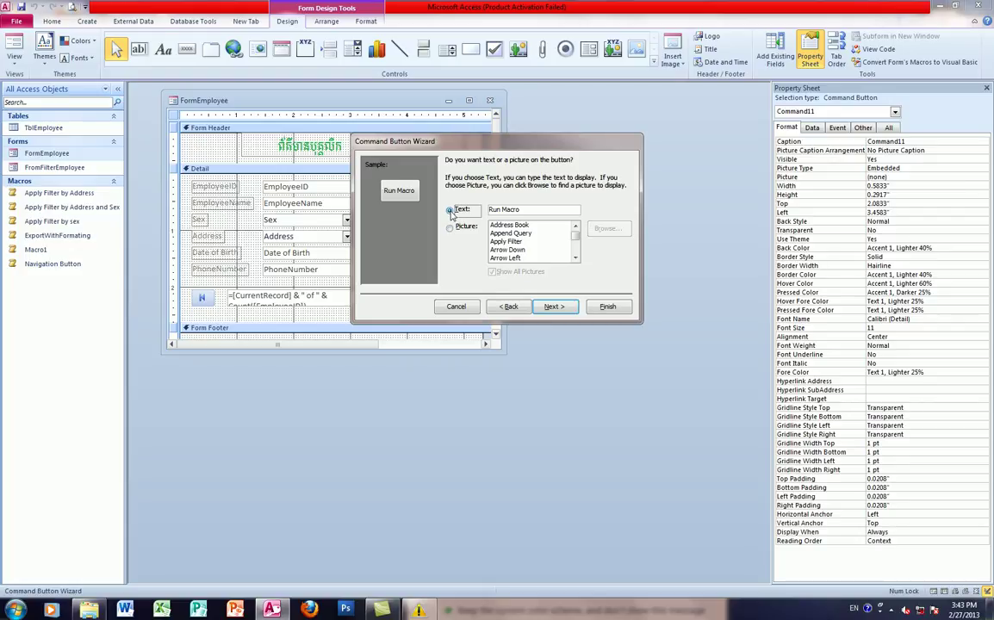
pyautogui.click(552, 307)
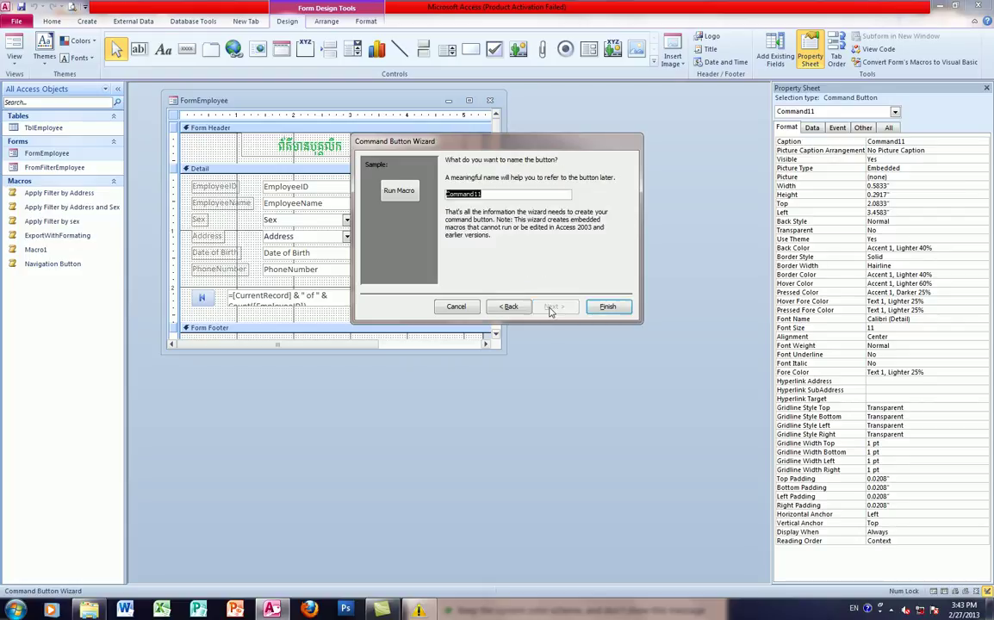
pyautogui.click(605, 308)
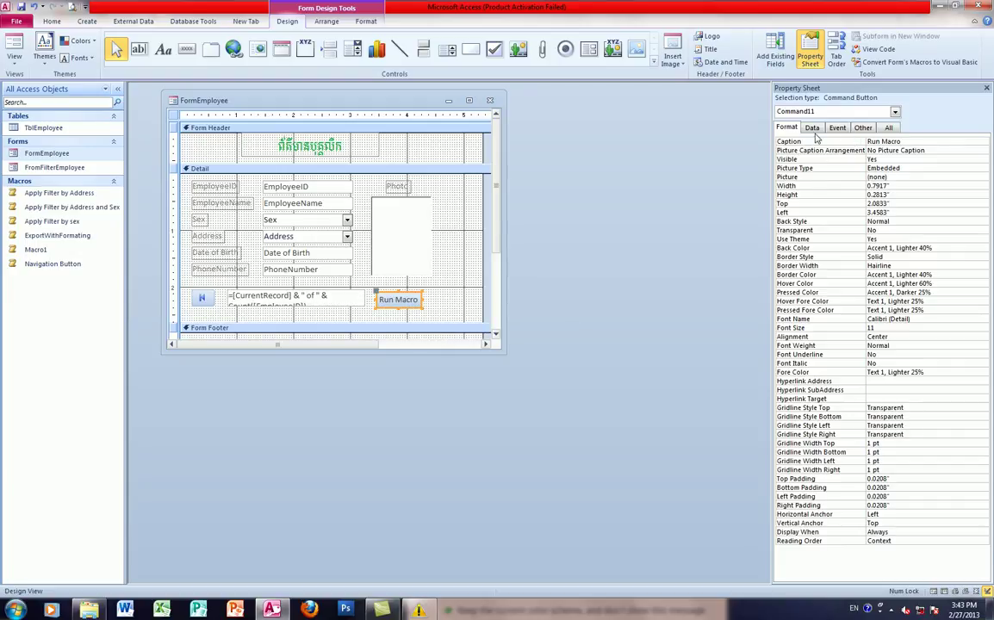
# Change the new command button's caption to |<.
pyautogui.click(779, 140)
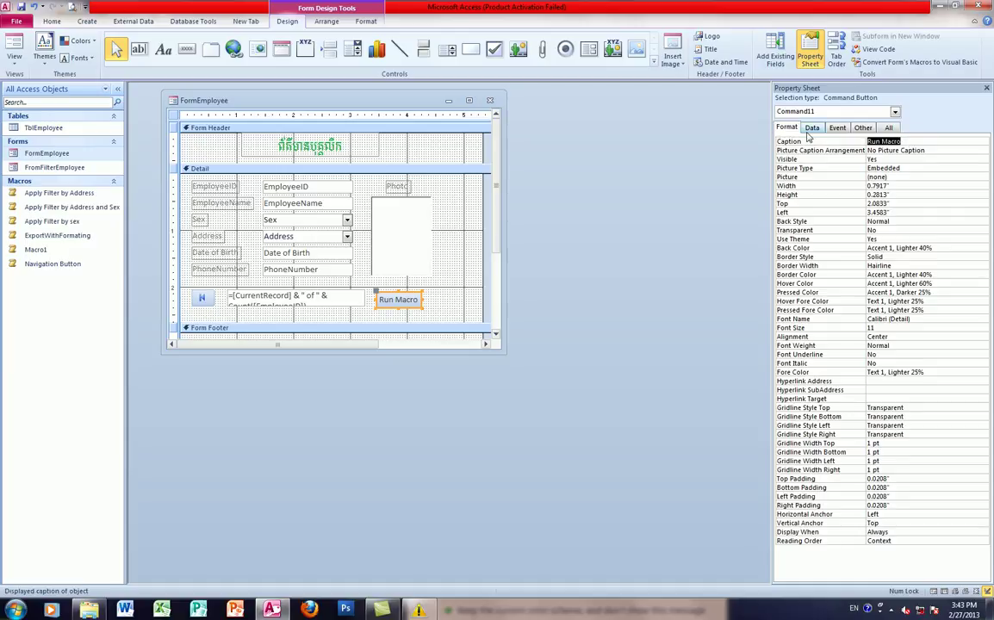
pyautogui.press('Delete')
pyautogui.write('|<')
pyautogui.press('Return')
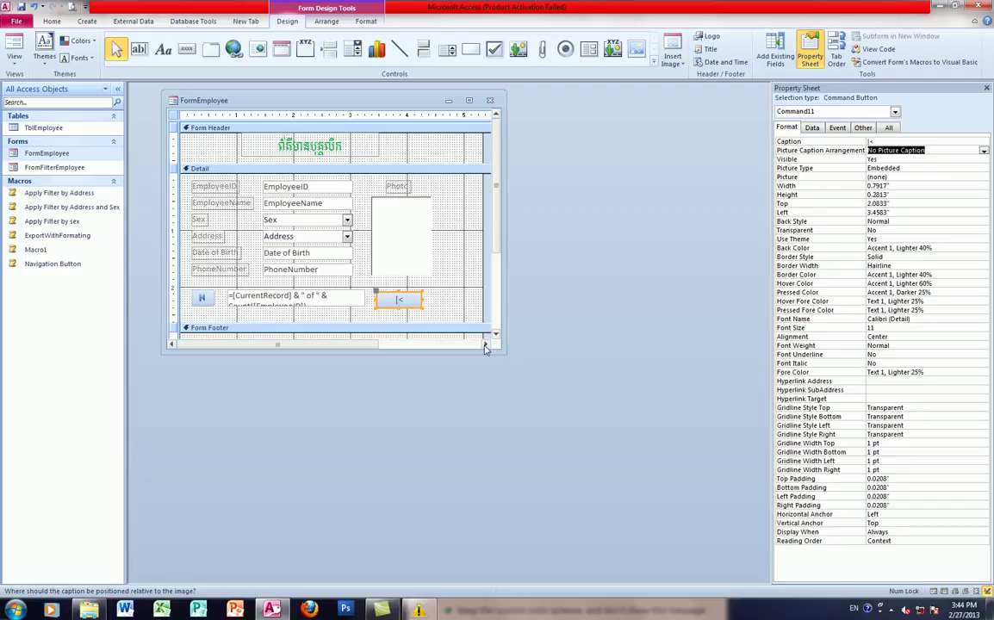
# Extend the Detail section downward and move the |< button below the record counter, about 2.58" from the top and 0.83" from the left.
pyautogui.moveTo(505, 352); pyautogui.dragTo(540, 402)
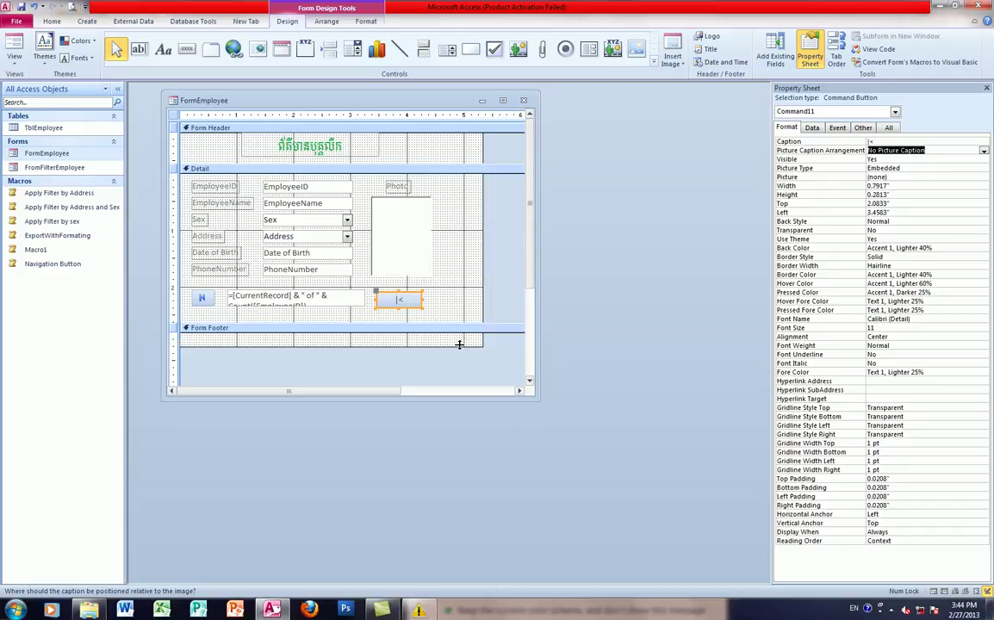
pyautogui.click(414, 322)
pyautogui.moveTo(414, 322); pyautogui.dragTo(413, 346)
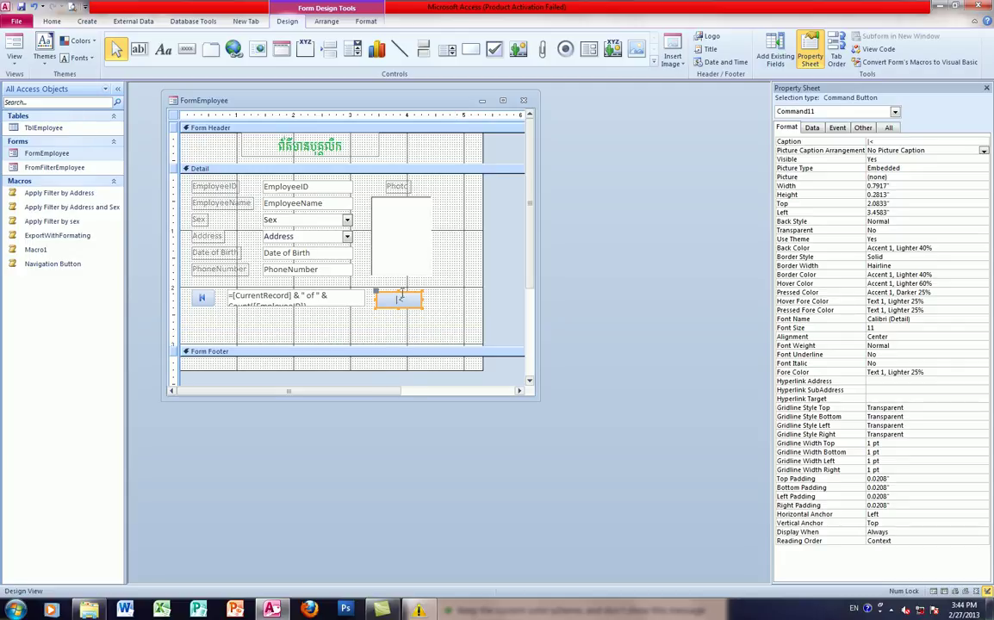
pyautogui.moveTo(393, 299); pyautogui.dragTo(254, 324)
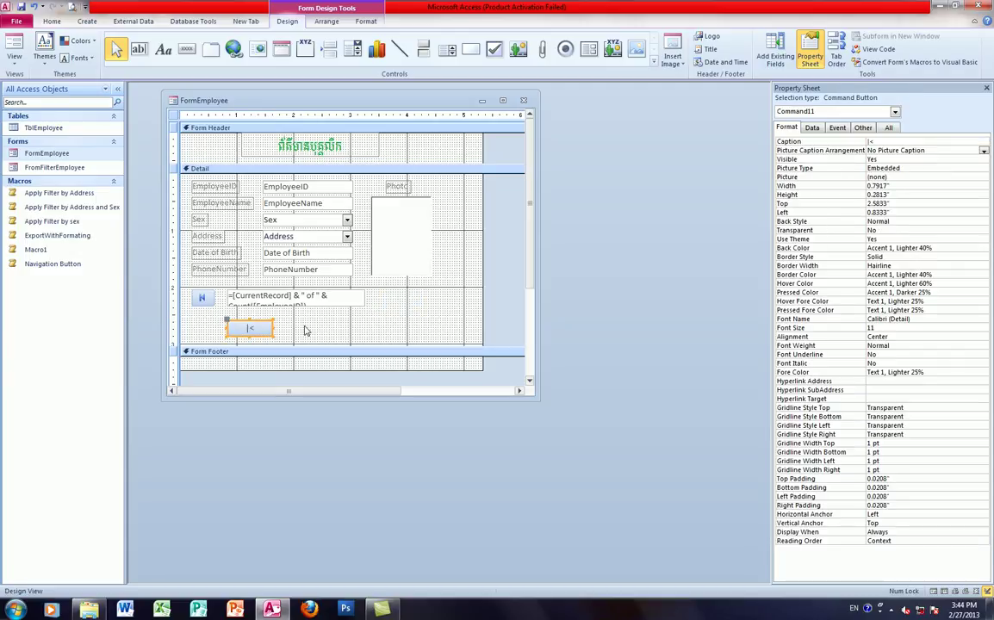
pyautogui.click(250, 326)
pyautogui.click(252, 324)
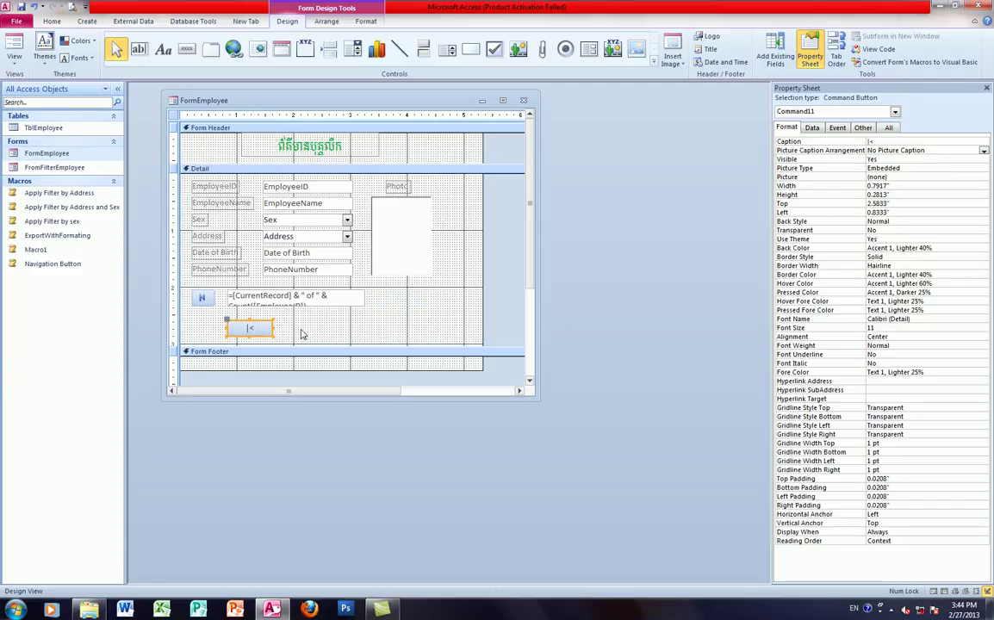